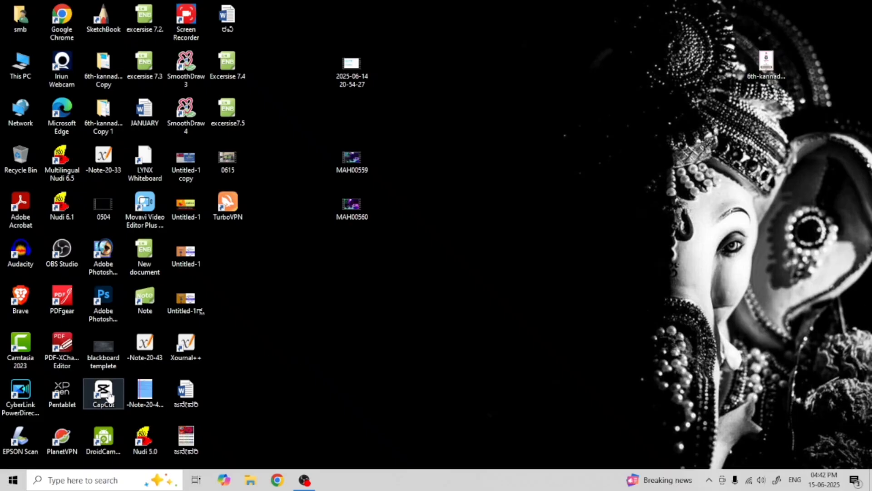
{"action": "right_click", "coordinate": [588, 117]}
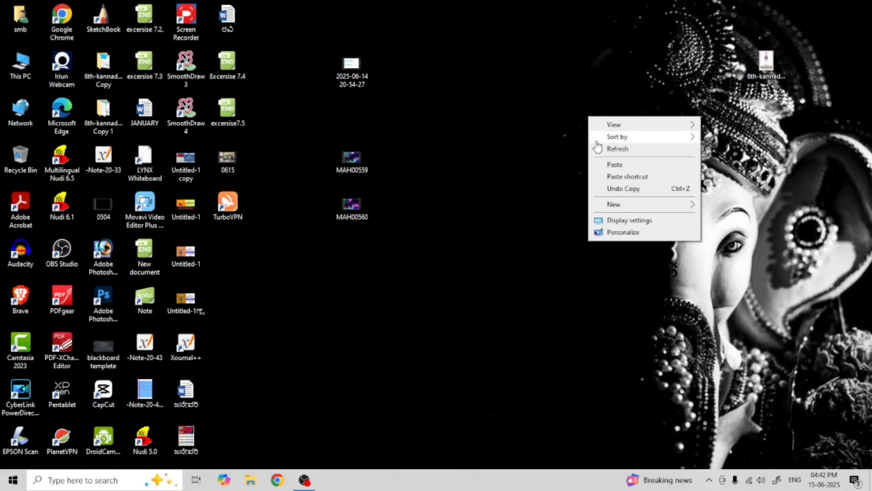
{"action": "left_click", "coordinate": [627, 155]}
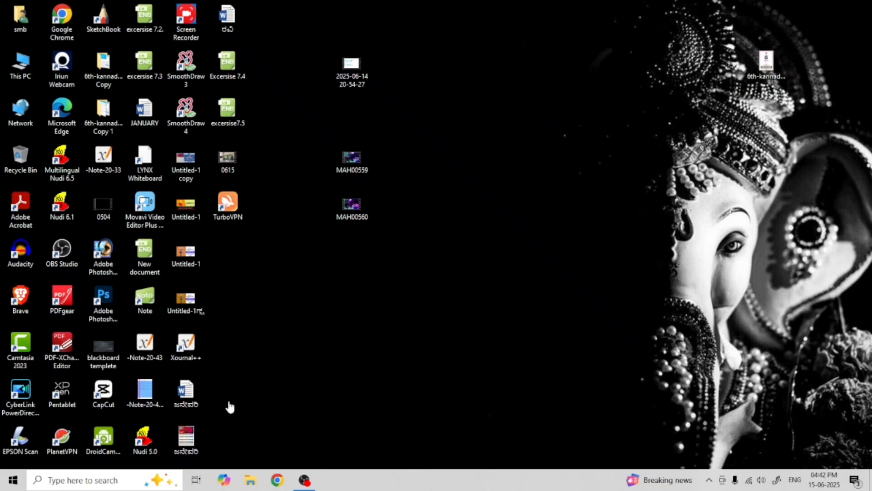
{"action": "right_click", "coordinate": [235, 207]}
{"action": "left_click", "coordinate": [497, 192]}
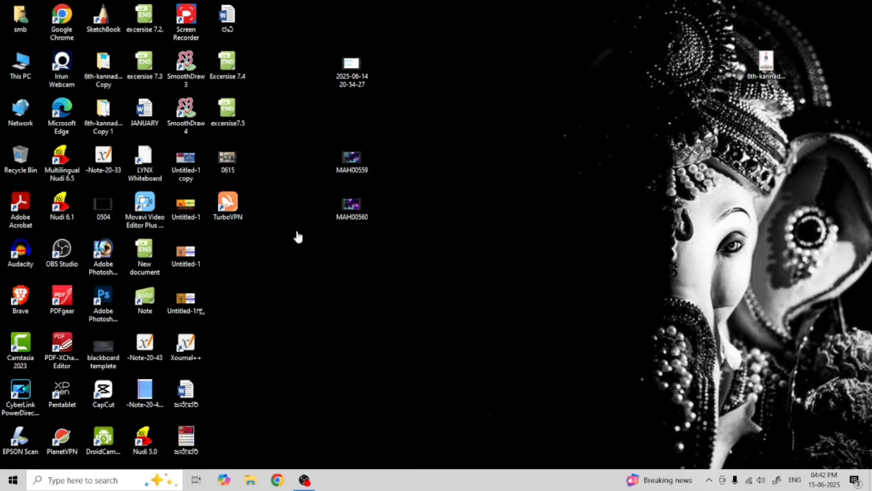
Launch TurboVPN, connect to the free Australia server and minimise its window
{"action": "right_click", "coordinate": [226, 203]}
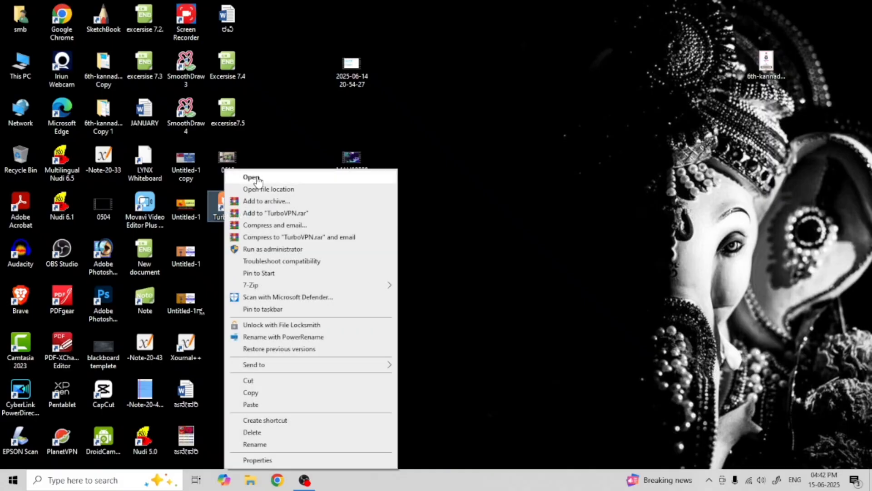
{"action": "left_click", "coordinate": [258, 181]}
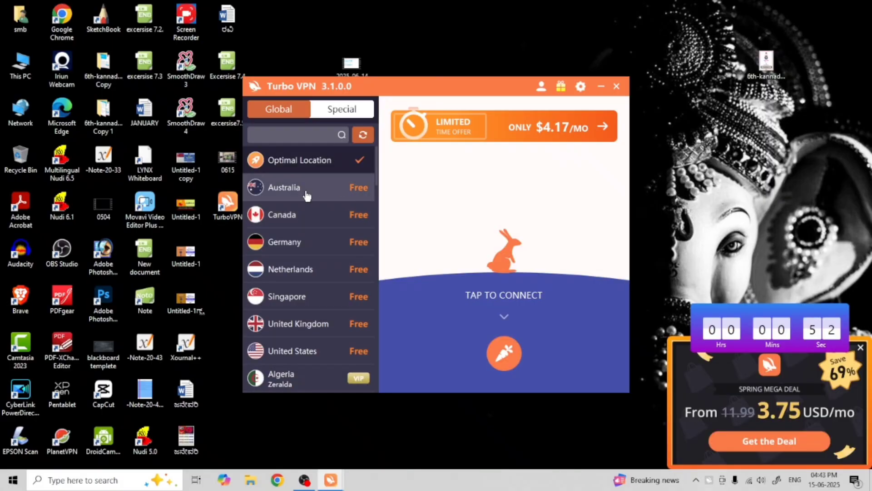
{"action": "left_click", "coordinate": [307, 194]}
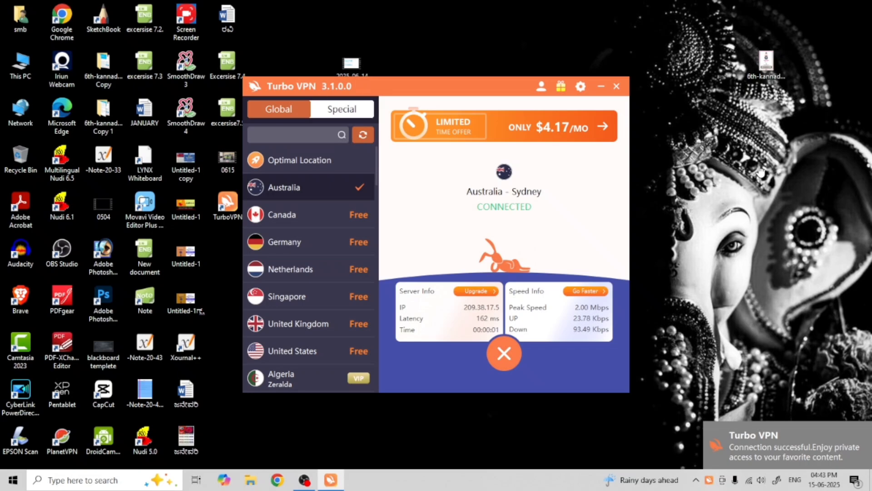
{"action": "left_click", "coordinate": [601, 87]}
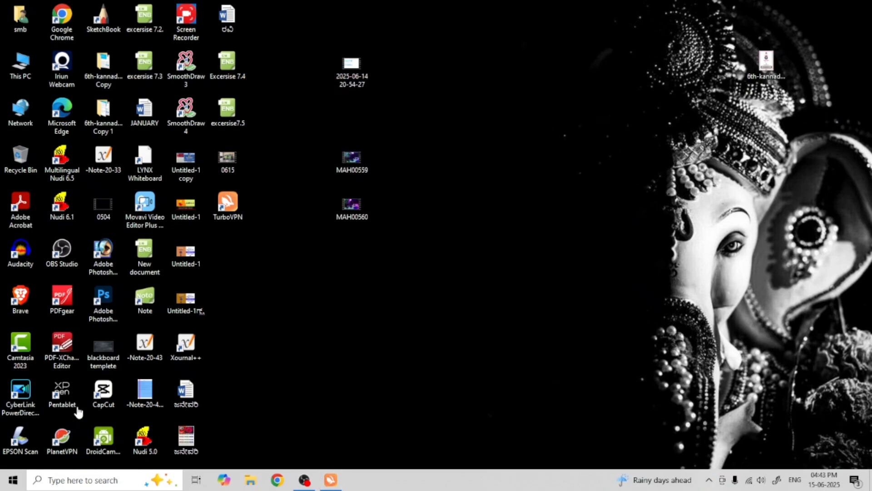
Open CapCut and create a new project
{"action": "right_click", "coordinate": [104, 395]}
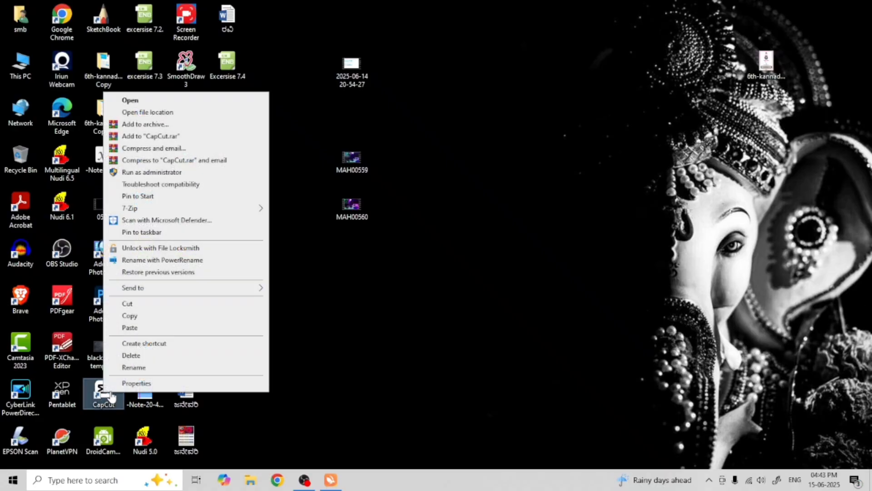
{"action": "left_click", "coordinate": [127, 101]}
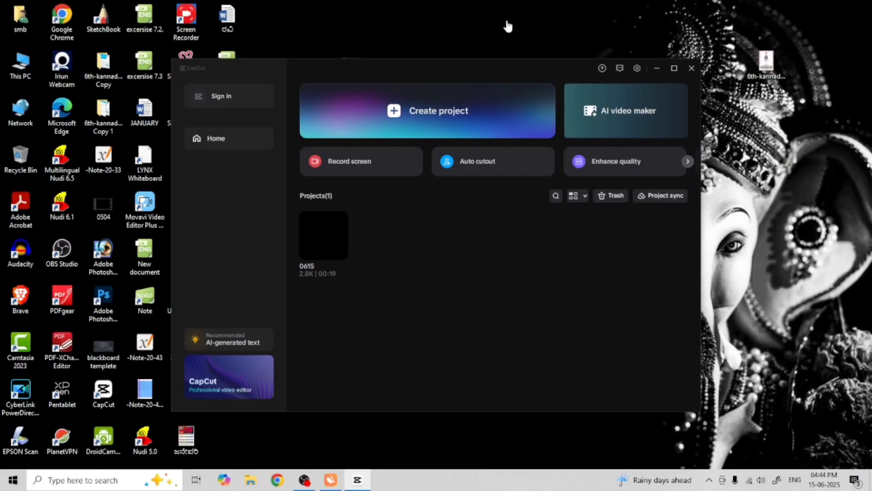
{"action": "left_click", "coordinate": [396, 115]}
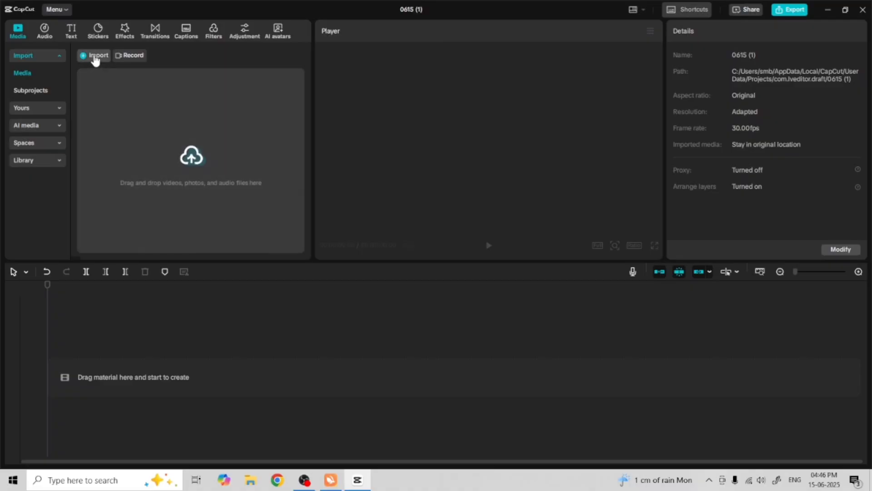
Import the MAH00559 video from the Desktop into the project's media
{"action": "left_click", "coordinate": [93, 56]}
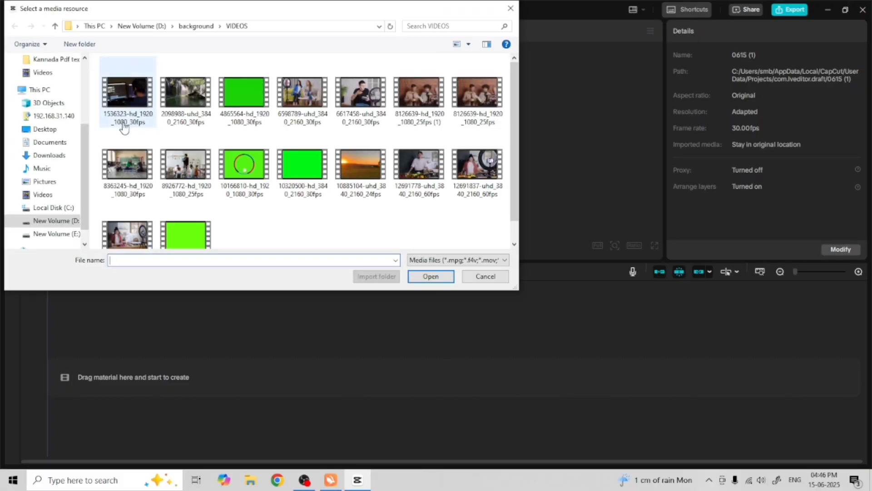
{"action": "left_click", "coordinate": [59, 129]}
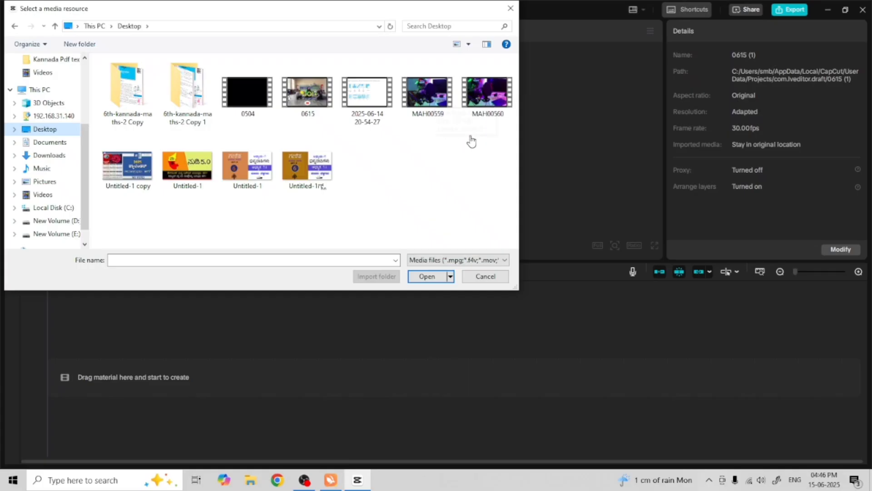
{"action": "left_click", "coordinate": [432, 105]}
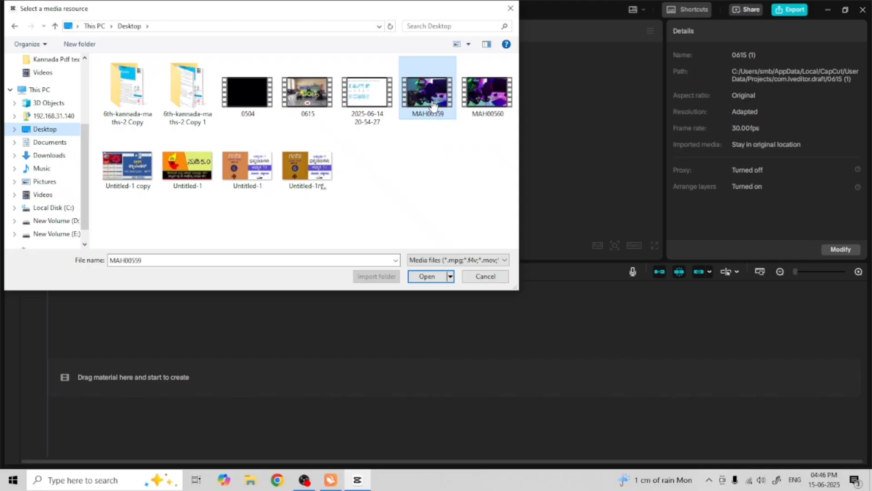
{"action": "left_click", "coordinate": [432, 278]}
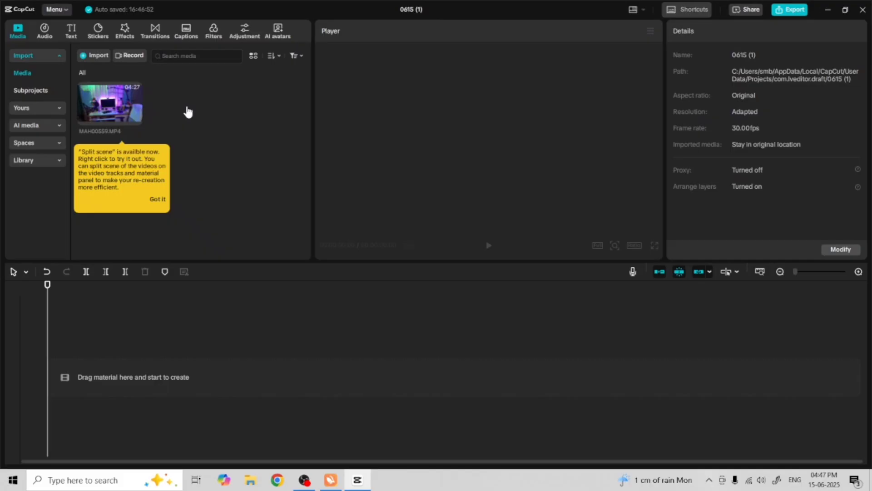
Add the MAH00559 clip from the media panel onto the timeline
{"action": "left_click", "coordinate": [161, 202]}
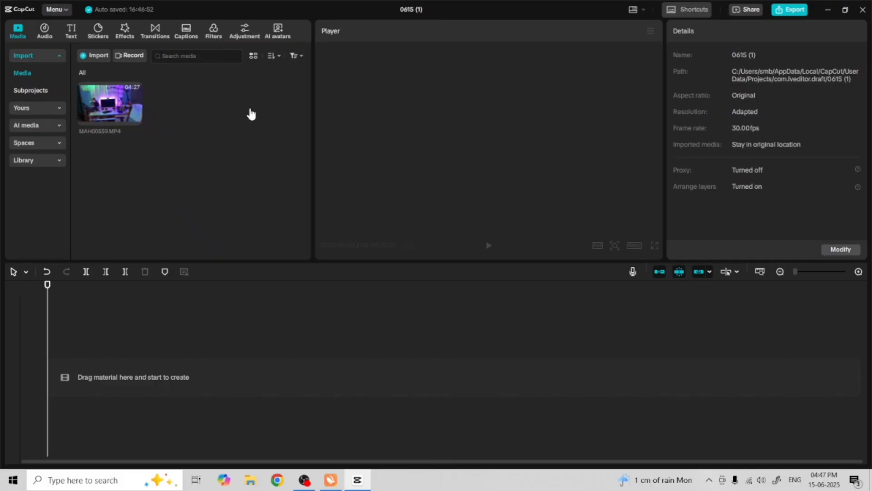
{"action": "mouse_move", "coordinate": [101, 105]}
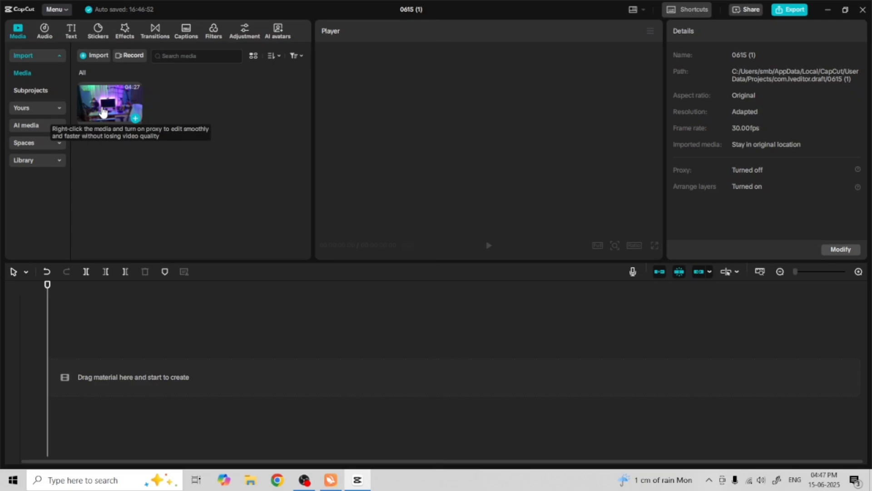
{"action": "left_click_drag", "start_coordinate": [102, 109], "coordinate": [115, 121]}
{"action": "left_click_drag", "start_coordinate": [127, 174], "coordinate": [75, 374]}
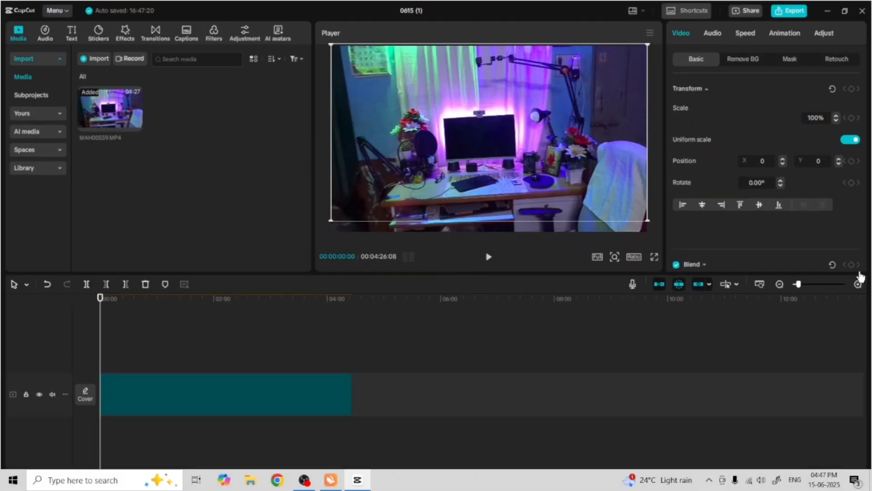
Play the beginning of the clip in the player to review it
{"action": "left_click", "coordinate": [858, 283]}
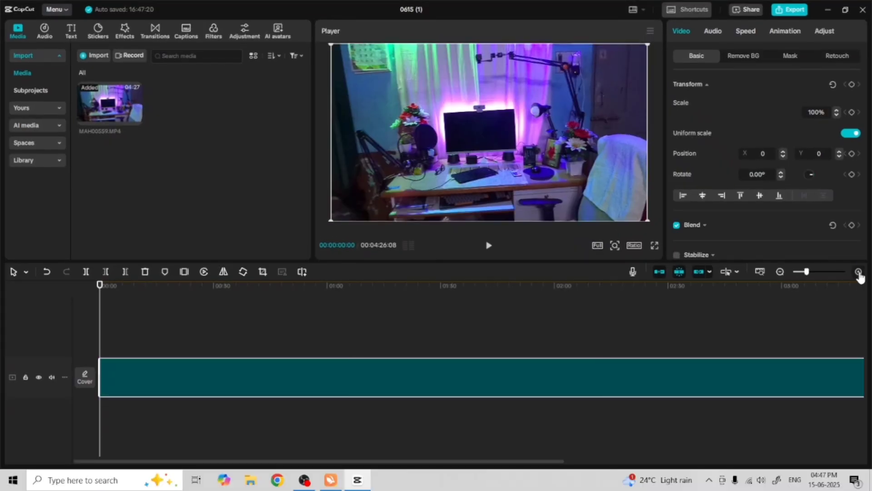
{"action": "left_click", "coordinate": [780, 272]}
{"action": "left_click", "coordinate": [665, 323]}
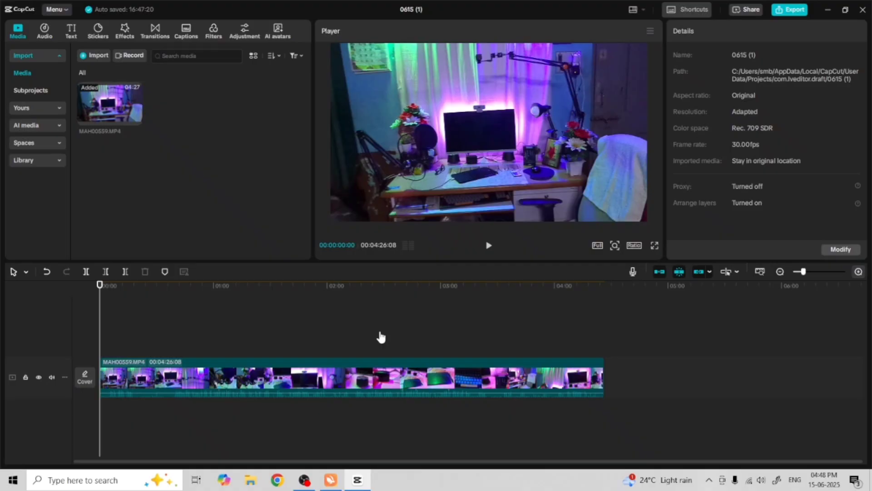
{"action": "left_click", "coordinate": [488, 246]}
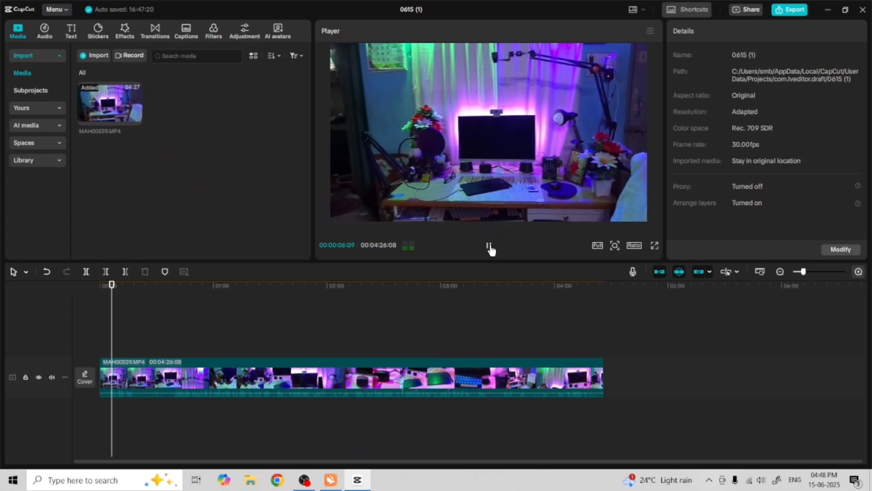
{"action": "left_click", "coordinate": [490, 248]}
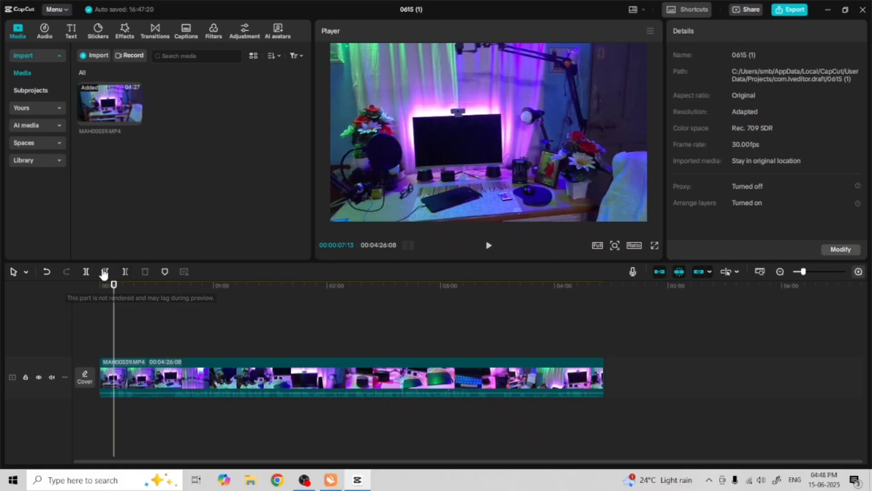
Split the clip at about 00:00:04 and delete the short opening segment
{"action": "left_click", "coordinate": [112, 285]}
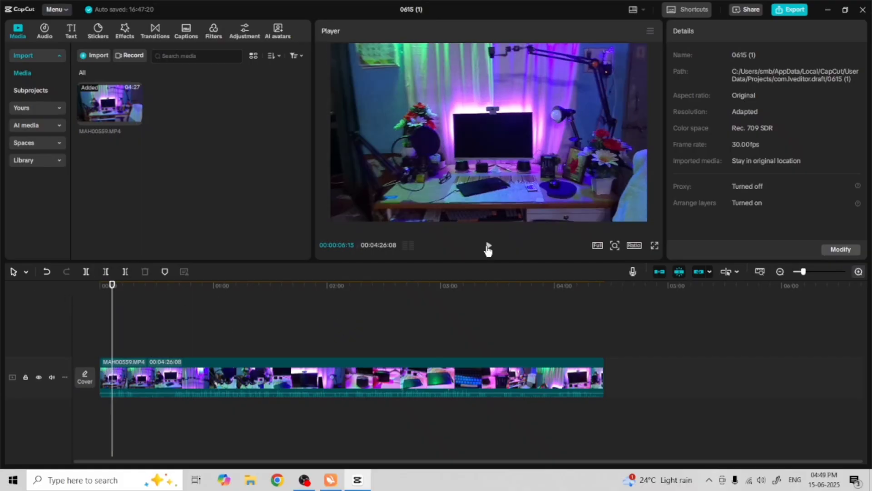
{"action": "left_click", "coordinate": [112, 286]}
{"action": "left_click_drag", "start_coordinate": [112, 286], "coordinate": [108, 287]}
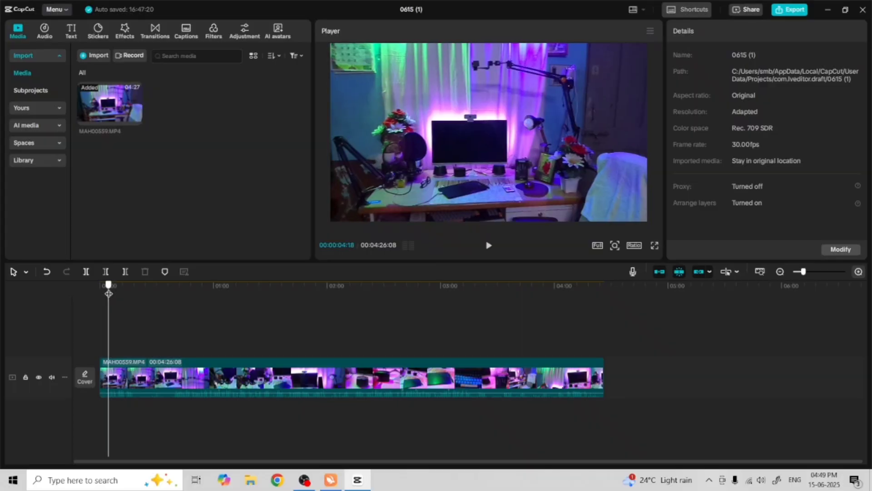
{"action": "left_click", "coordinate": [144, 384]}
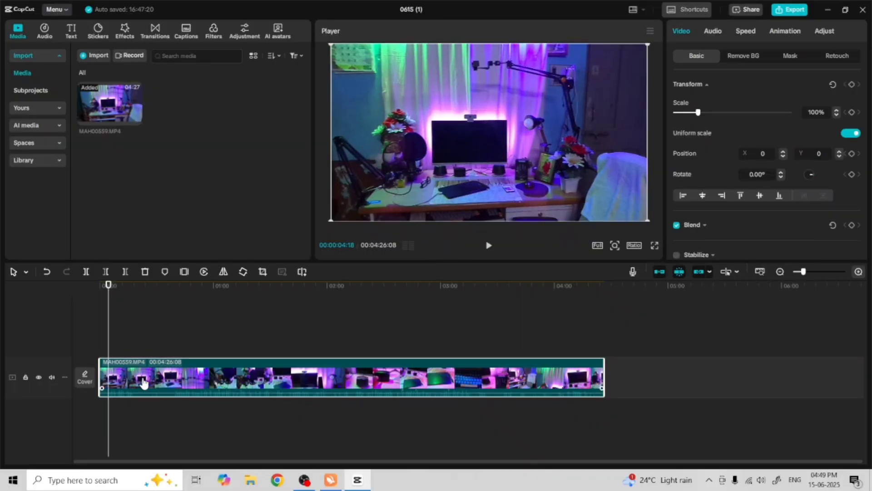
{"action": "left_click", "coordinate": [86, 273]}
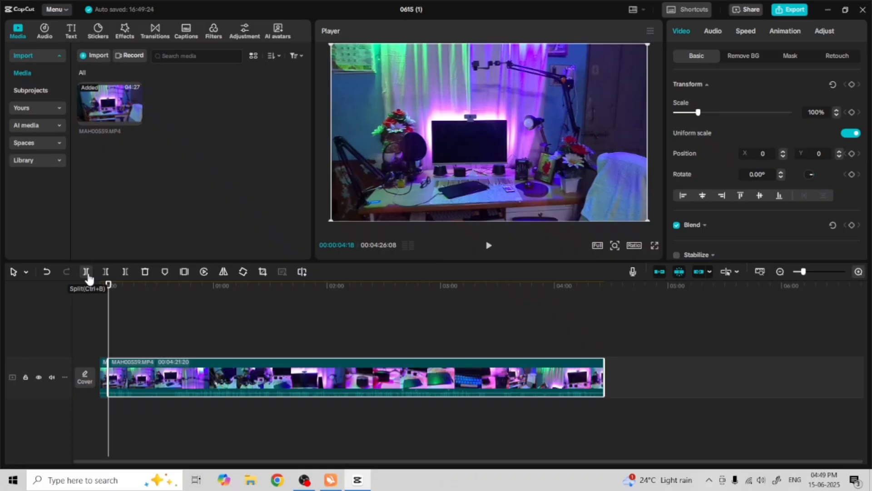
{"action": "left_click", "coordinate": [104, 384]}
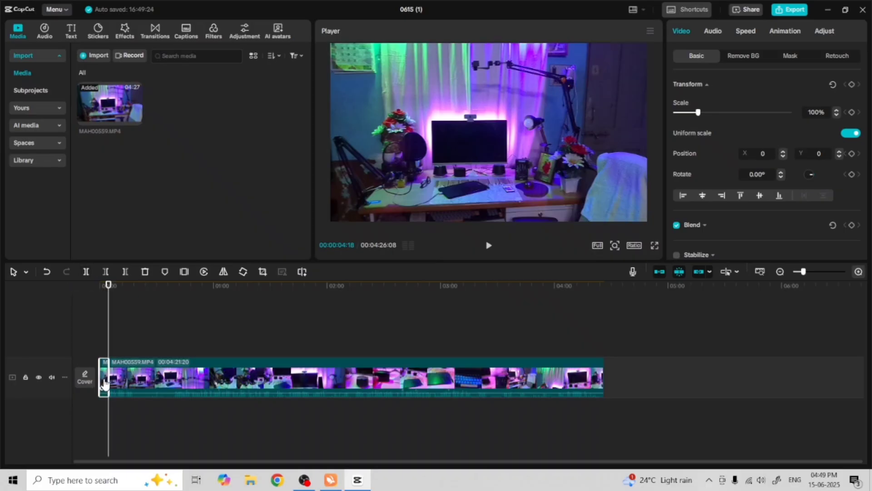
{"action": "left_click", "coordinate": [145, 272]}
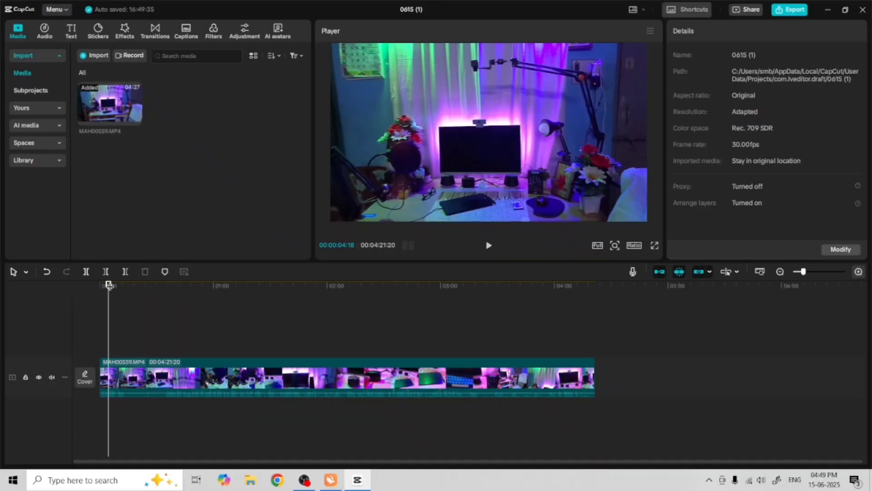
Play the trimmed clip from the start to review it
{"action": "left_click_drag", "start_coordinate": [108, 285], "coordinate": [95, 286]}
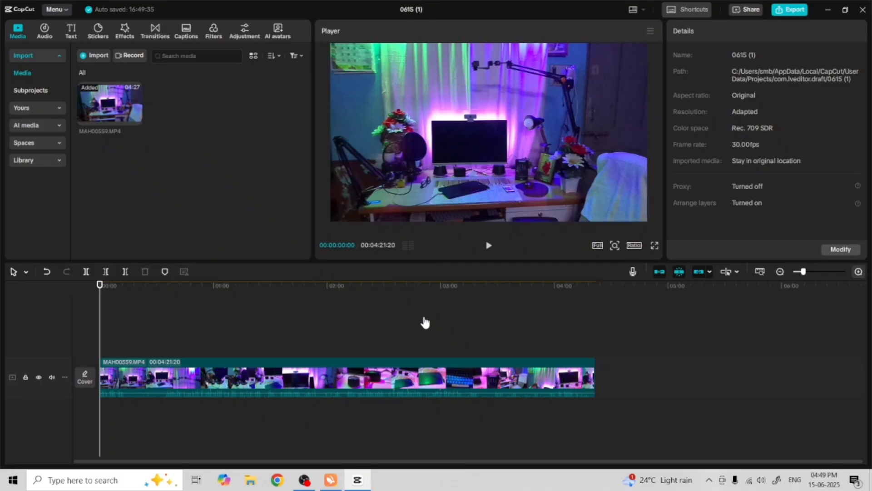
{"action": "left_click", "coordinate": [489, 245]}
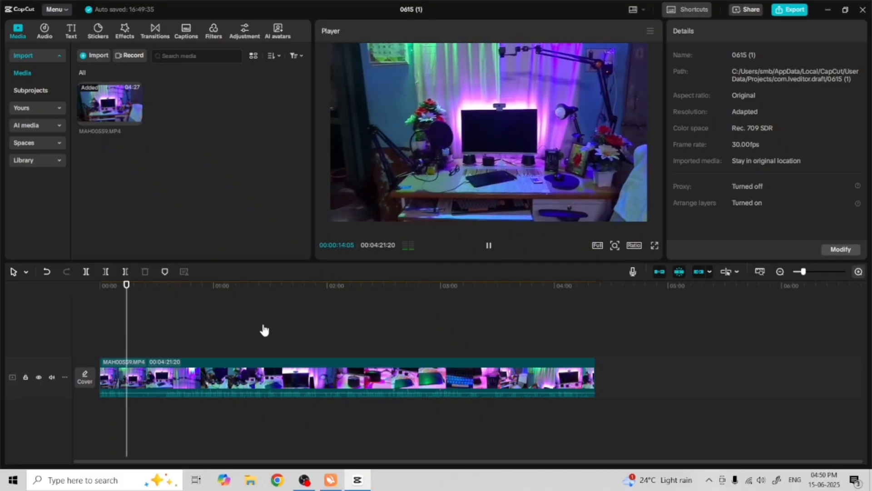
{"action": "left_click", "coordinate": [489, 247]}
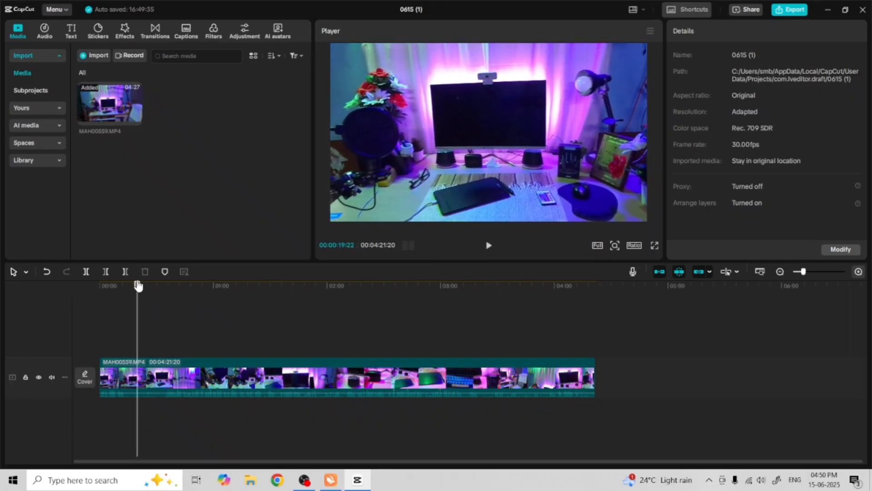
Split the clip at about 00:00:14 and 00:00:32, then delete the segment between the two cuts
{"action": "left_click_drag", "start_coordinate": [137, 285], "coordinate": [126, 286]}
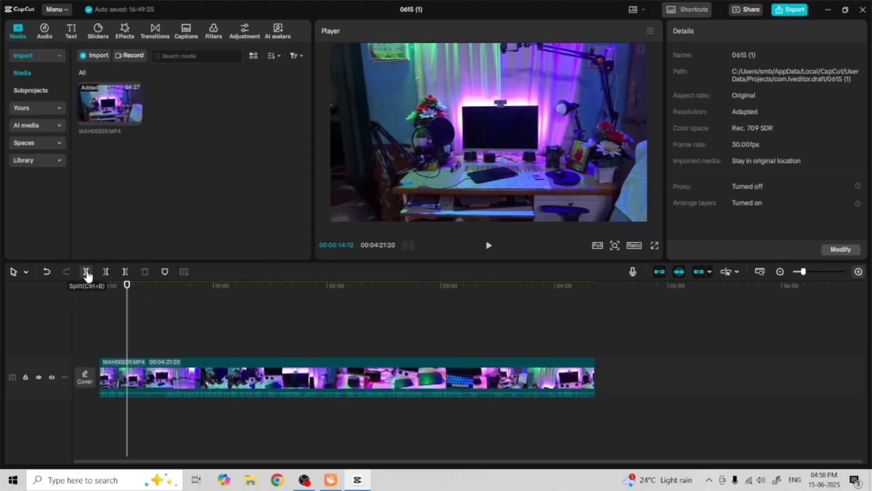
{"action": "left_click", "coordinate": [86, 272]}
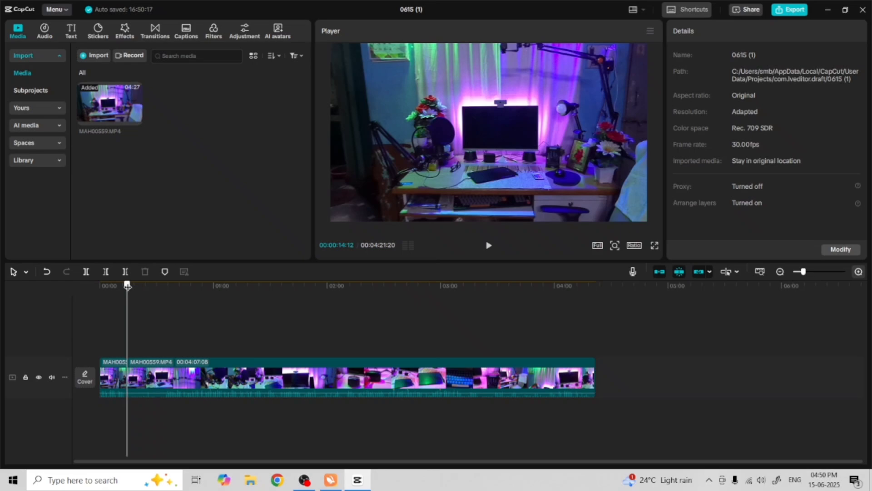
{"action": "left_click_drag", "start_coordinate": [128, 285], "coordinate": [161, 297]}
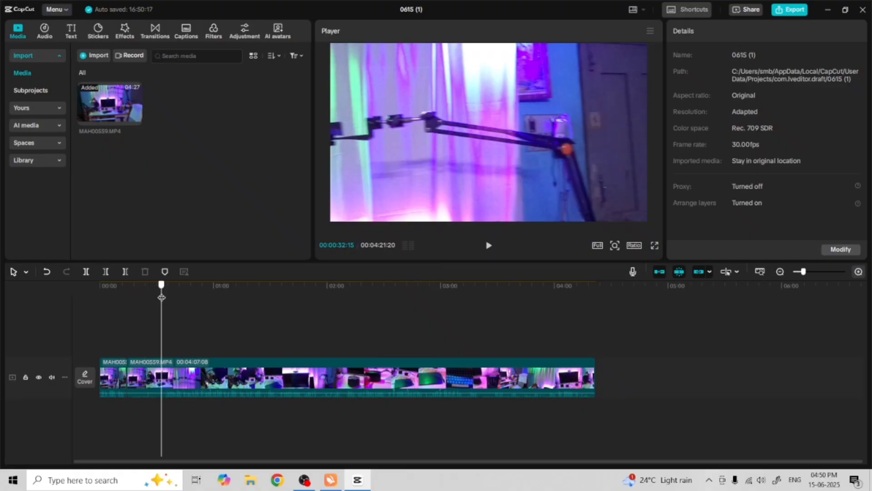
{"action": "left_click", "coordinate": [86, 274]}
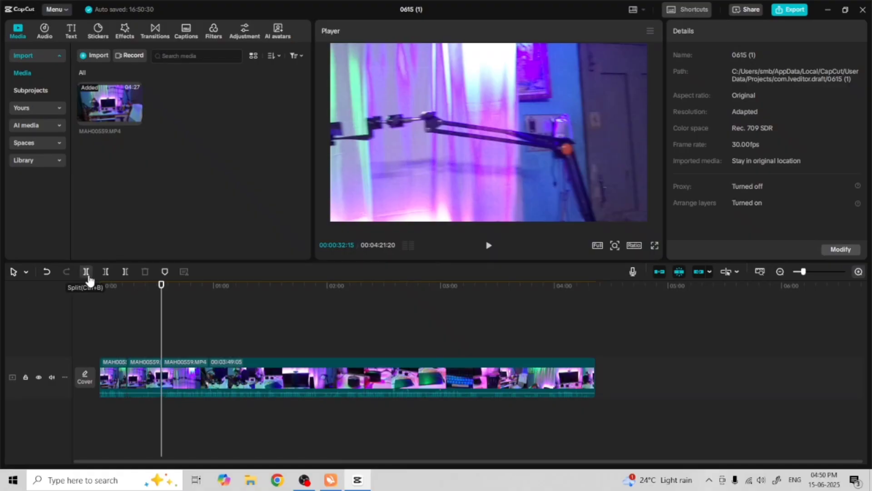
{"action": "left_click", "coordinate": [135, 380]}
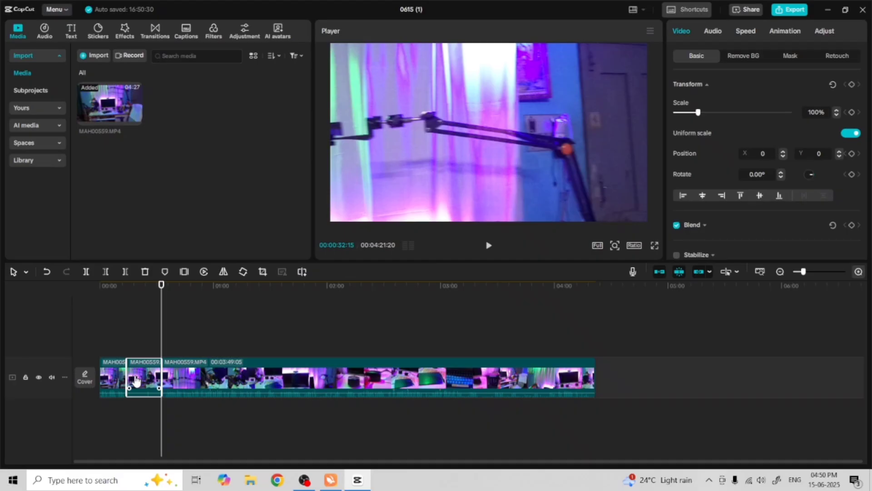
{"action": "left_click", "coordinate": [145, 271]}
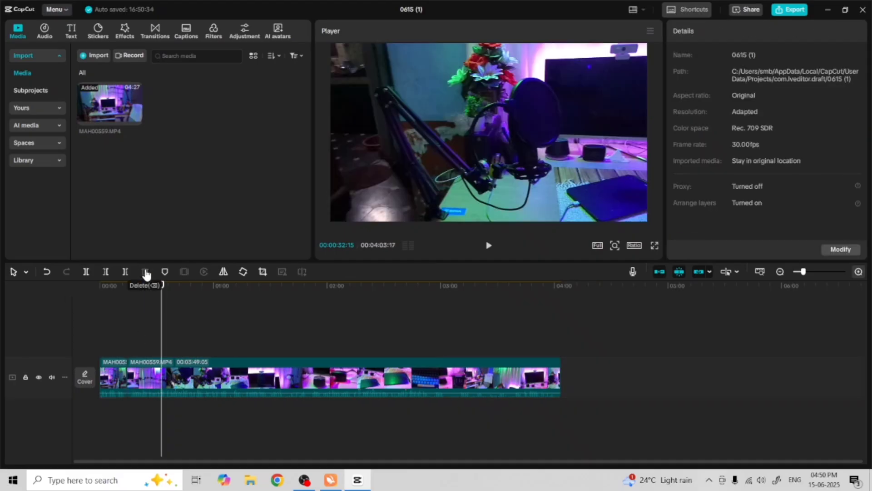
Play the edited timeline in the player to review it
{"action": "key", "text": "space"}
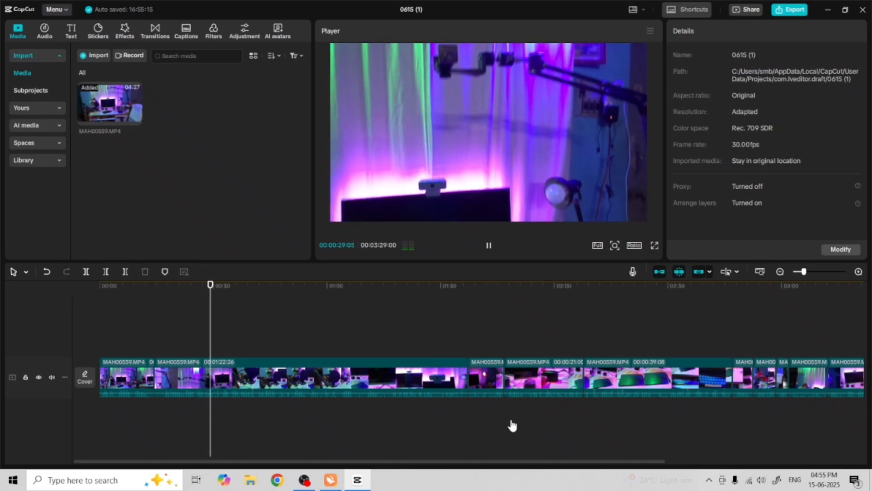
{"action": "left_click", "coordinate": [488, 247]}
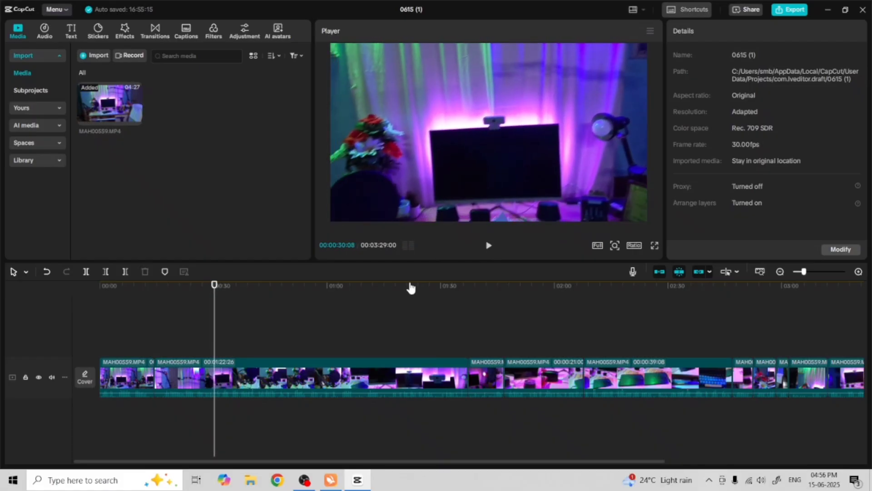
Split the selected clip segment at about 00:00:30
{"action": "left_click", "coordinate": [225, 389]}
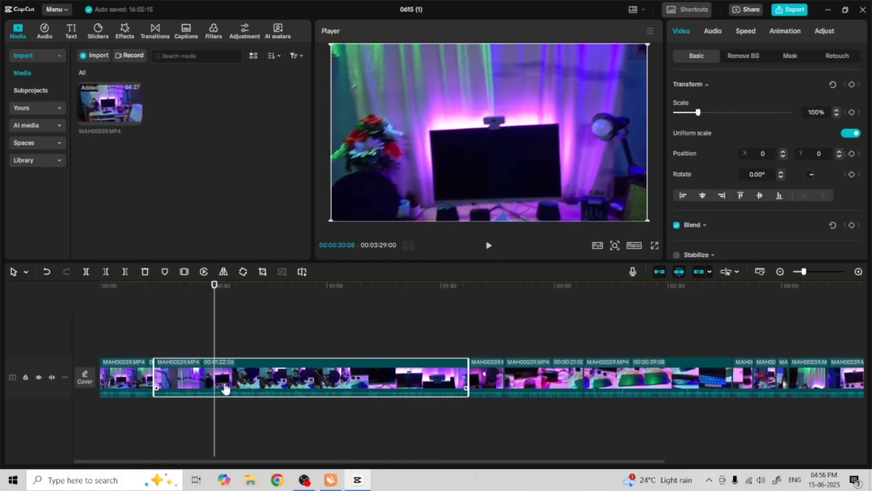
{"action": "left_click", "coordinate": [88, 276]}
{"action": "left_click", "coordinate": [272, 432]}
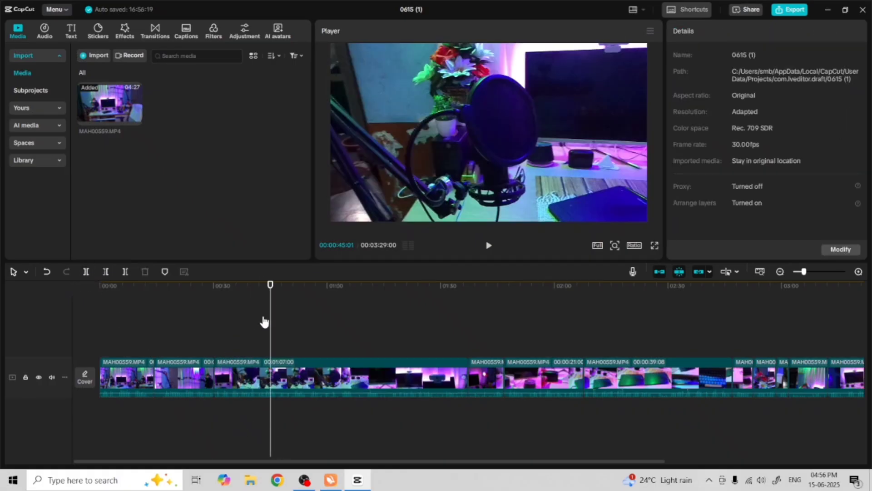
Play the timeline from about 00:00:30 to review the following footage
{"action": "left_click_drag", "start_coordinate": [271, 285], "coordinate": [214, 311]}
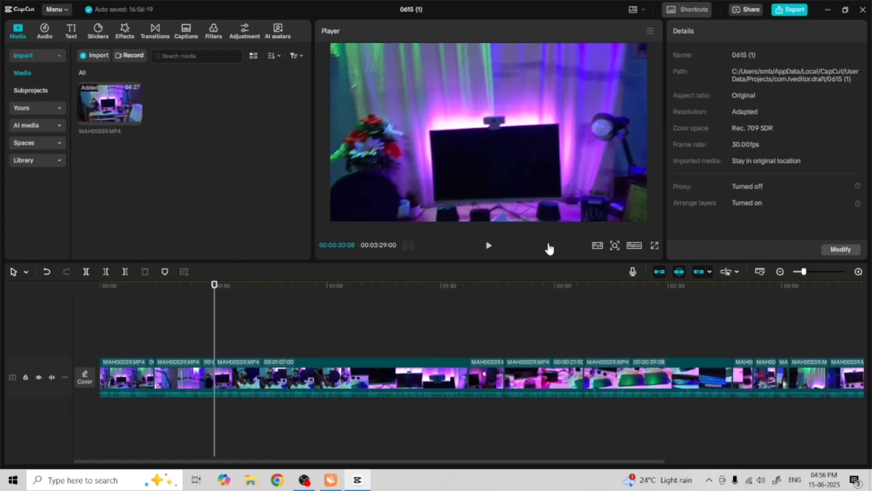
{"action": "left_click", "coordinate": [489, 247]}
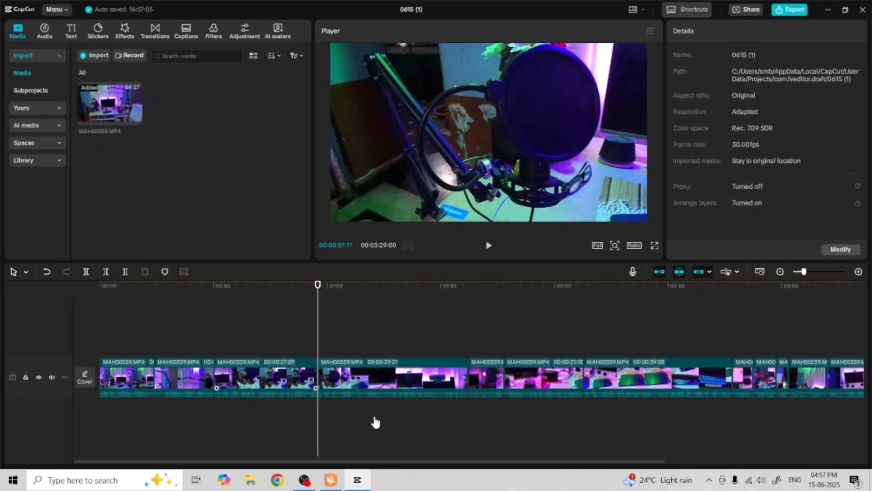
{"action": "left_click", "coordinate": [397, 442]}
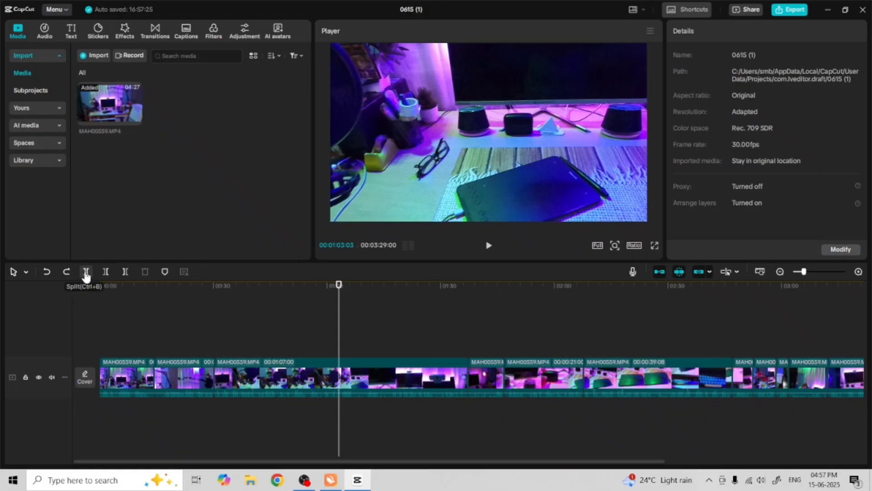
Split the clip at about 00:01:03 and again at about 00:01:17
{"action": "left_click", "coordinate": [85, 273]}
{"action": "left_click", "coordinate": [473, 429]}
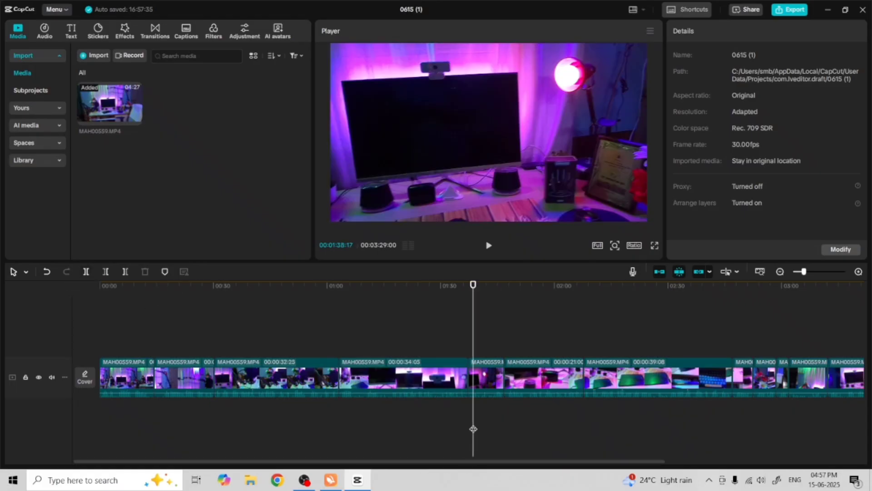
{"action": "left_click", "coordinate": [340, 330]}
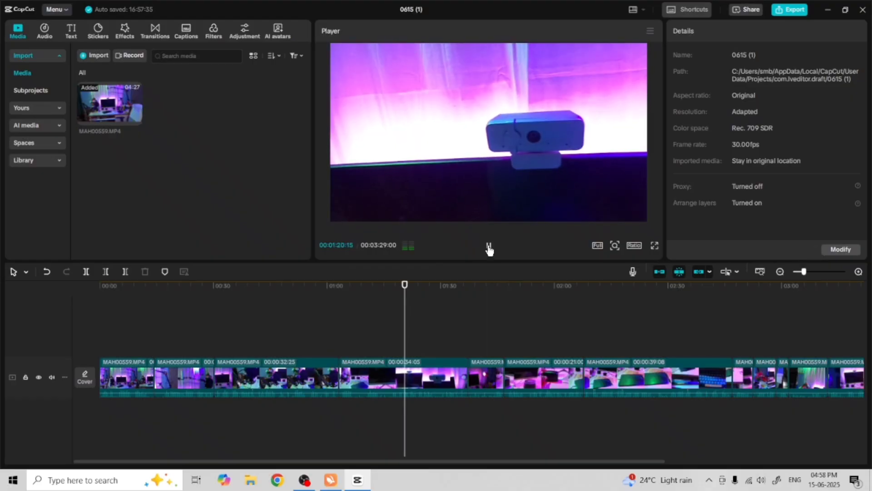
{"action": "left_click_drag", "start_coordinate": [404, 285], "coordinate": [393, 291]}
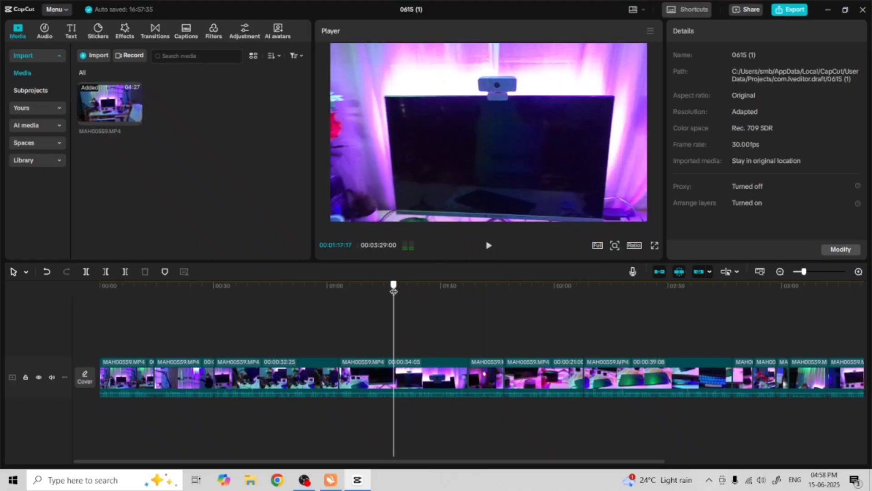
{"action": "left_click", "coordinate": [86, 273]}
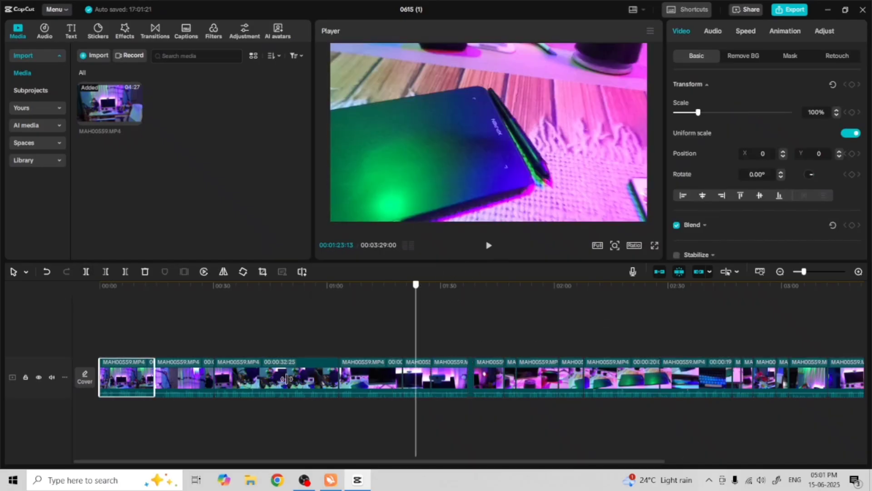
{"action": "left_click_drag", "start_coordinate": [286, 378], "coordinate": [84, 416]}
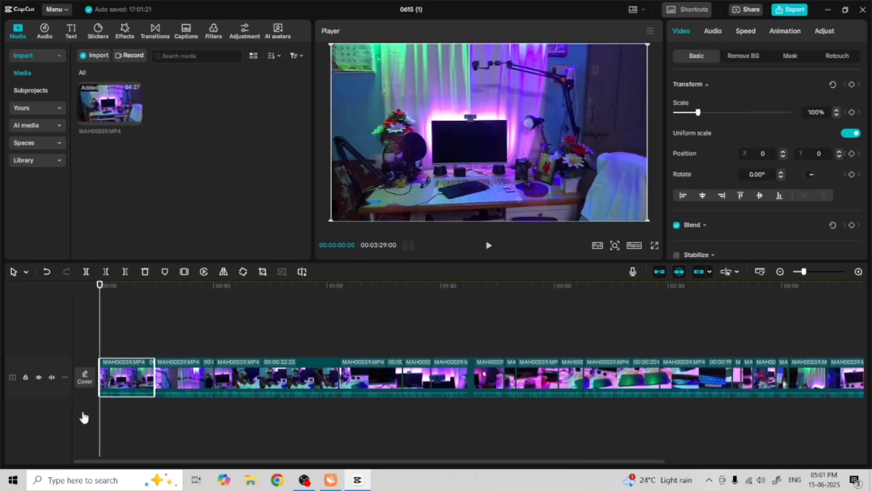
{"action": "left_click", "coordinate": [318, 330]}
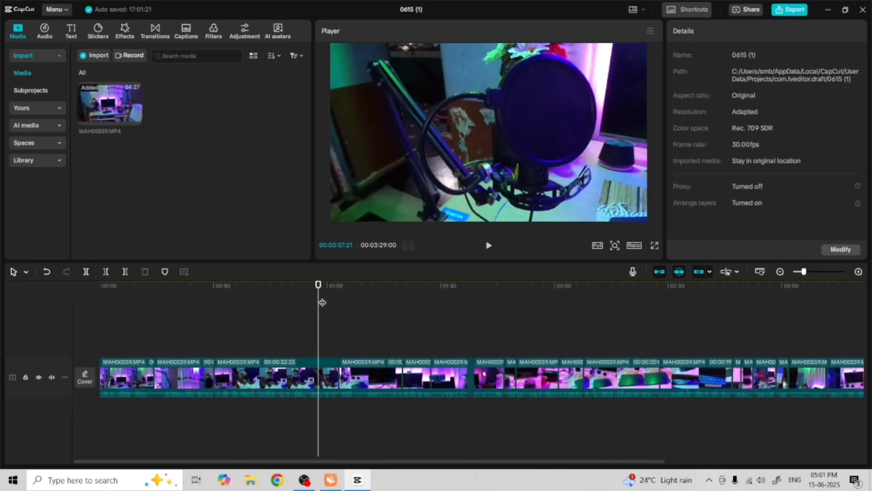
{"action": "left_click_drag", "start_coordinate": [318, 285], "coordinate": [89, 340]}
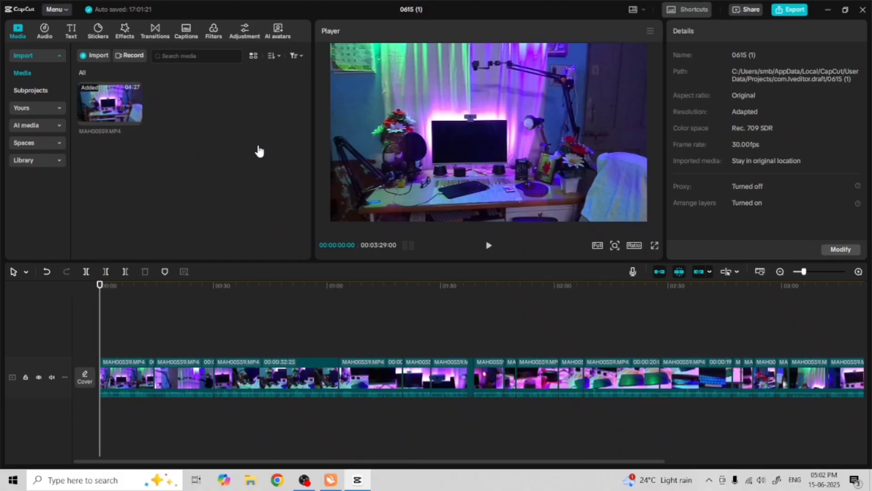
Add the Page Turning slide transition at the first cut, near 00:00:14
{"action": "left_click", "coordinate": [155, 34]}
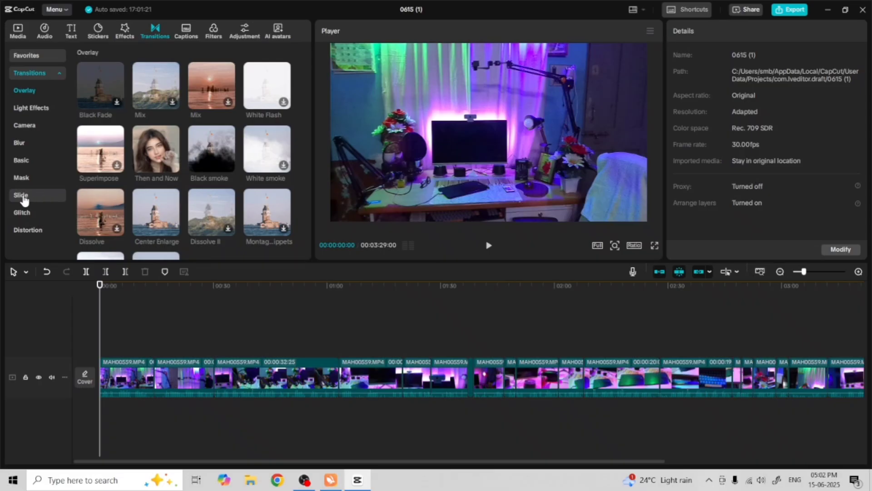
{"action": "left_click", "coordinate": [24, 199]}
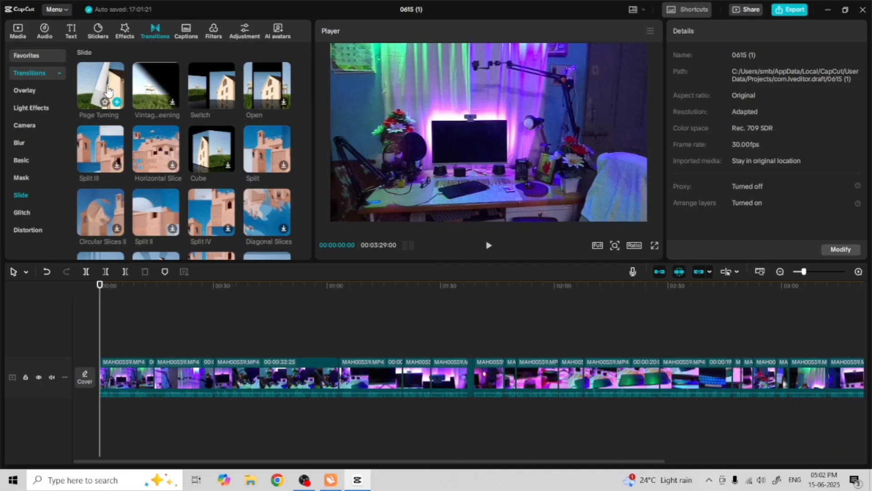
{"action": "left_click", "coordinate": [108, 91]}
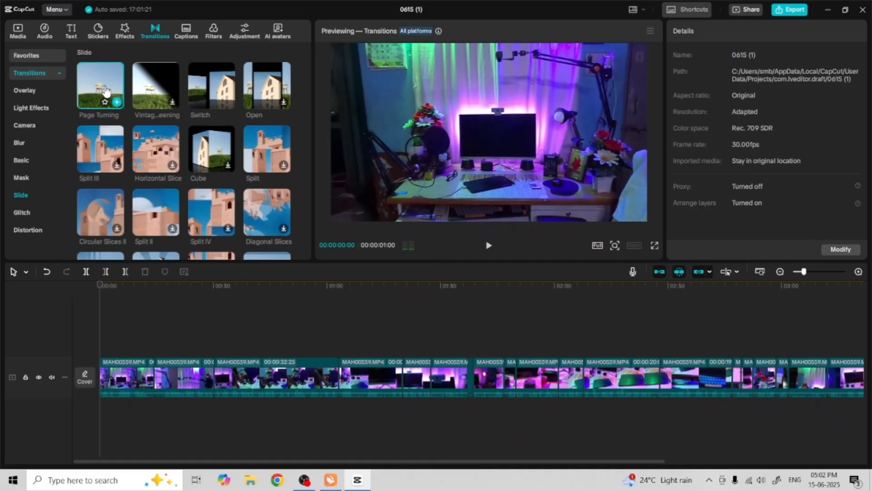
{"action": "left_click_drag", "start_coordinate": [105, 91], "coordinate": [170, 334]}
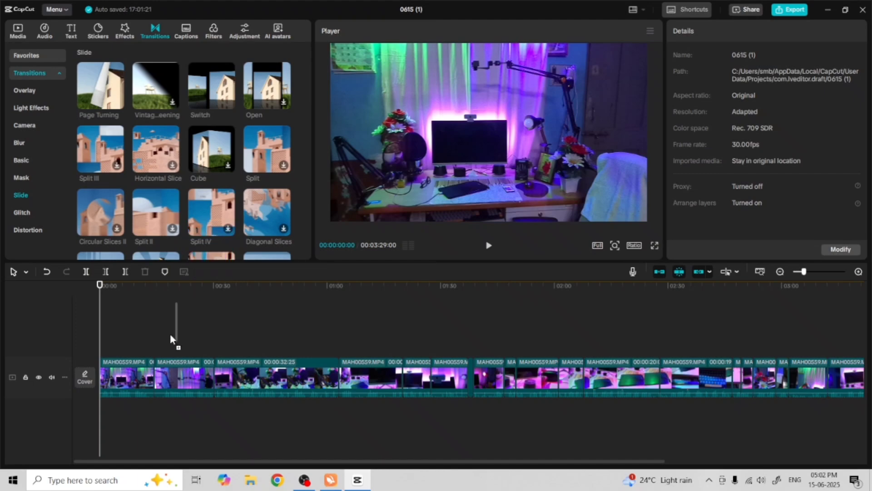
{"action": "left_click_drag", "start_coordinate": [155, 378], "coordinate": [155, 378]}
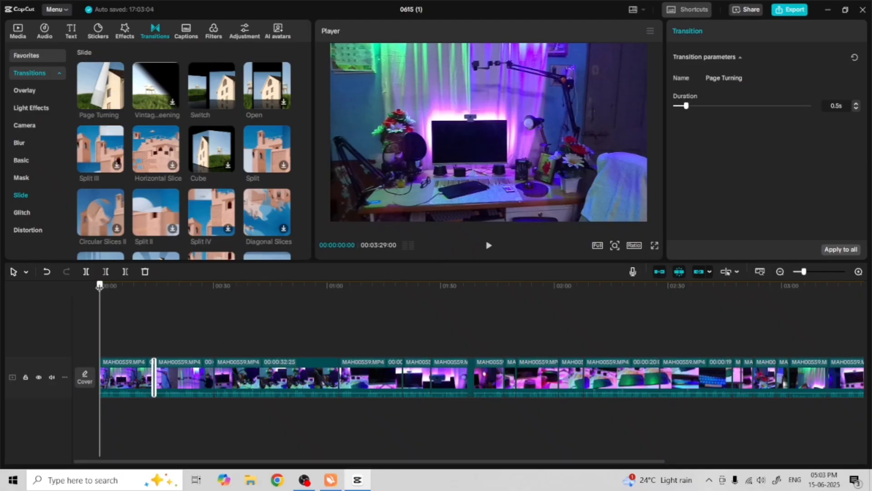
Play the timeline across the first transition to review it
{"action": "left_click_drag", "start_coordinate": [100, 285], "coordinate": [150, 300]}
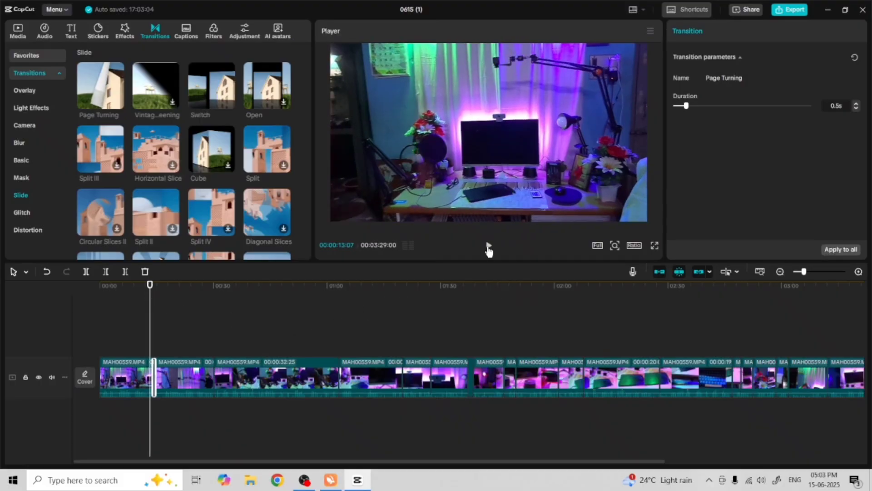
{"action": "left_click", "coordinate": [489, 247]}
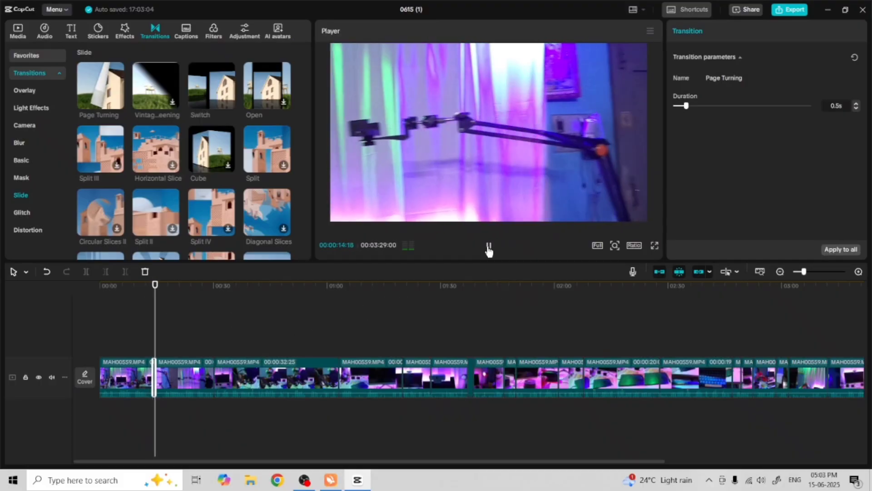
{"action": "left_click", "coordinate": [489, 248]}
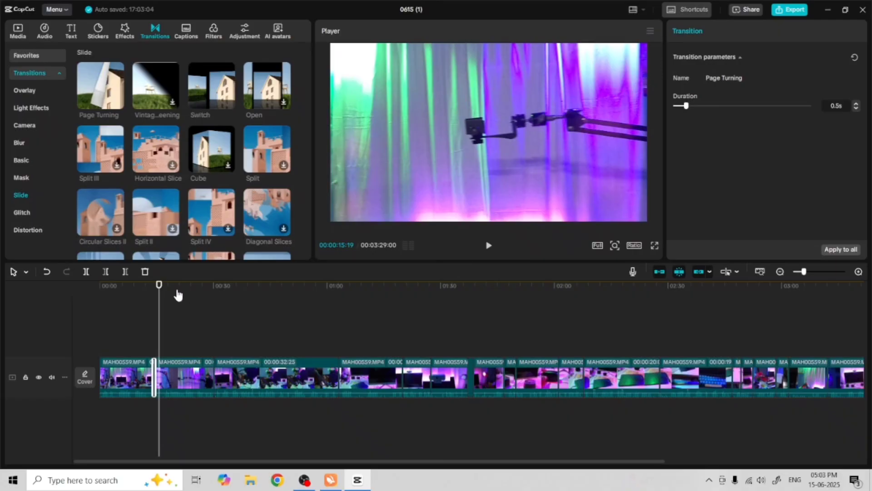
Lengthen the first Page Turning transition to 3.3 s
{"action": "left_click_drag", "start_coordinate": [158, 286], "coordinate": [142, 285]}
{"action": "left_click_drag", "start_coordinate": [155, 375], "coordinate": [162, 375]}
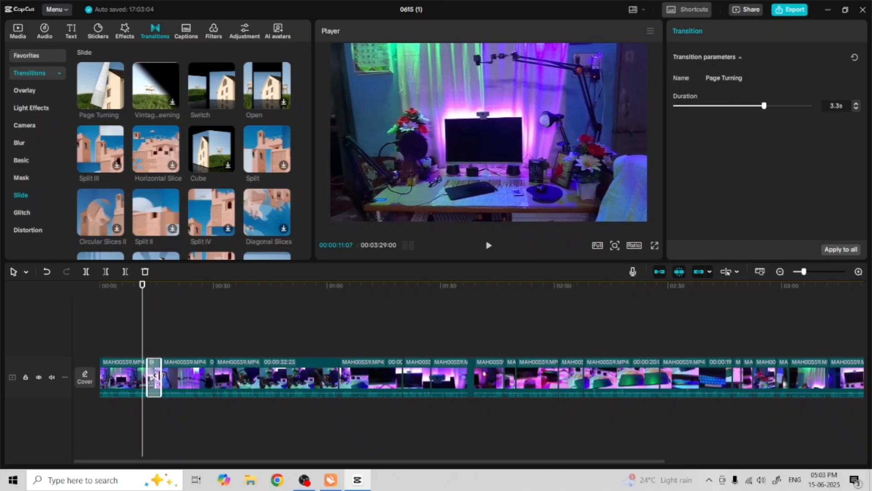
{"action": "left_click", "coordinate": [488, 246]}
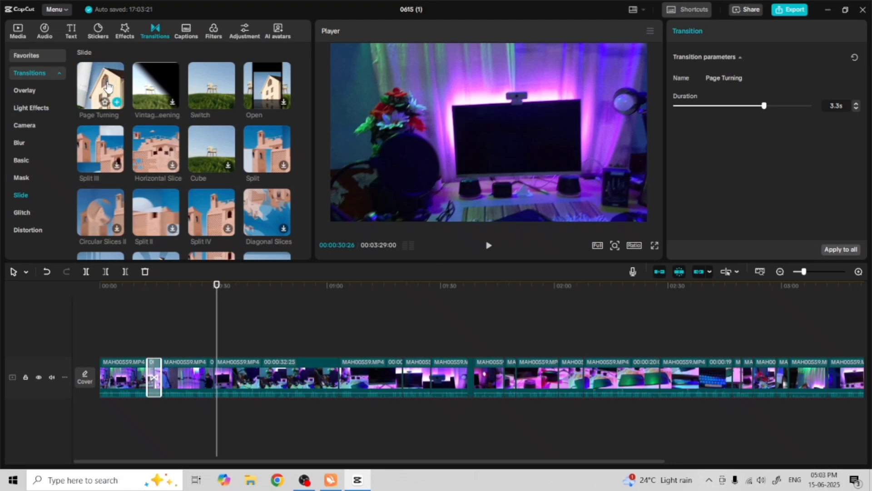
Add Page Turning transitions at the cuts near 00:00:30, 00:01:03 and 00:01:37
{"action": "left_click_drag", "start_coordinate": [108, 86], "coordinate": [223, 378]}
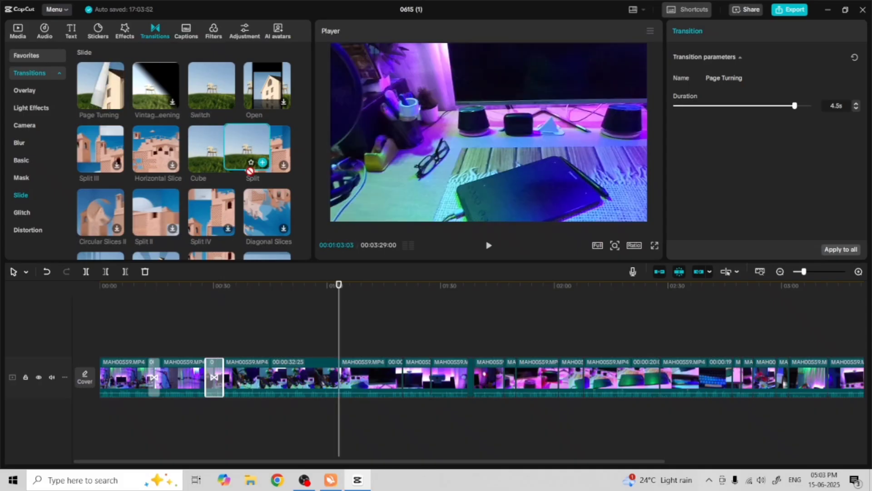
{"action": "left_click_drag", "start_coordinate": [250, 170], "coordinate": [348, 376]}
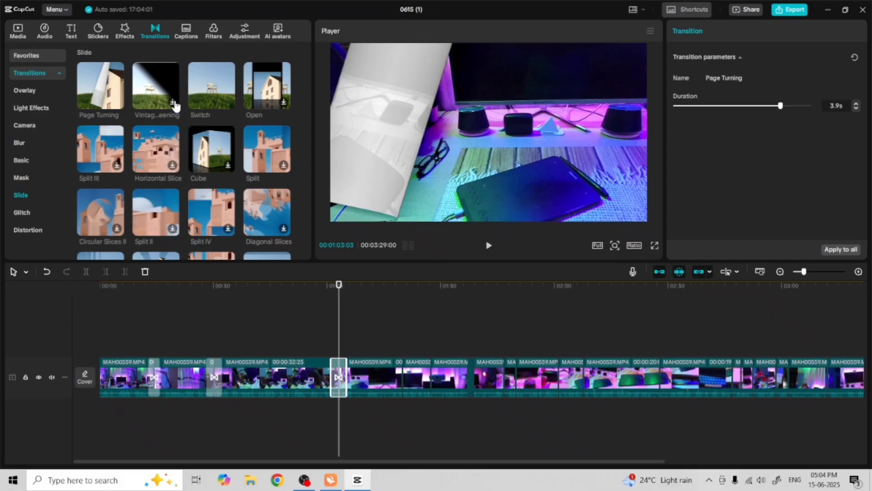
{"action": "left_click_drag", "start_coordinate": [101, 85], "coordinate": [476, 378]}
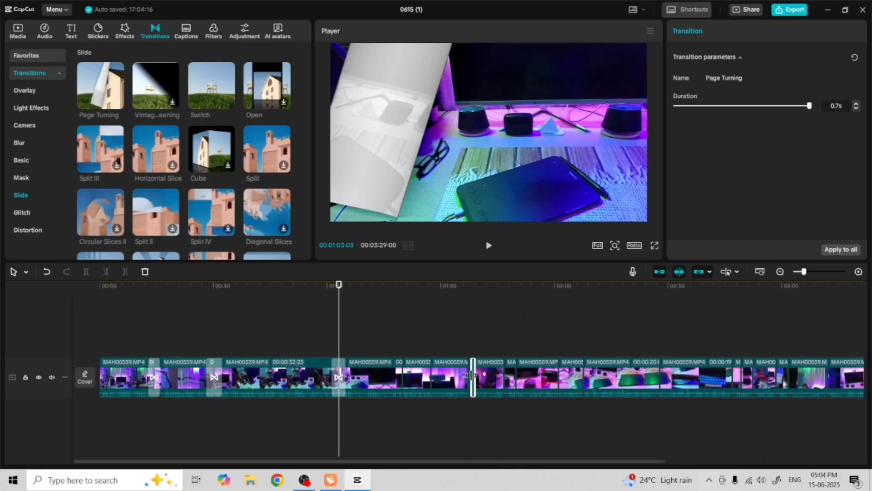
{"action": "left_click", "coordinate": [500, 333]}
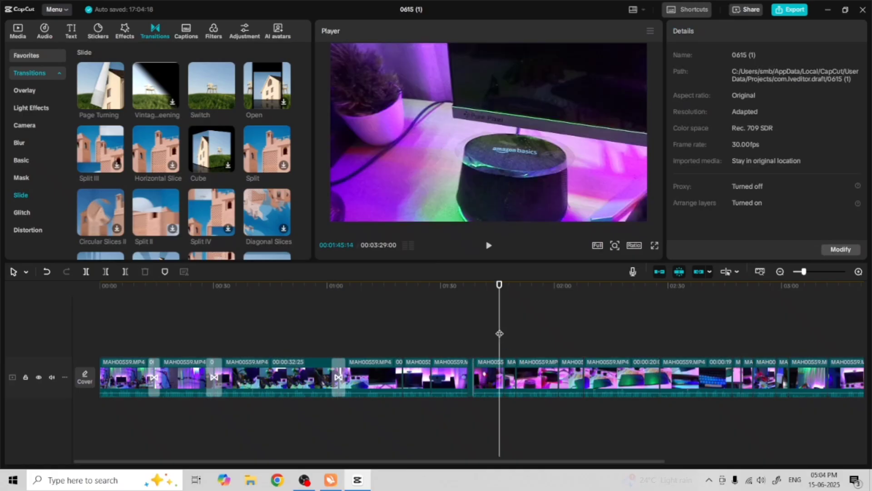
Play the timeline from about 00:01:30 to review the latest transition
{"action": "left_click_drag", "start_coordinate": [499, 287], "coordinate": [457, 287]}
{"action": "left_click", "coordinate": [488, 245]}
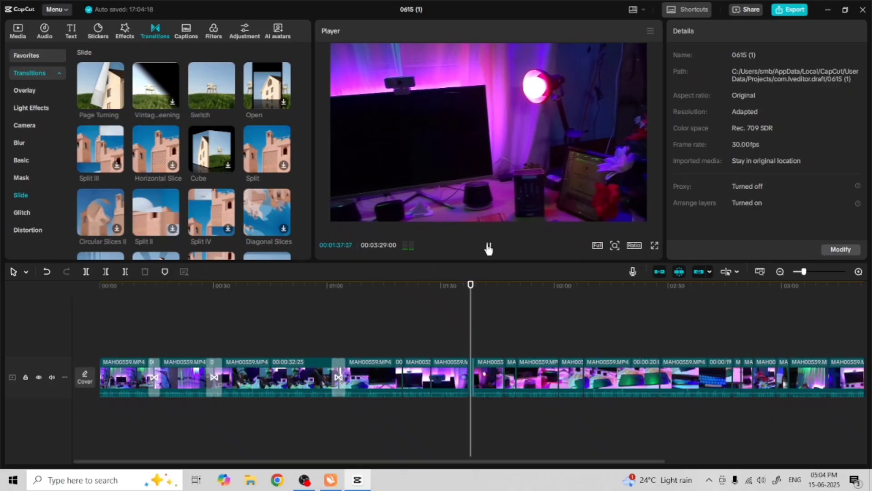
Add a Page Turning transition at the cut near 00:01:48
{"action": "left_click", "coordinate": [489, 245]}
{"action": "left_click_drag", "start_coordinate": [100, 86], "coordinate": [530, 379]}
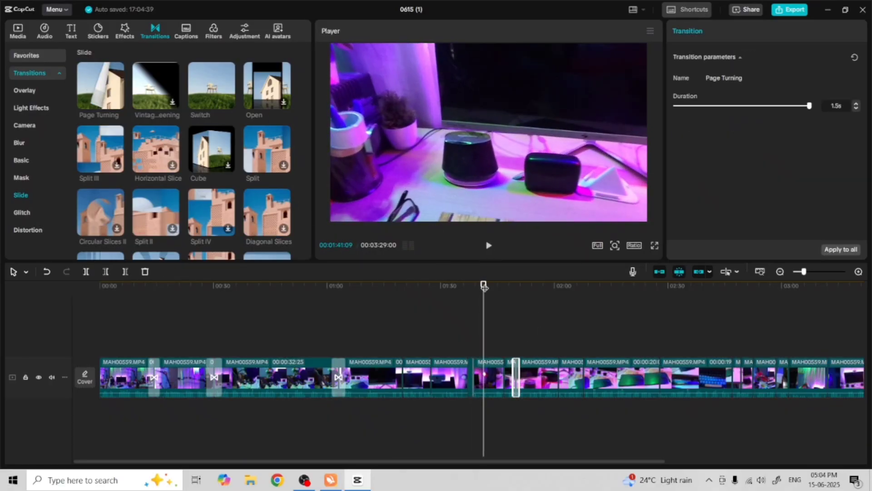
{"action": "left_click_drag", "start_coordinate": [484, 286], "coordinate": [558, 318]}
{"action": "left_click_drag", "start_coordinate": [557, 384], "coordinate": [578, 376]}
Add a Page Turning transition at the cut near 00:02:27 and lengthen it to 3.6 s
{"action": "left_click_drag", "start_coordinate": [558, 286], "coordinate": [661, 334]}
{"action": "left_click_drag", "start_coordinate": [99, 93], "coordinate": [662, 381]}
{"action": "left_click_drag", "start_coordinate": [662, 377], "coordinate": [665, 378]}
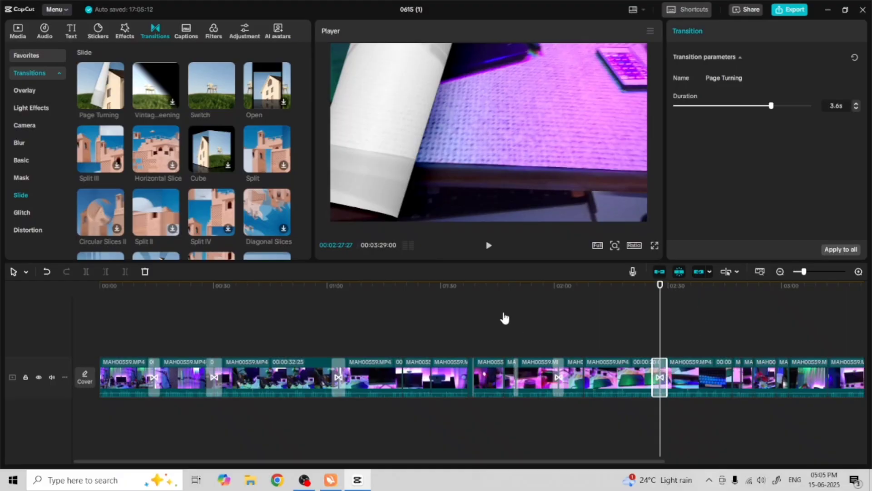
Add Page Turning transitions at the cuts near 00:02:46 and 00:03:01
{"action": "left_click_drag", "start_coordinate": [571, 462], "coordinate": [668, 463]}
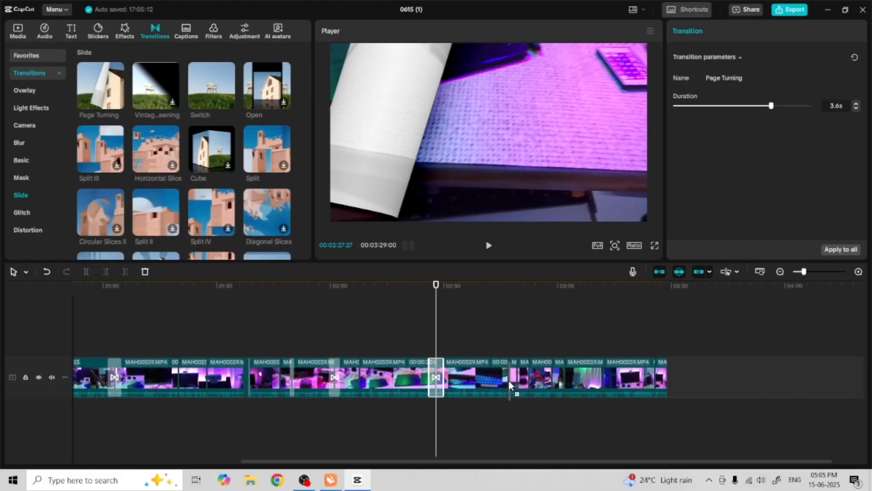
{"action": "left_click_drag", "start_coordinate": [515, 381], "coordinate": [530, 376]}
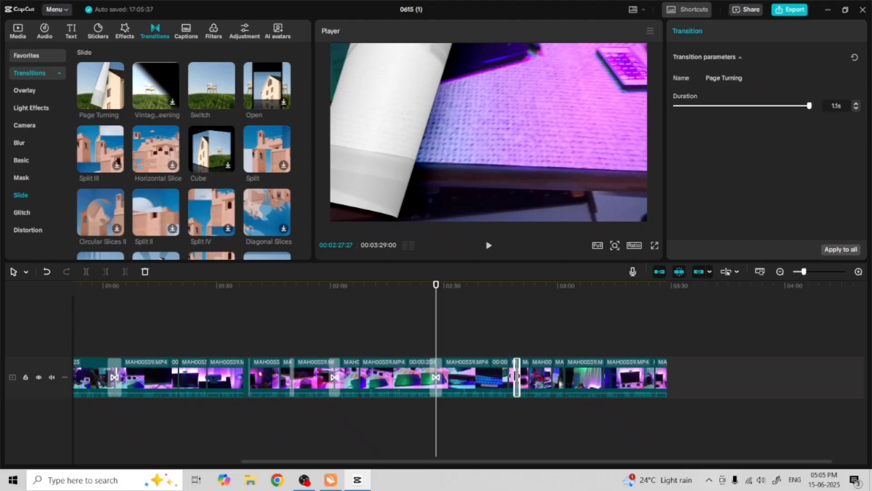
{"action": "left_click", "coordinate": [565, 334]}
{"action": "left_click_drag", "start_coordinate": [113, 117], "coordinate": [569, 383]}
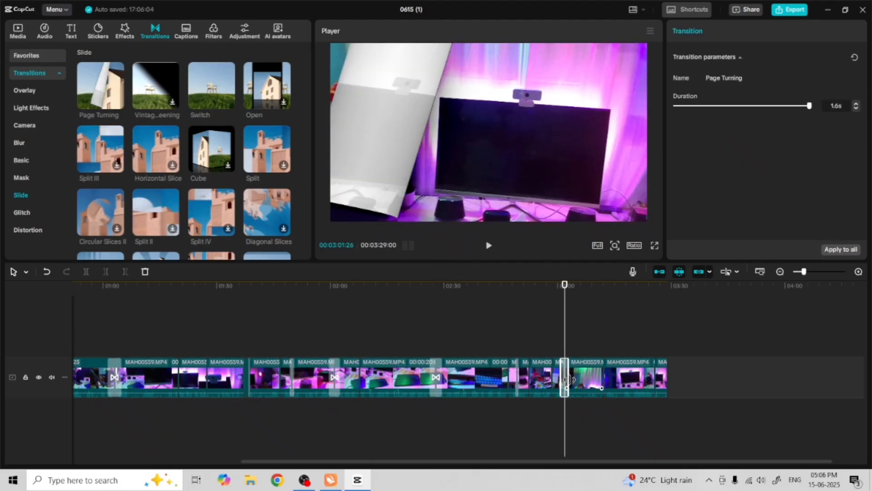
Play the timeline from the start to review the transitions
{"action": "left_click", "coordinate": [284, 102]}
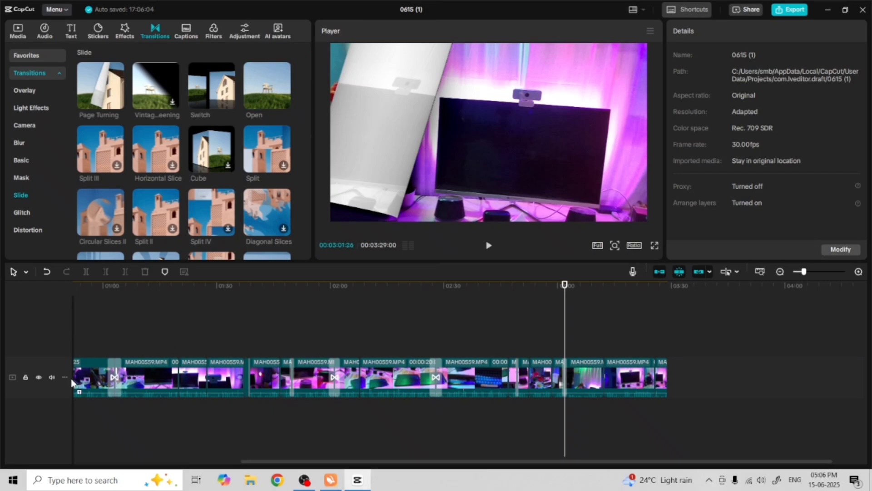
{"action": "left_click", "coordinate": [156, 327]}
{"action": "key", "text": "Home"}
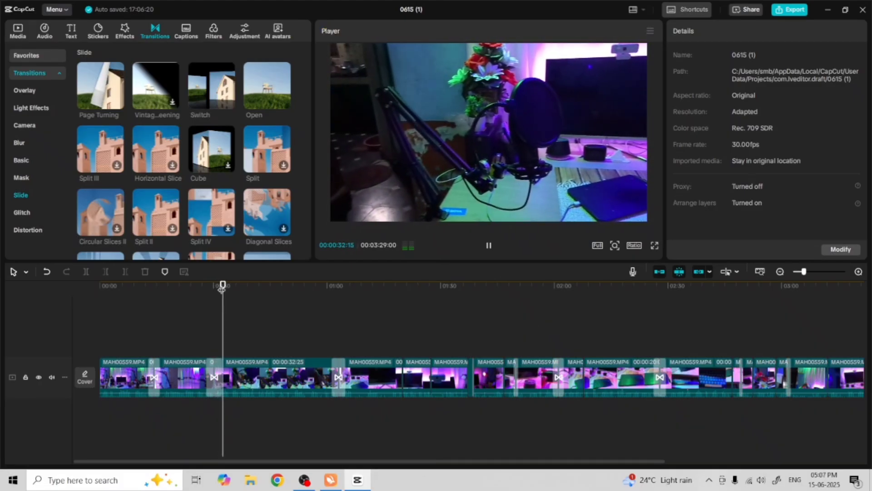
{"action": "left_click_drag", "start_coordinate": [224, 285], "coordinate": [334, 285]}
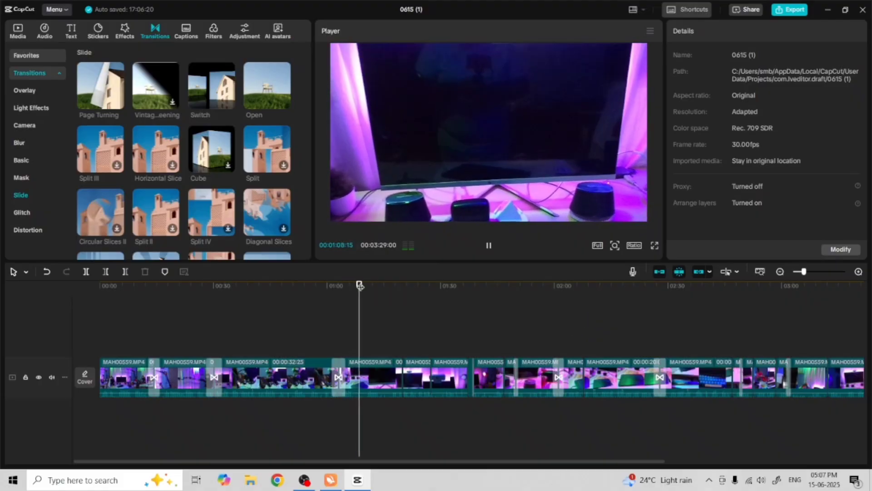
{"action": "left_click", "coordinate": [439, 313]}
{"action": "left_click_drag", "start_coordinate": [448, 313], "coordinate": [394, 320]}
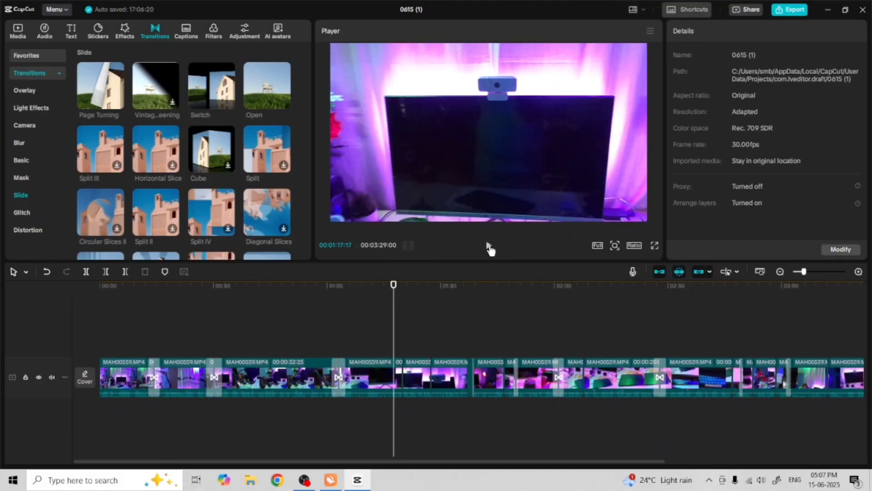
{"action": "left_click", "coordinate": [489, 247]}
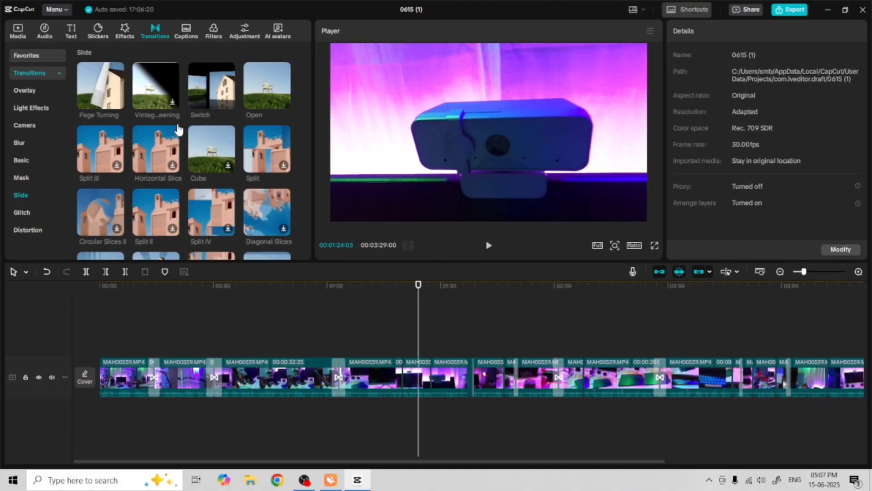
Add a Cube transition at the cut near 00:01:20
{"action": "left_click", "coordinate": [215, 148]}
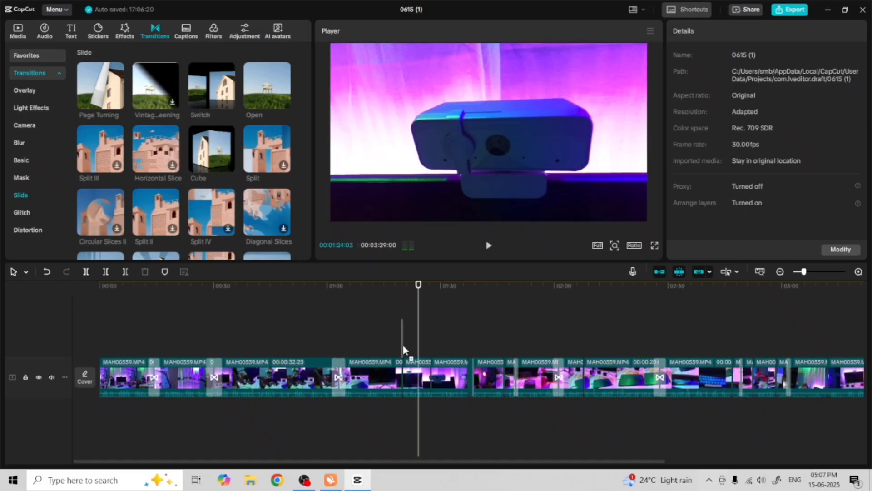
{"action": "left_click_drag", "start_coordinate": [404, 384], "coordinate": [402, 381]}
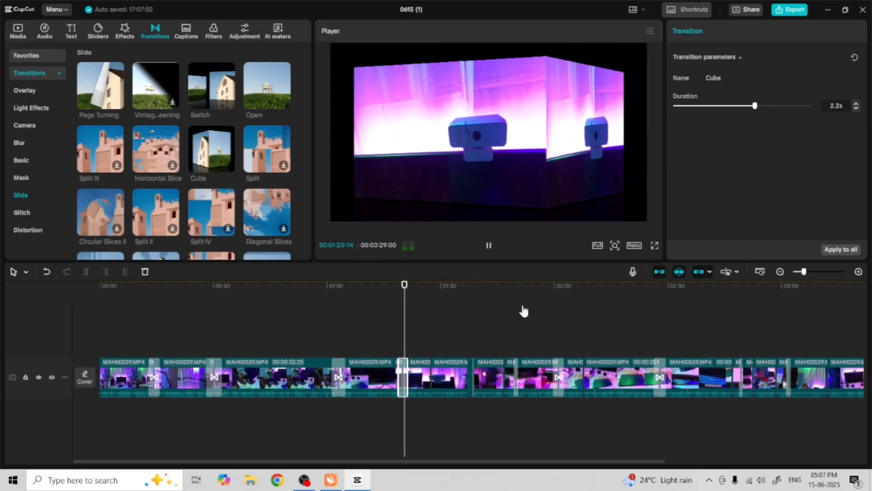
Add the TITLES text template from the Title templates at the start of the timeline
{"action": "left_click", "coordinate": [505, 288]}
{"action": "left_click_drag", "start_coordinate": [504, 288], "coordinate": [56, 349]}
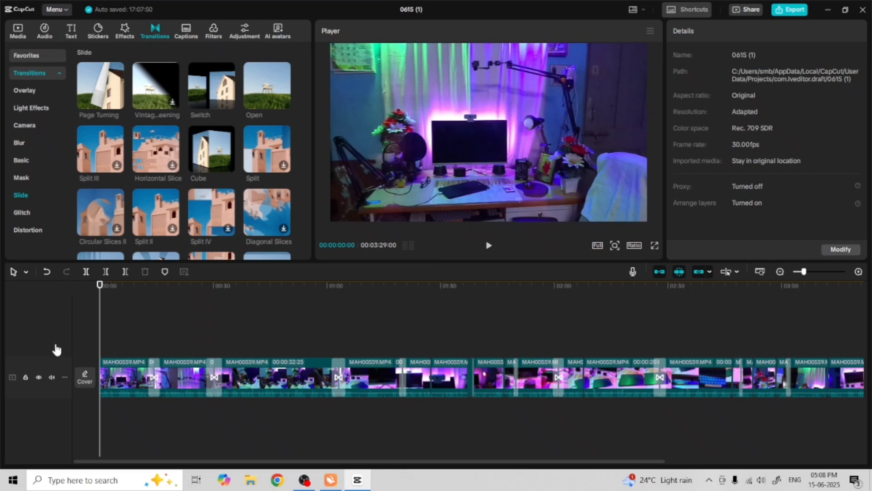
{"action": "left_click", "coordinate": [72, 32]}
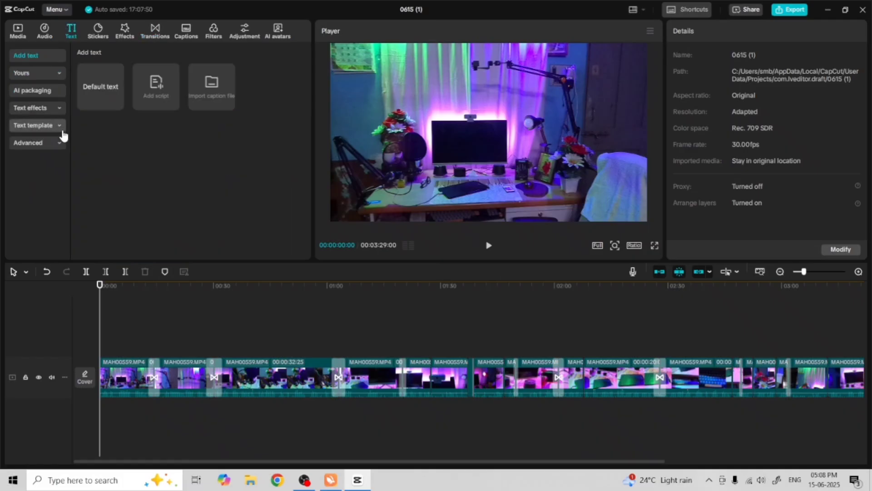
{"action": "left_click", "coordinate": [38, 127]}
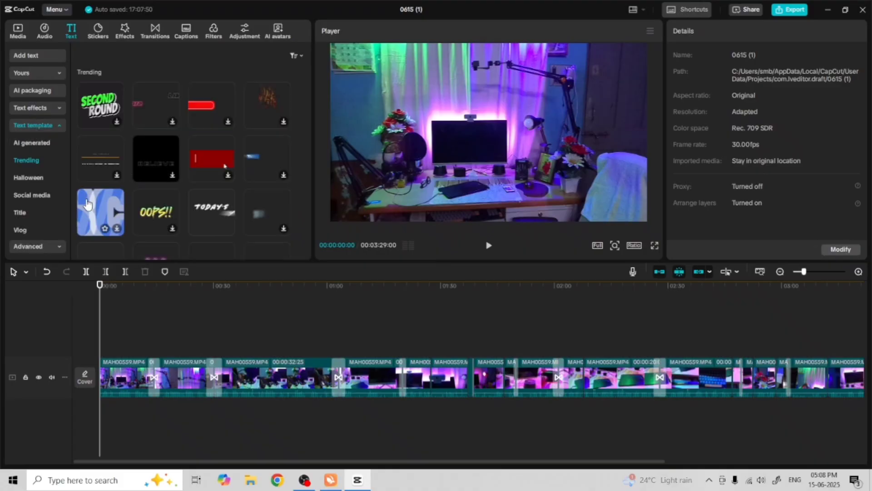
{"action": "left_click", "coordinate": [20, 217]}
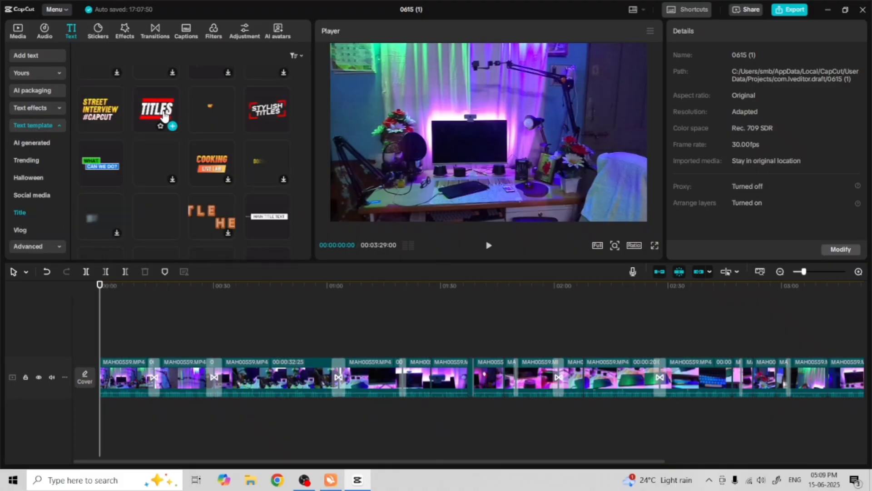
{"action": "mouse_move", "coordinate": [165, 116]}
{"action": "left_mouse_down"}
{"action": "mouse_move", "coordinate": [191, 180]}
{"action": "mouse_move", "coordinate": [147, 329]}
{"action": "mouse_move", "coordinate": [100, 341]}
{"action": "left_mouse_up"}
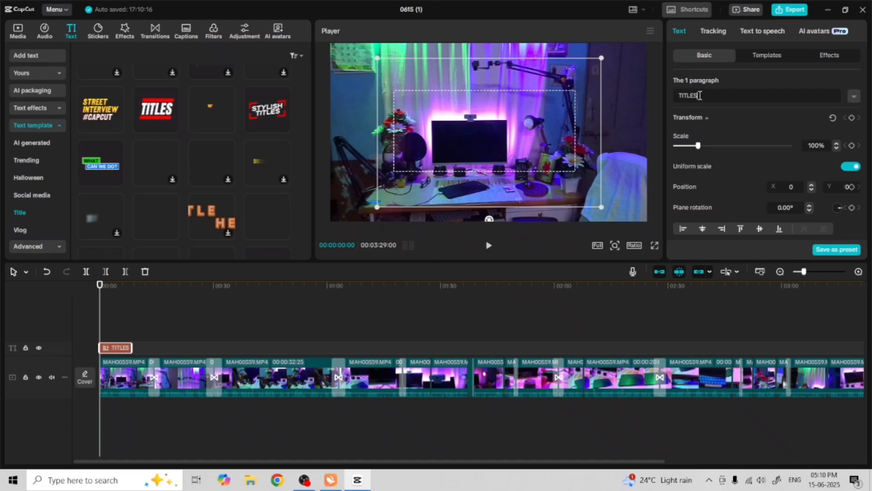
Replace the title text with EDUCATIONAL VIDEO SETUP
{"action": "left_click_drag", "start_coordinate": [700, 96], "coordinate": [673, 99]}
{"action": "type", "text": "EDUCATIONAL VIDEO"}
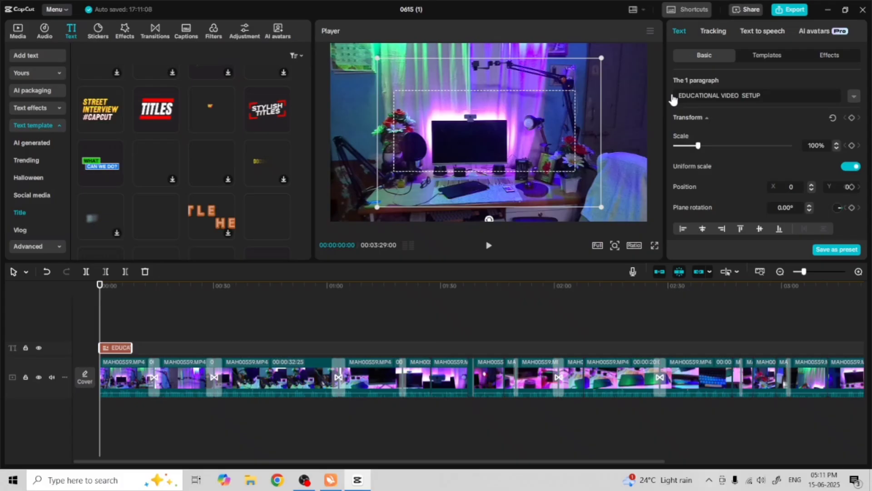
Add the MAIN TITLE TEXT template from the Title templates at about 00:00:16
{"action": "left_click", "coordinate": [516, 328]}
{"action": "key", "text": "space"}
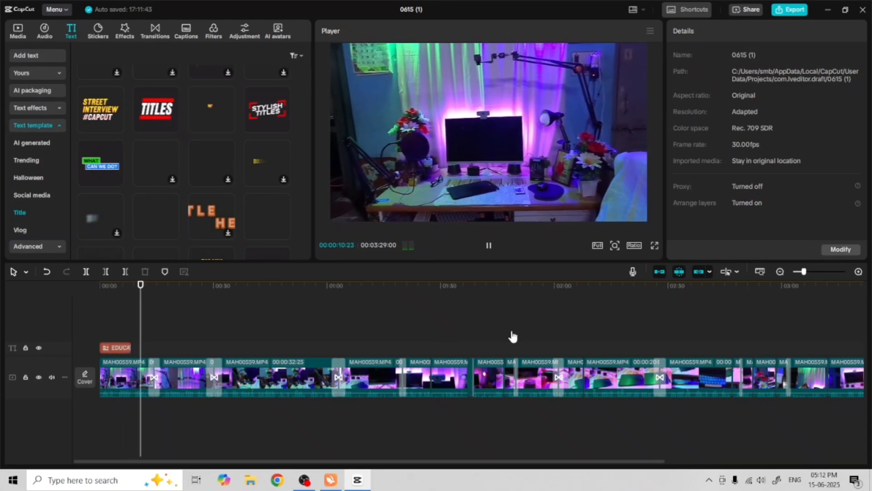
{"action": "left_click", "coordinate": [155, 288]}
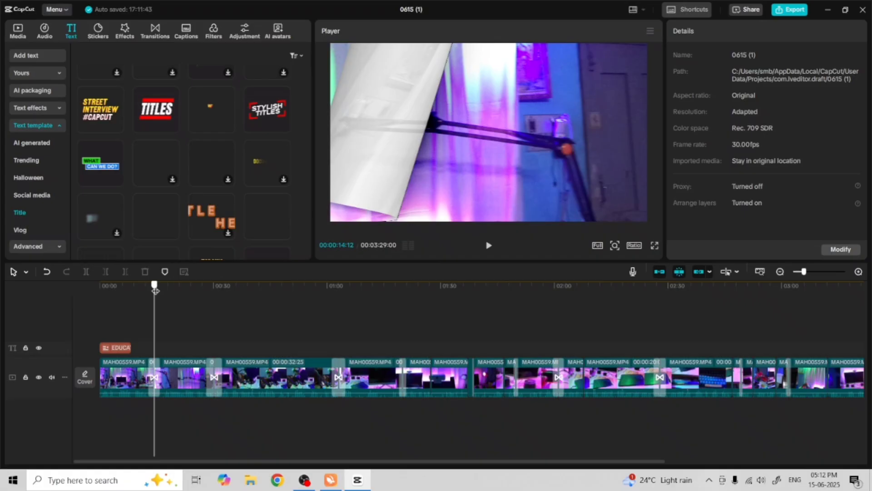
{"action": "left_click_drag", "start_coordinate": [155, 290], "coordinate": [161, 291]}
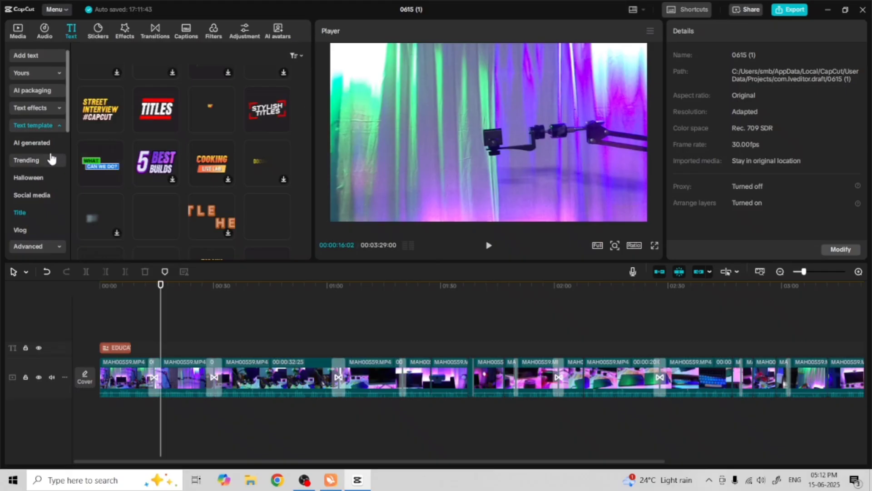
{"action": "scroll", "coordinate": [101, 178], "scroll_direction": "down", "scroll_amount": 3}
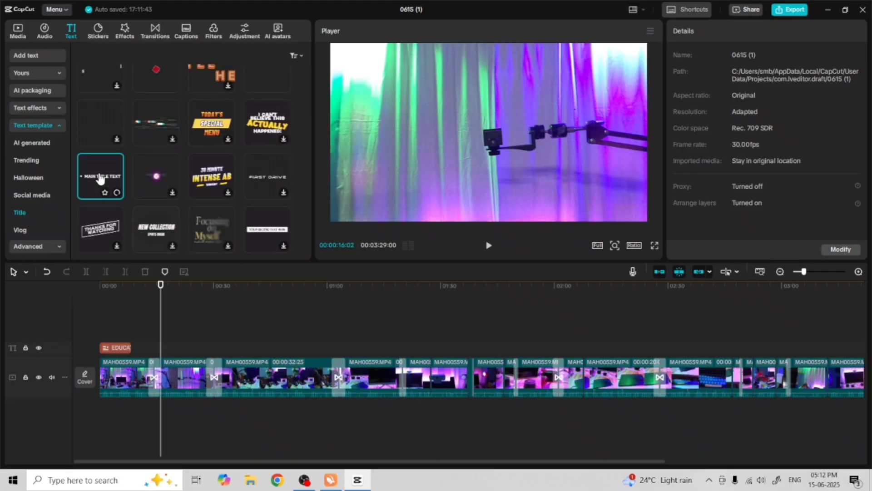
{"action": "left_click_drag", "start_coordinate": [100, 179], "coordinate": [163, 349]}
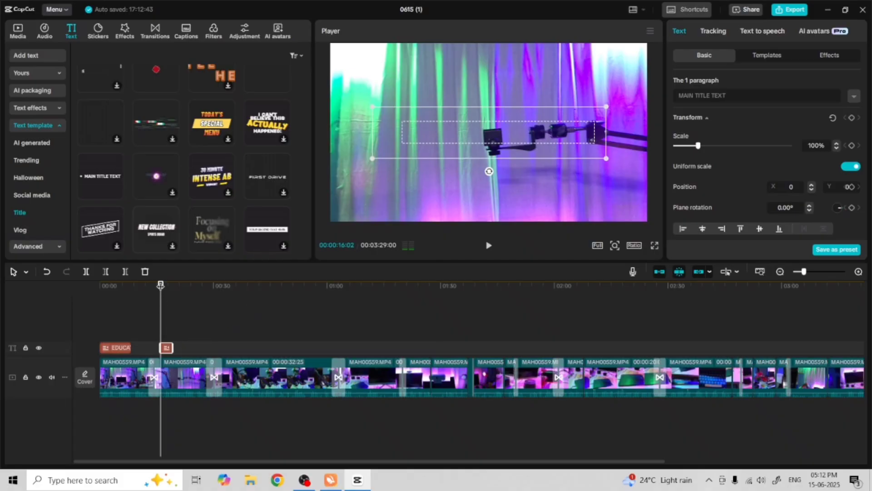
{"action": "mouse_move", "coordinate": [160, 285]}
{"action": "left_mouse_down"}
{"action": "mouse_move", "coordinate": [171, 286]}
{"action": "mouse_move", "coordinate": [162, 287]}
{"action": "mouse_move", "coordinate": [165, 298]}
{"action": "left_mouse_up"}
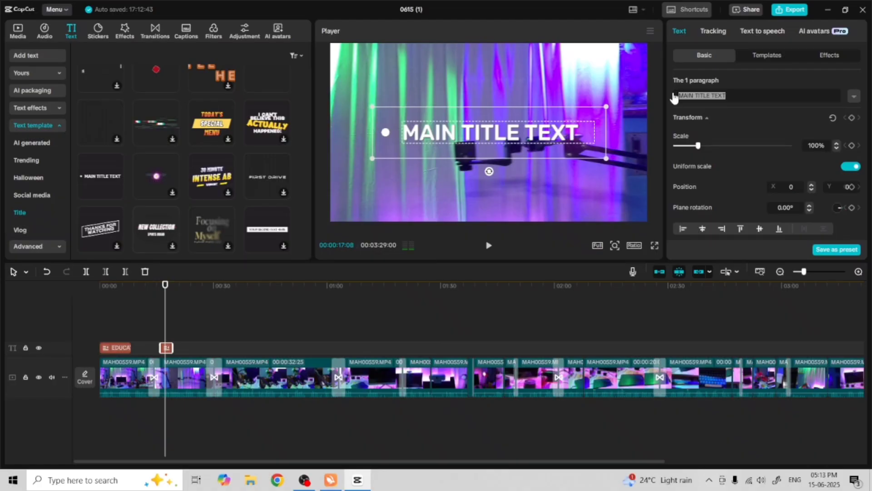
Change the second title's text to OVERHEAD VIDEO SETUP and move it toward the bottom of the frame
{"action": "key", "text": "BackSpace"}
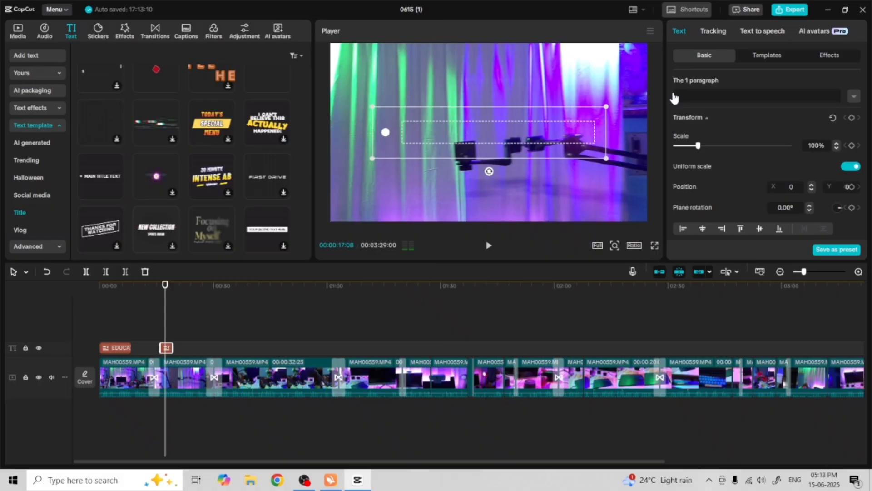
{"action": "type", "text": "OVERHEAD VIDEO SETUP"}
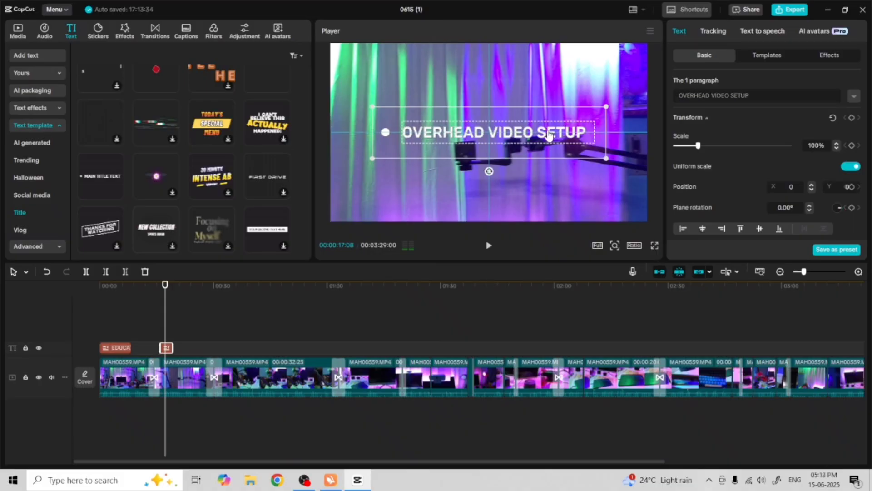
{"action": "left_click_drag", "start_coordinate": [545, 136], "coordinate": [533, 200]}
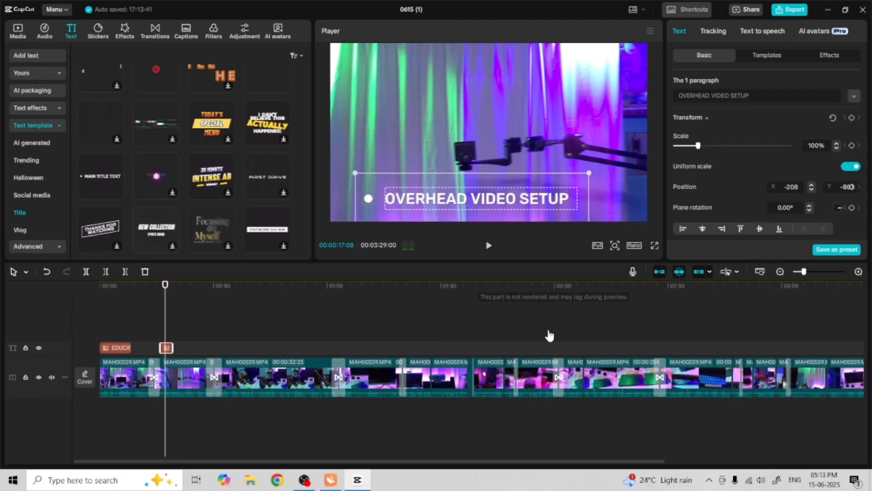
Play the timeline from the start to review the titles
{"action": "left_click", "coordinate": [487, 321]}
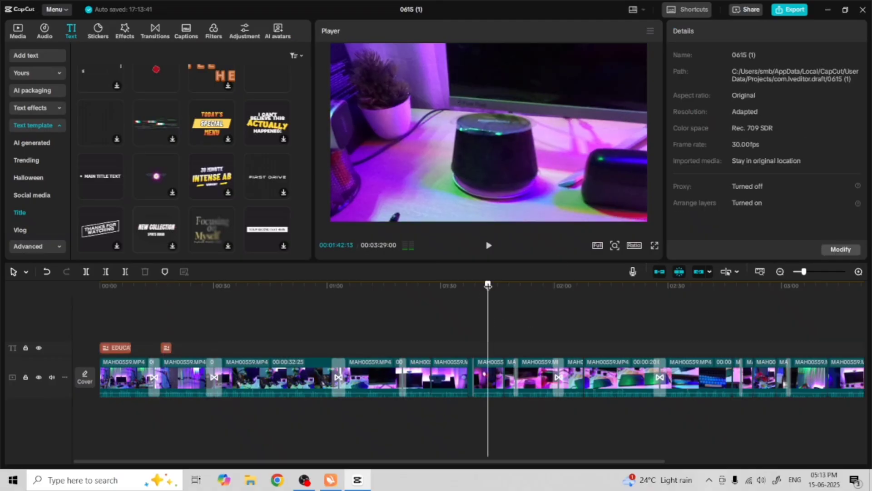
{"action": "left_click", "coordinate": [166, 313]}
{"action": "key", "text": "space"}
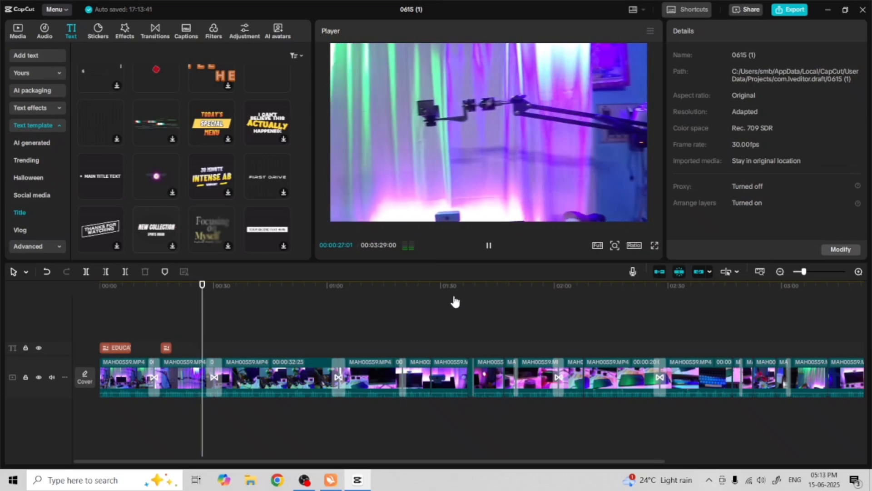
{"action": "left_click", "coordinate": [489, 245]}
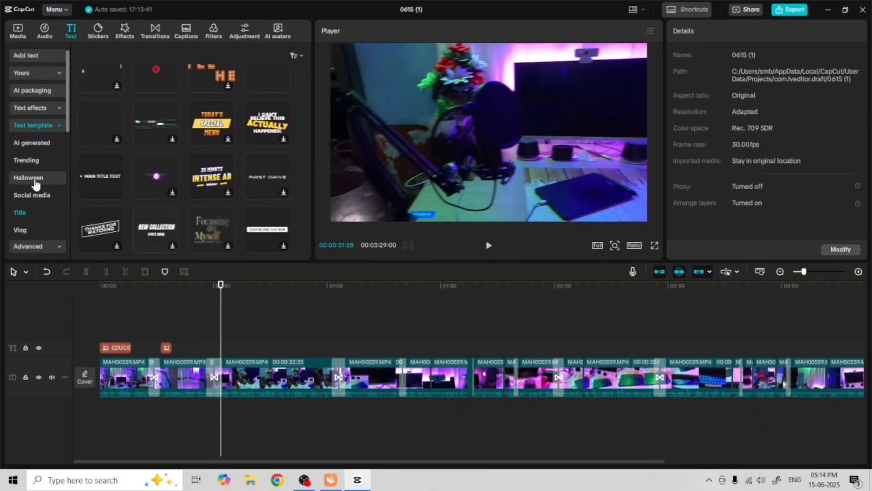
Add the Minimal Titles template from the Title templates at about 00:00:30
{"action": "left_click", "coordinate": [24, 230]}
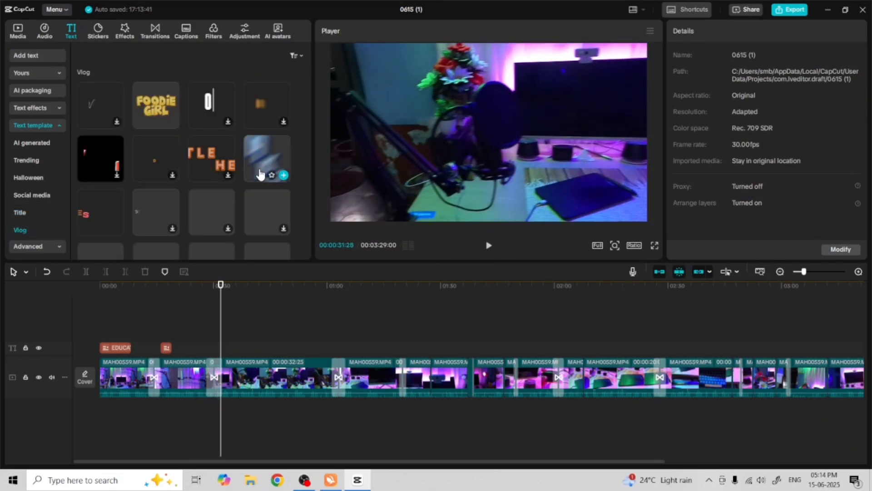
{"action": "scroll", "coordinate": [223, 183], "scroll_direction": "up", "scroll_amount": 2}
{"action": "scroll", "coordinate": [228, 195], "scroll_direction": "up", "scroll_amount": 3}
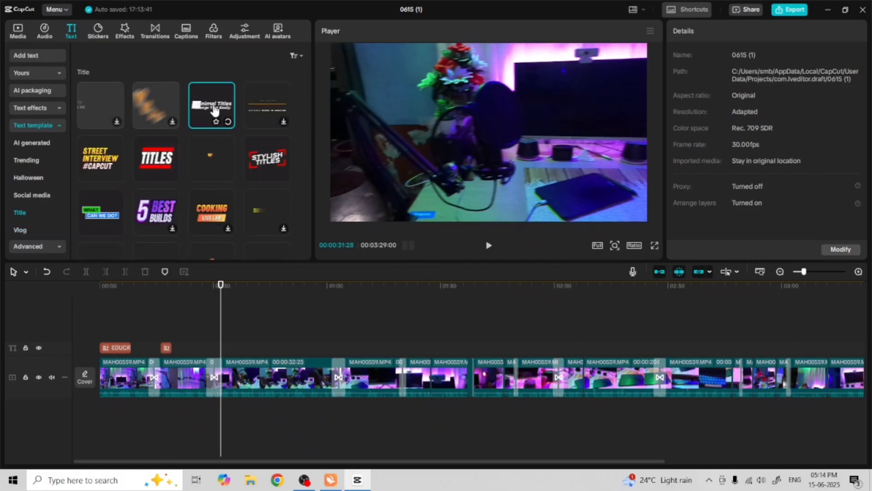
{"action": "left_click_drag", "start_coordinate": [214, 110], "coordinate": [225, 351]}
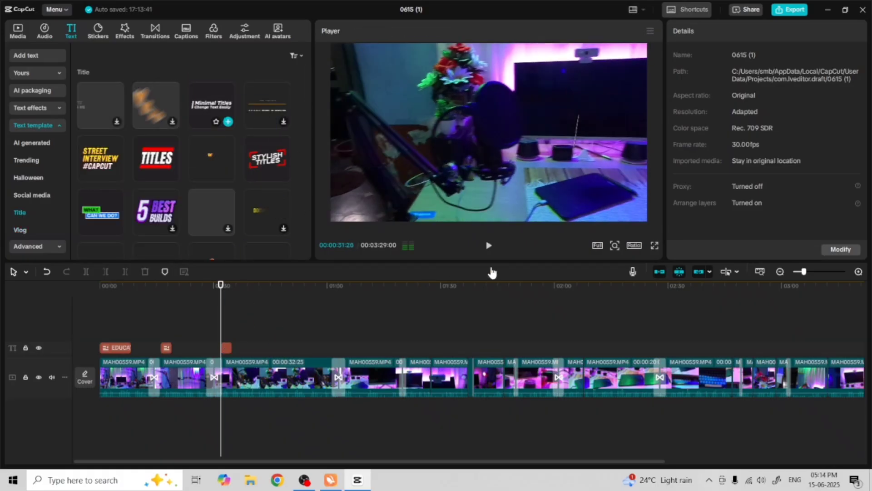
Lengthen the Minimal Titles clip to end at about 00:00:38
{"action": "left_click", "coordinate": [489, 246]}
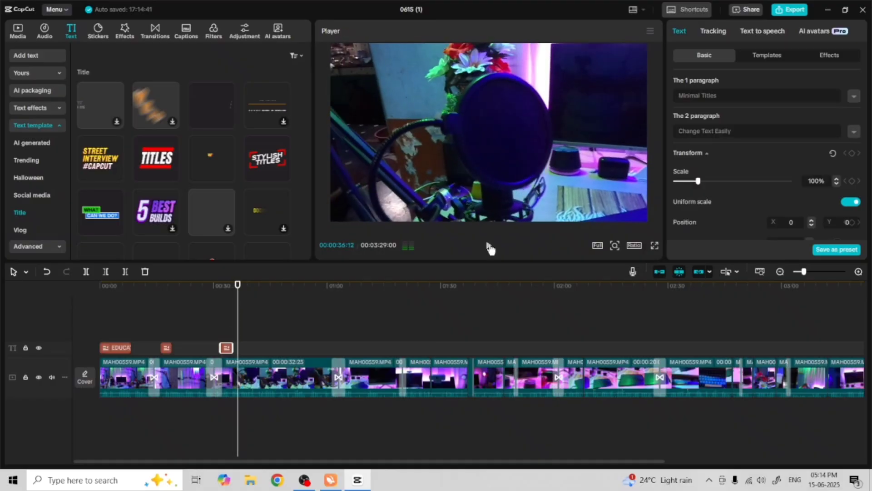
{"action": "left_click_drag", "start_coordinate": [233, 348], "coordinate": [253, 348]}
{"action": "left_click_drag", "start_coordinate": [237, 284], "coordinate": [215, 285]}
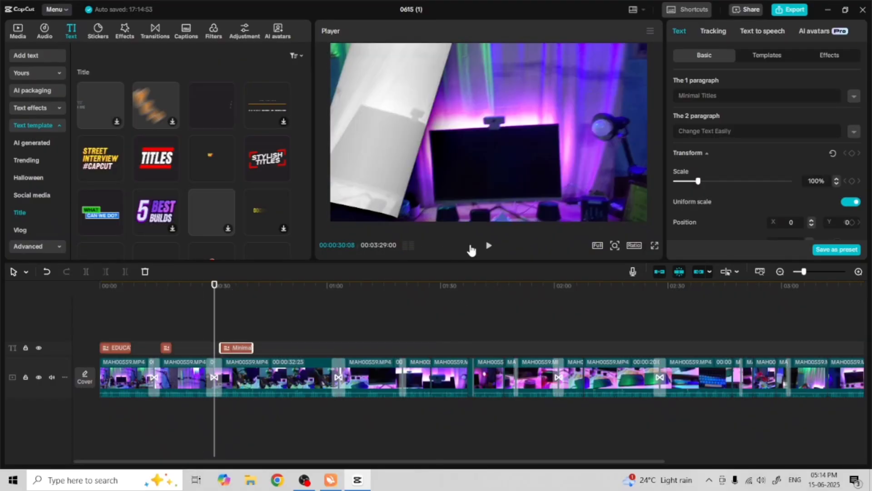
Shrink the Minimal Titles to about 64% and move it to the lower left of the frame
{"action": "key", "text": "space"}
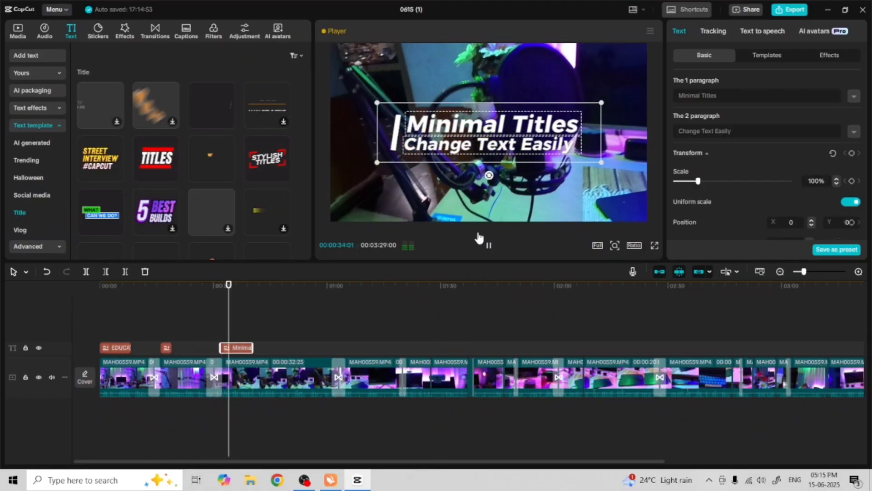
{"action": "left_click", "coordinate": [486, 245]}
{"action": "left_click_drag", "start_coordinate": [515, 138], "coordinate": [449, 207]}
Change the Minimal Titles first paragraph to For Audio Recording
{"action": "left_click_drag", "start_coordinate": [722, 95], "coordinate": [667, 95]}
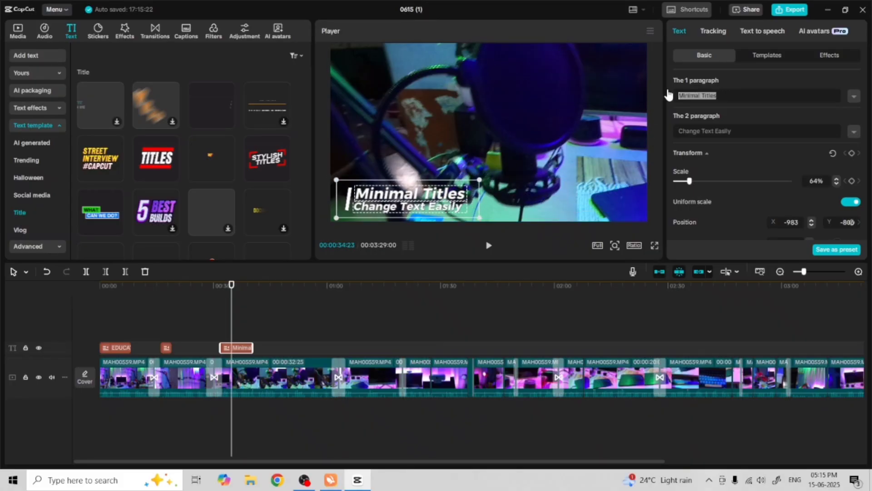
{"action": "type", "text": "For"}
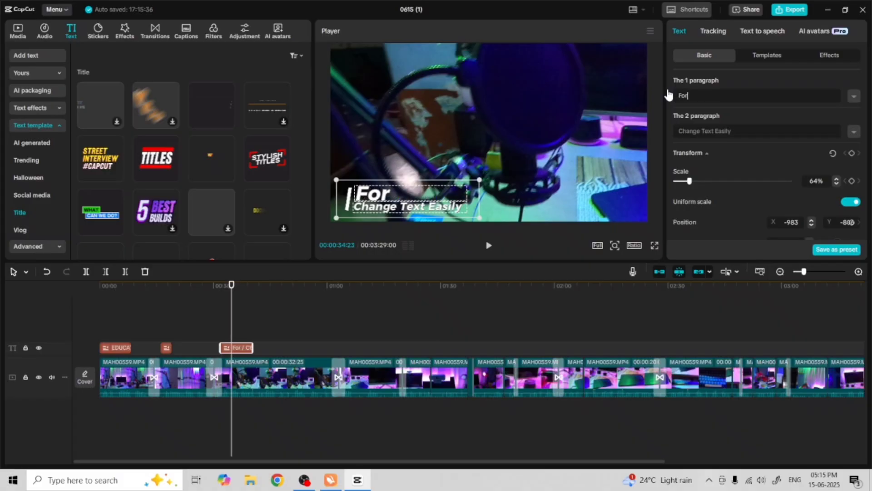
{"action": "type", "text": " Audio Reco"}
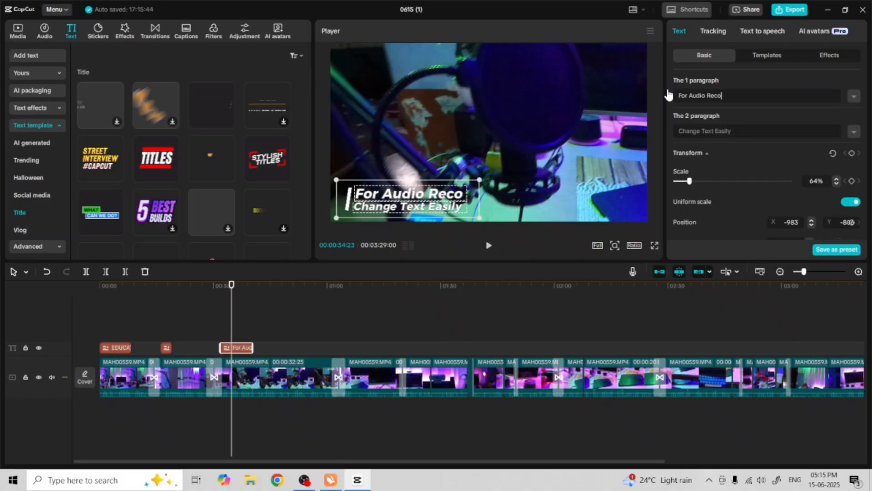
{"action": "type", "text": "rding"}
Change the second paragraph to FIFINE T669 USB MIC
{"action": "left_click", "coordinate": [692, 131]}
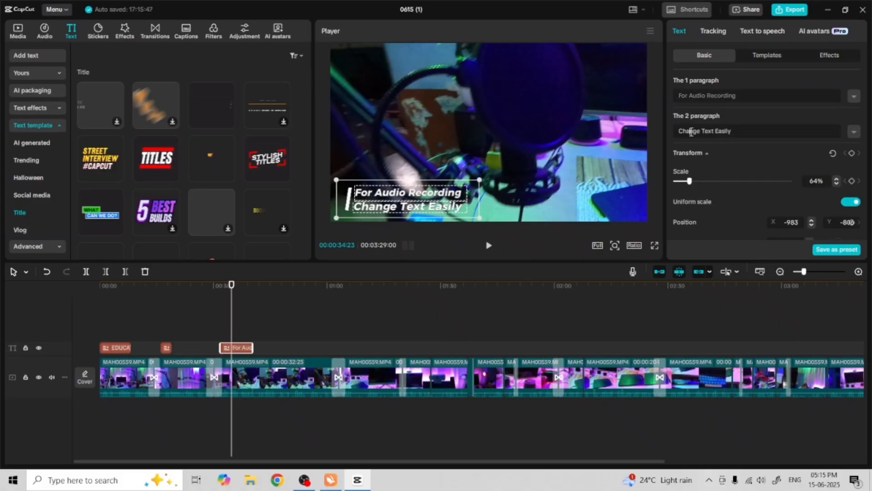
{"action": "type", "text": "FIFINE T"}
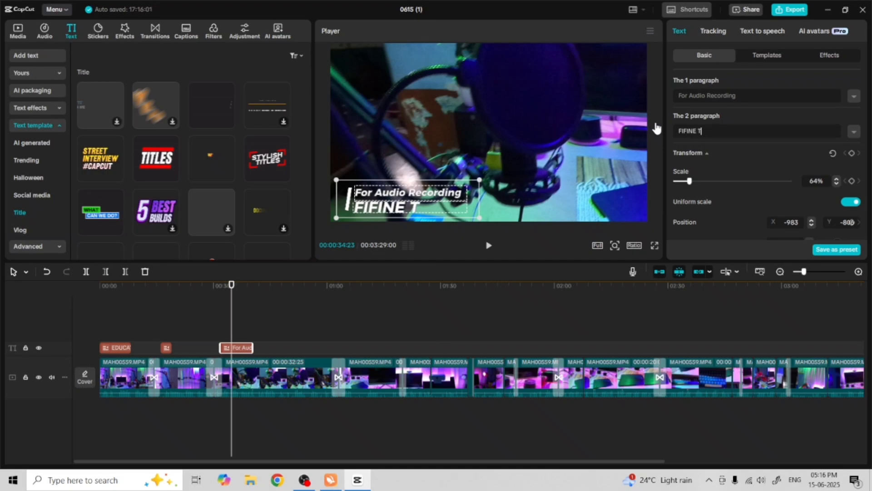
{"action": "type", "text": "669"}
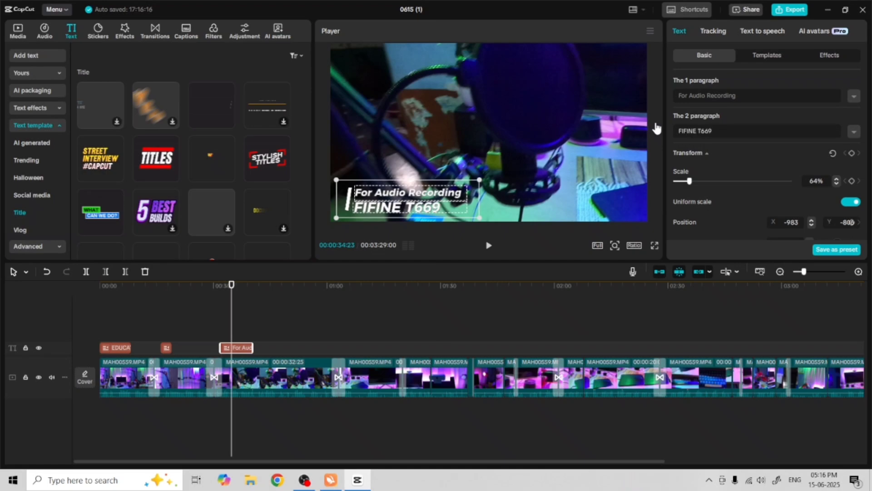
{"action": "type", "text": " USB"}
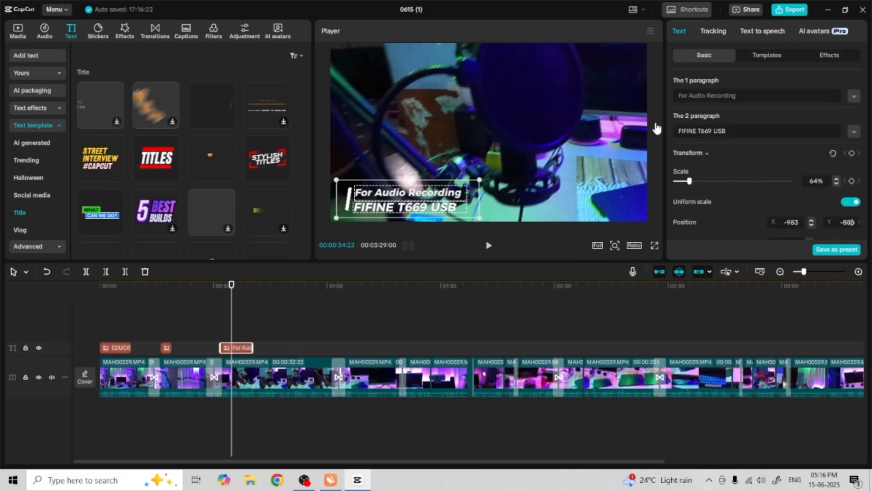
{"action": "type", "text": " MIC"}
Play the timeline from about 00:00:30 to review the audio recording title
{"action": "left_click_drag", "start_coordinate": [230, 286], "coordinate": [215, 286]}
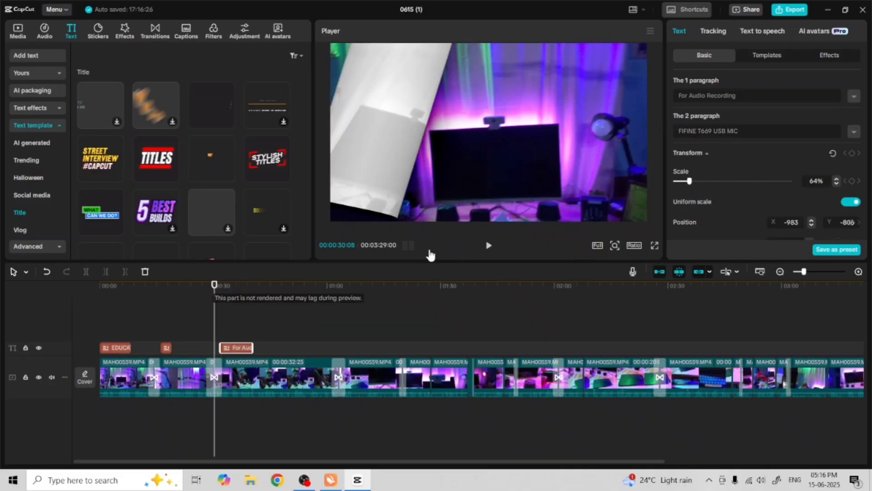
{"action": "left_click", "coordinate": [488, 246]}
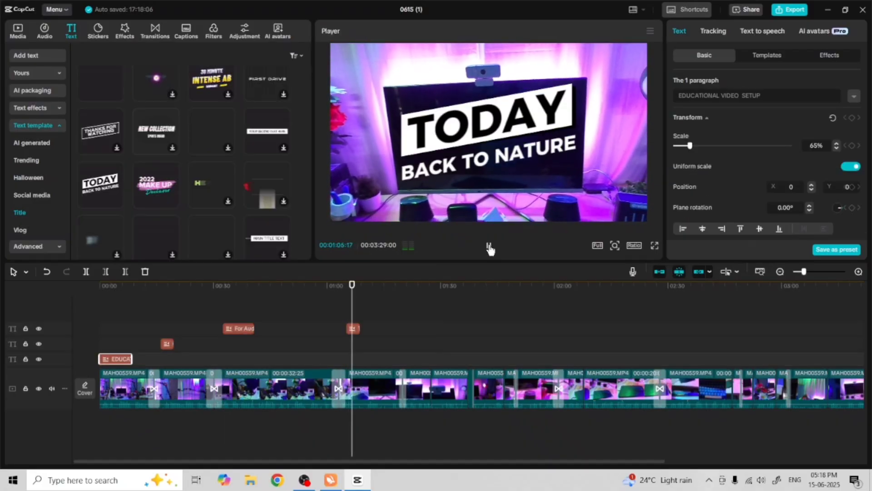
{"action": "left_click", "coordinate": [489, 248]}
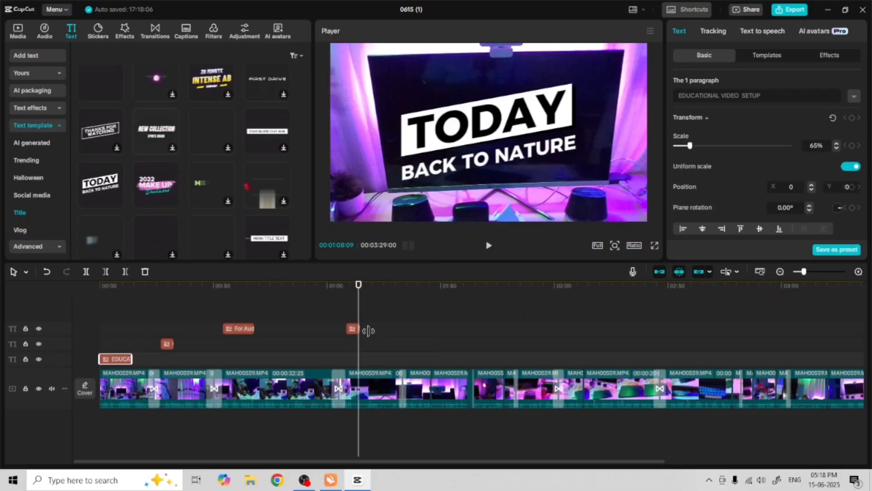
Select the TODAY BACK TO NATURE title and change its first paragraph to ZEBRONICS
{"action": "left_click", "coordinate": [354, 328]}
{"action": "left_click_drag", "start_coordinate": [705, 96], "coordinate": [674, 96]}
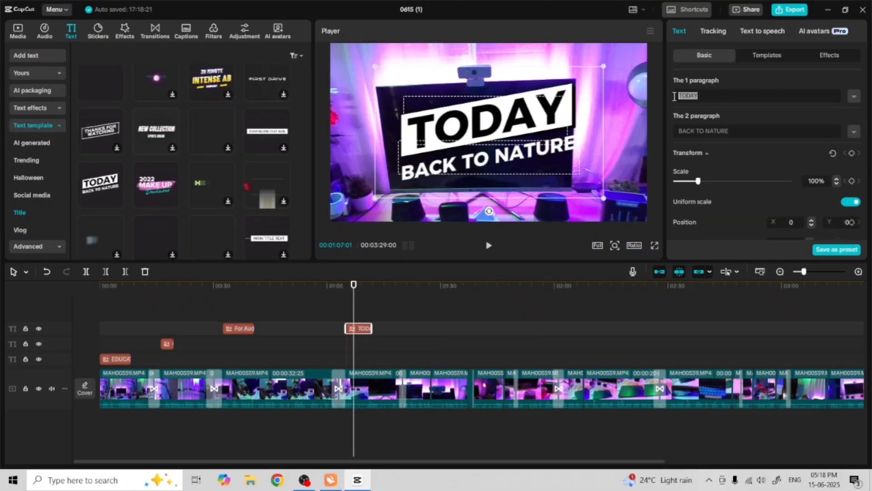
{"action": "type", "text": "ZEBR"}
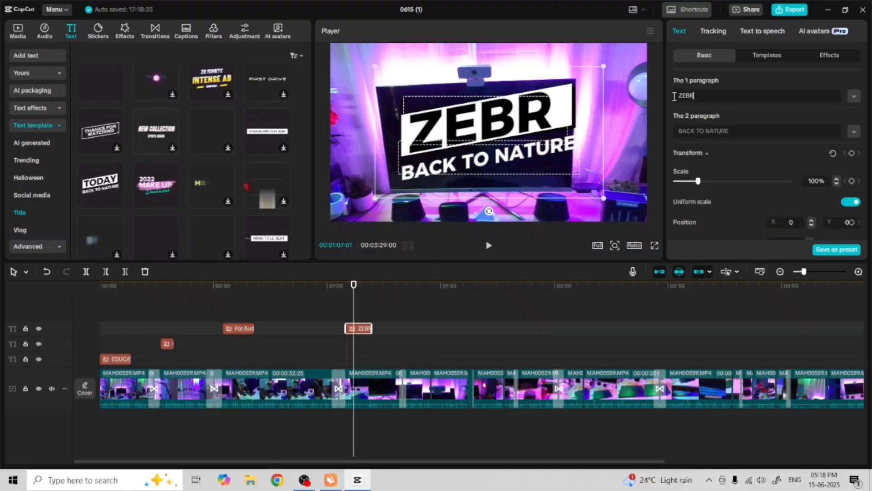
{"action": "type", "text": "ONICS"}
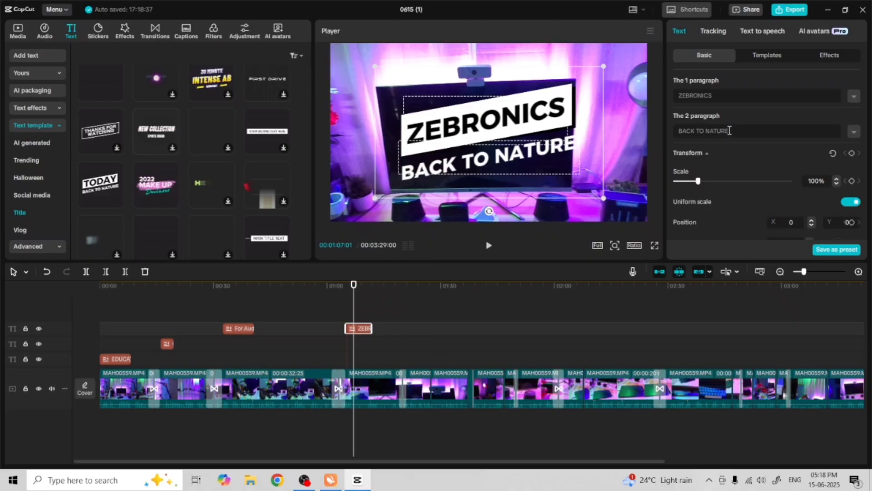
Change that title's second paragraph to 24" MONITOR
{"action": "left_click_drag", "start_coordinate": [729, 130], "coordinate": [681, 133]}
{"action": "type", "text": "B24"}
{"action": "key", "text": "BackSpace"}
{"action": "key", "text": "BackSpace"}
{"action": "key", "text": "BackSpace"}
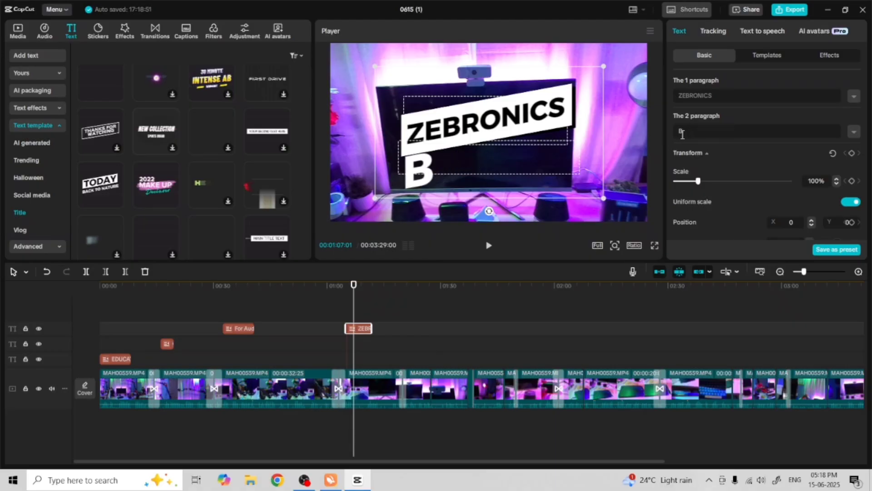
{"action": "type", "text": "24"}
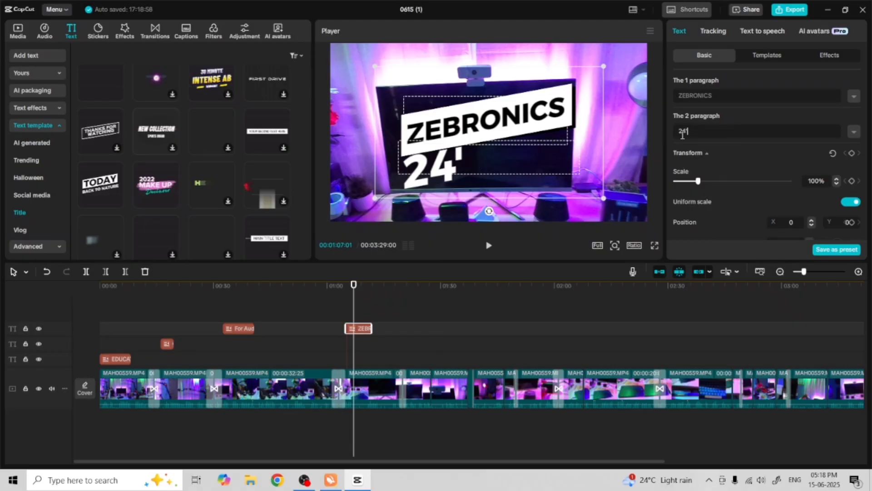
{"action": "type", "text": "\"  MONITOR"}
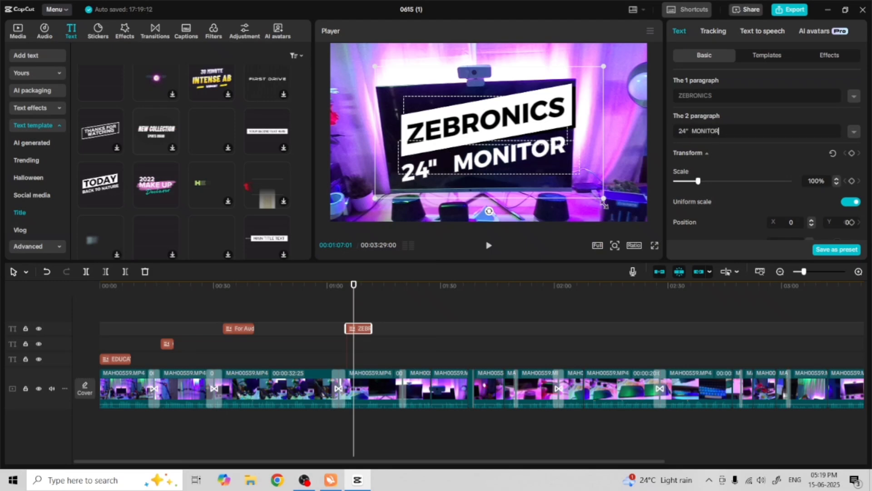
Add the MAIN TITLE TEXT template to the timeline at about 00:01:21
{"action": "left_click", "coordinate": [279, 243]}
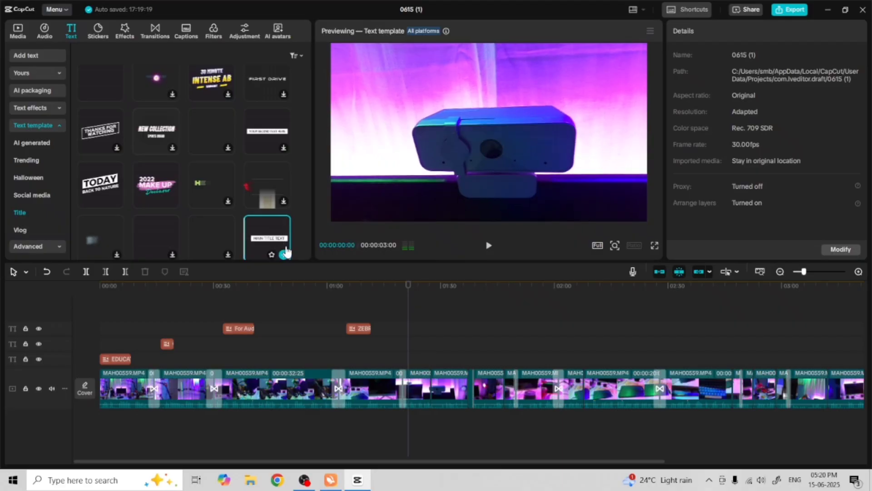
{"action": "left_click_drag", "start_coordinate": [287, 252], "coordinate": [414, 367]}
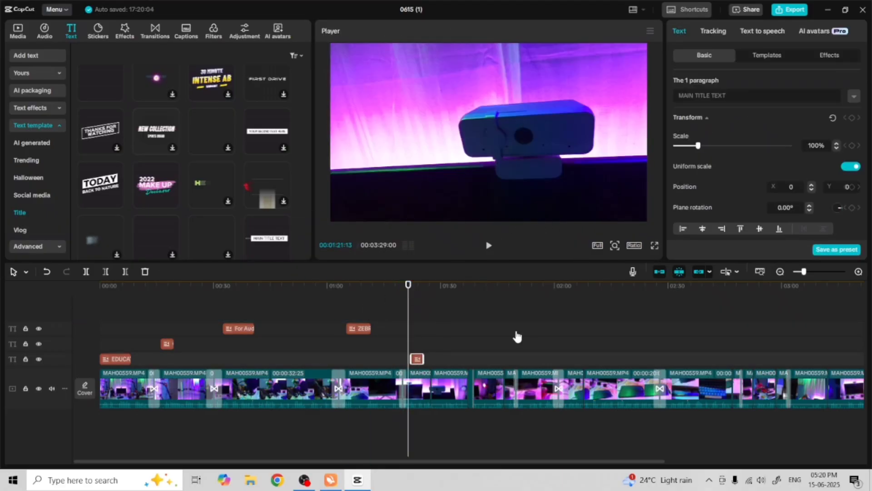
Scale the MAIN TITLE TEXT to 55% and move it to the upper right of the frame
{"action": "left_click", "coordinate": [411, 286]}
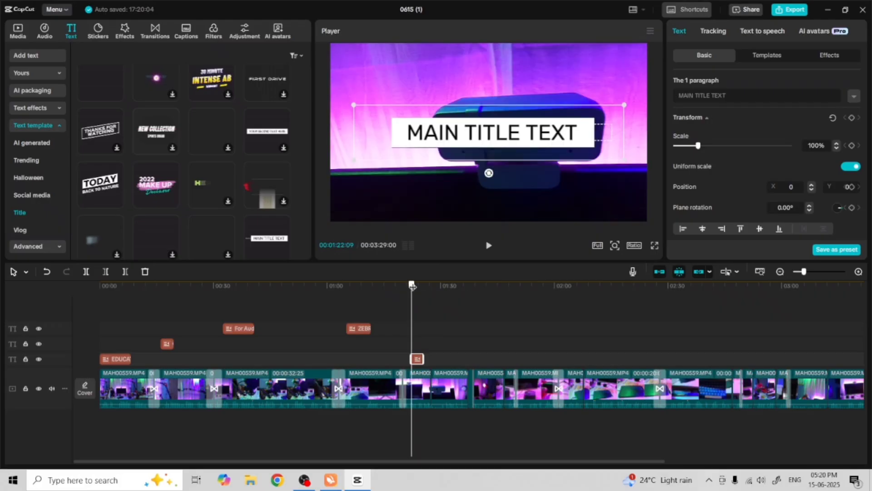
{"action": "left_click_drag", "start_coordinate": [412, 285], "coordinate": [415, 286]}
{"action": "left_click_drag", "start_coordinate": [698, 145], "coordinate": [687, 145]}
{"action": "left_click_drag", "start_coordinate": [509, 139], "coordinate": [604, 81]}
Change the title's text to LENOVO FHD 300
{"action": "left_click_drag", "start_coordinate": [729, 96], "coordinate": [675, 95]}
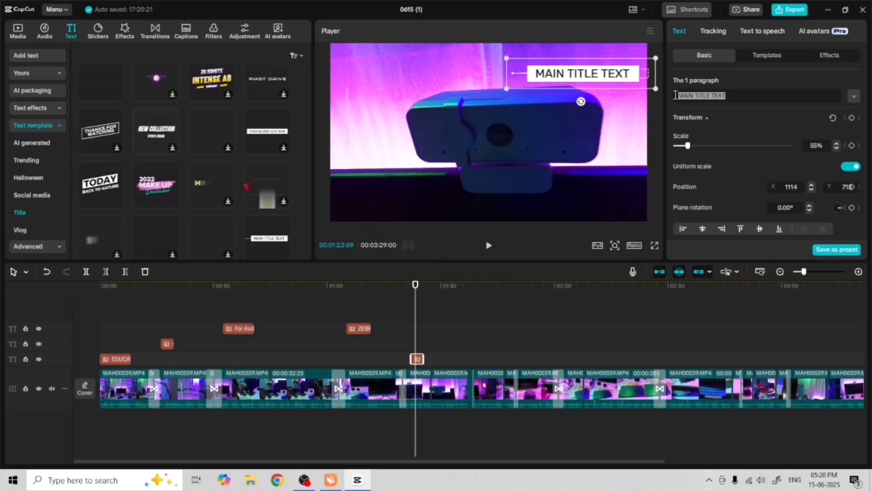
{"action": "type", "text": "LENOVO FHD "}
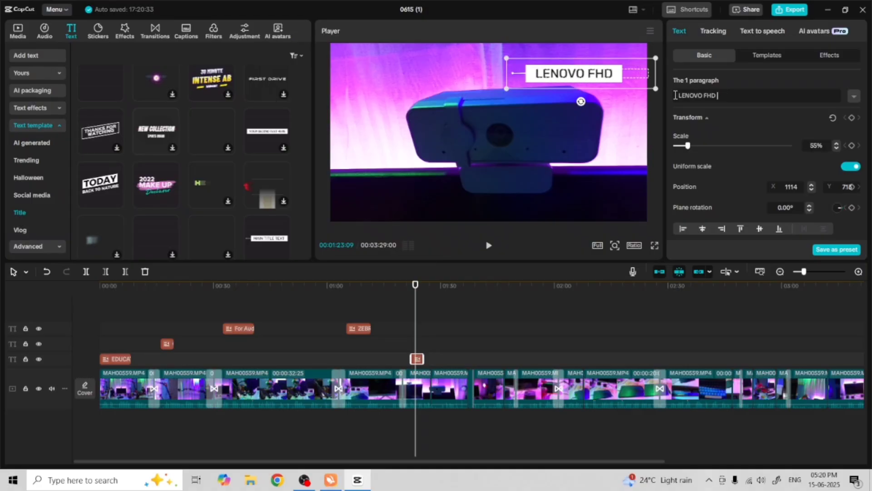
{"action": "type", "text": "300"}
Change the first paragraph of the title at about 00:02:04 to GRAPHIC PENTAB
{"action": "left_click", "coordinate": [488, 245]}
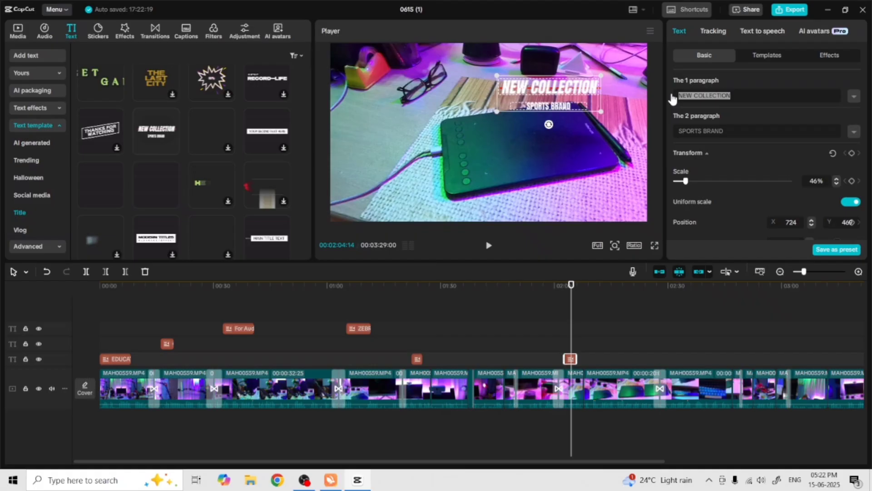
{"action": "type", "text": "GRA"}
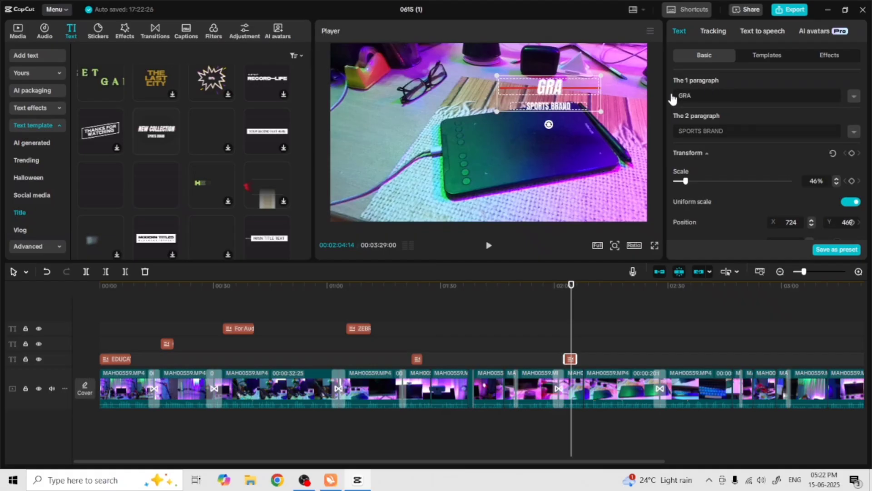
{"action": "type", "text": "PHIC PENTAB"}
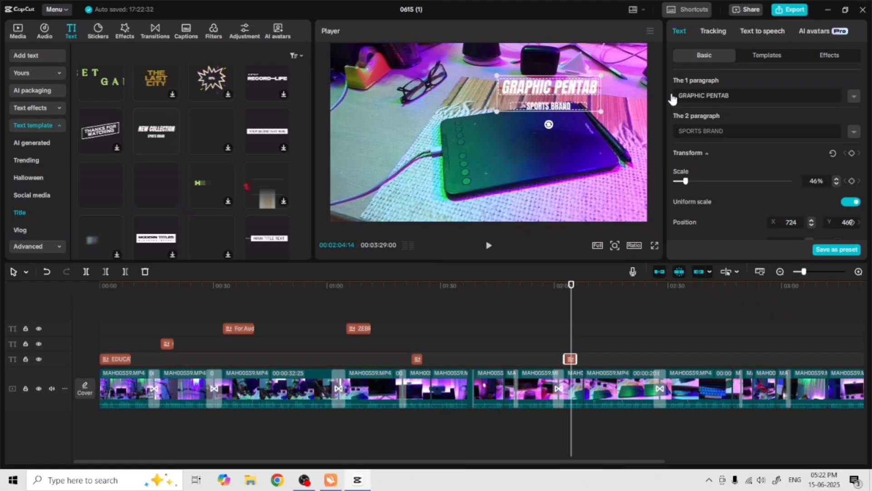
Change that title's second paragraph to DECO MINI 7
{"action": "left_click_drag", "start_coordinate": [724, 131], "coordinate": [676, 133]}
{"action": "type", "text": "DECO MINI 7"}
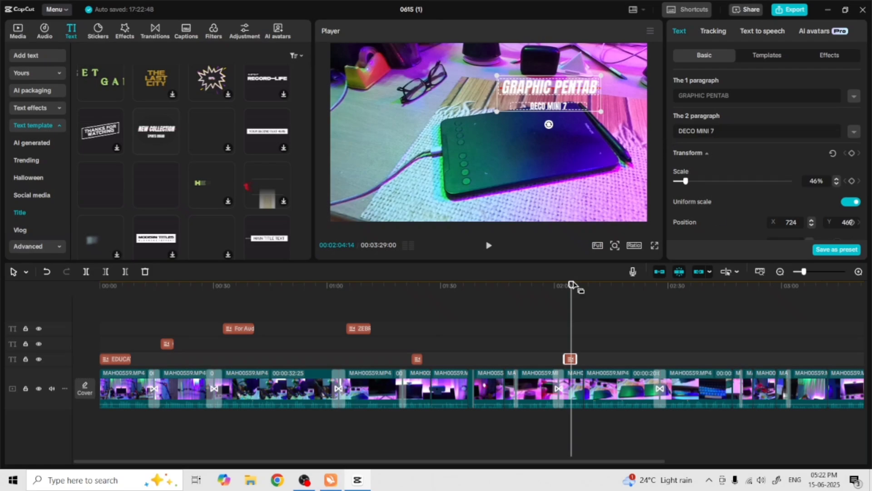
Add the Modern Titles template to the timeline at about 00:02:31
{"action": "left_click_drag", "start_coordinate": [573, 285], "coordinate": [667, 285]}
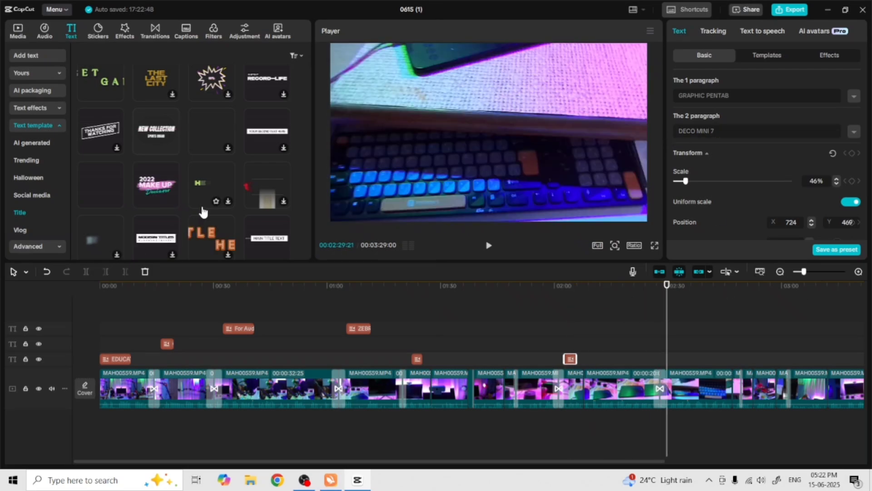
{"action": "left_click", "coordinate": [160, 246]}
{"action": "left_click_drag", "start_coordinate": [160, 246], "coordinate": [674, 358]}
{"action": "left_click_drag", "start_coordinate": [669, 287], "coordinate": [675, 289]}
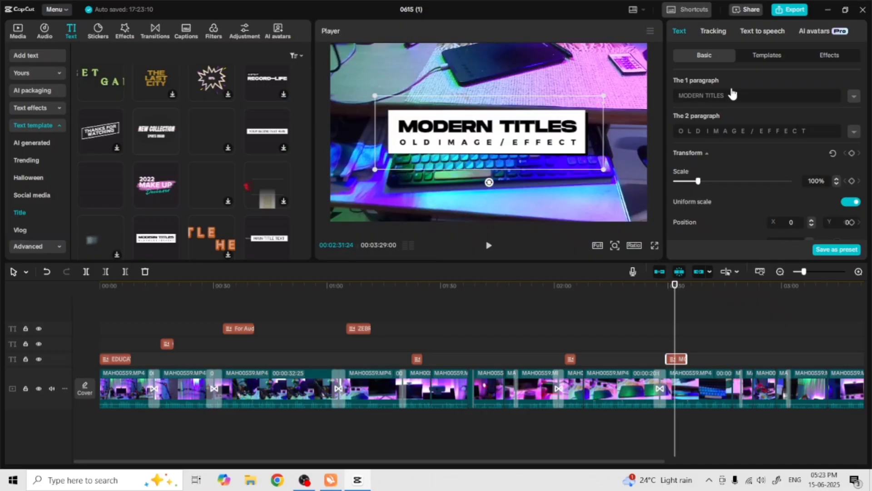
Change the Modern Titles first paragraph to WIRELESS KEYBOARD AND MOUSE
{"action": "left_click_drag", "start_coordinate": [729, 94], "coordinate": [673, 101]}
{"action": "type", "text": "WIRELESS KW"}
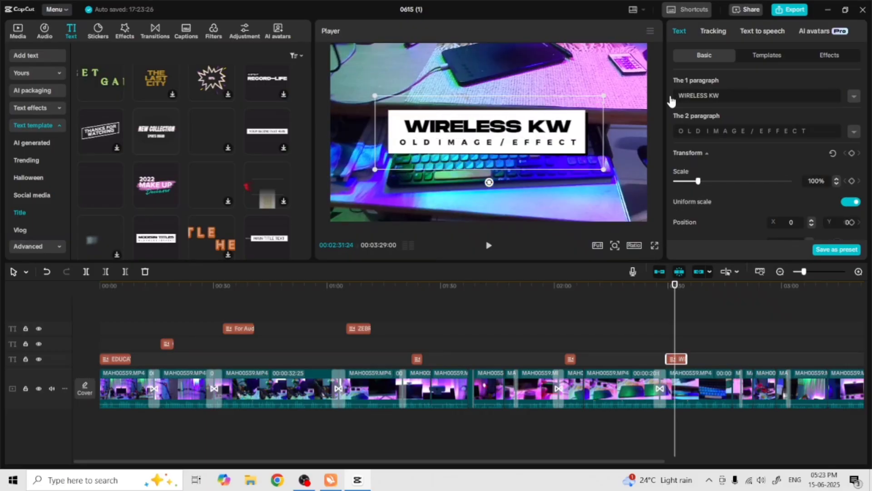
{"action": "key", "text": "BackSpace"}
{"action": "type", "text": "EYBOARD"}
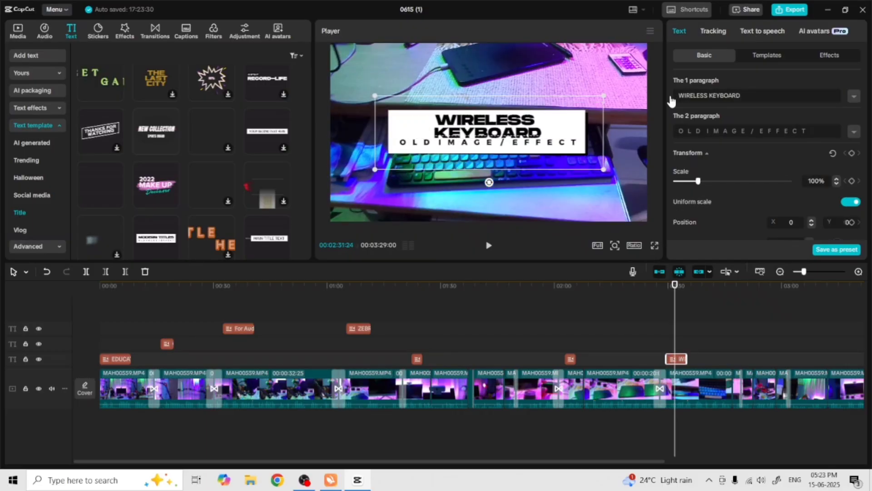
{"action": "type", "text": " AND MOUSE"}
Change the Modern Titles second paragraph to PORTRONIC
{"action": "left_click_drag", "start_coordinate": [811, 130], "coordinate": [671, 131]}
{"action": "type", "text": "PORTRONIC"}
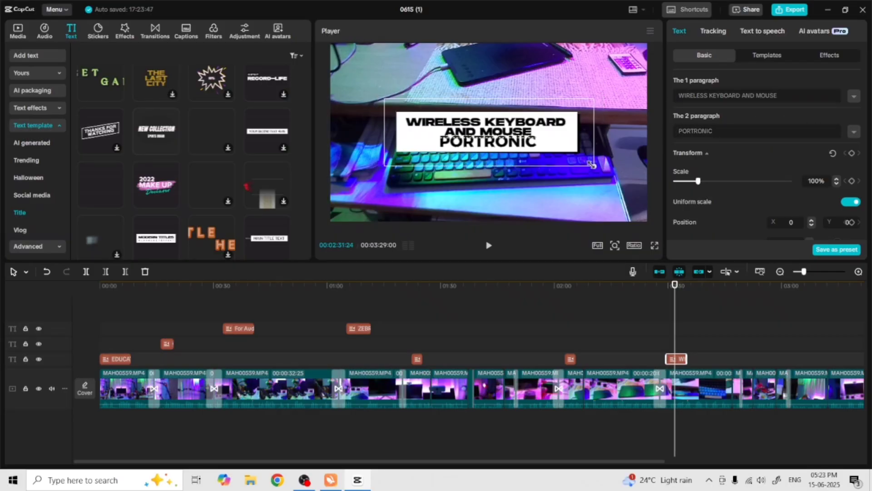
Shrink the Modern Titles to about 70% and move it toward the top of the frame
{"action": "left_click_drag", "start_coordinate": [592, 164], "coordinate": [580, 138]}
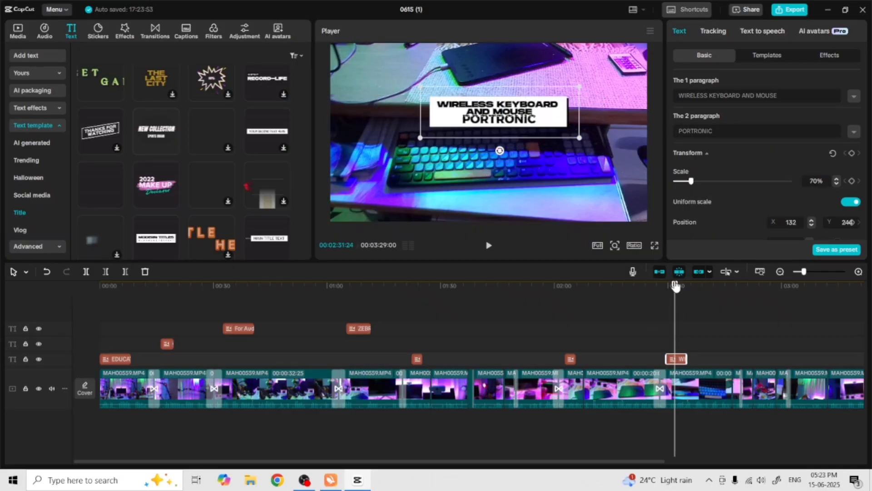
{"action": "left_click", "coordinate": [676, 286]}
{"action": "left_click", "coordinate": [489, 245]}
Move the THANKS FOR WATCHING title to start at about 00:03:17 and play the ending to review it
{"action": "left_click_drag", "start_coordinate": [444, 462], "coordinate": [549, 462]}
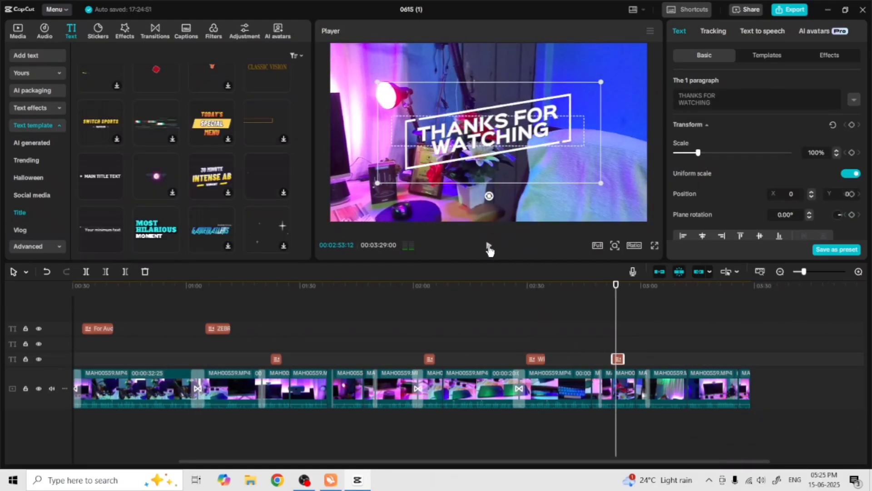
{"action": "left_click_drag", "start_coordinate": [625, 359], "coordinate": [707, 359]}
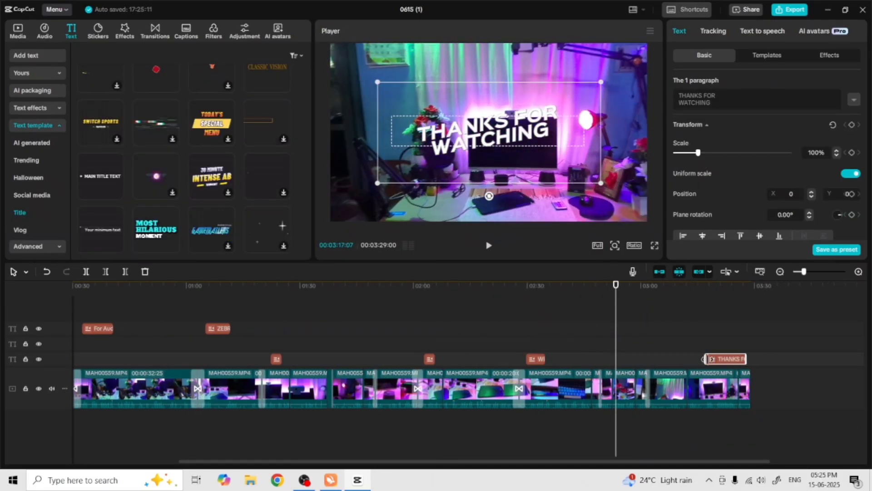
{"action": "left_click", "coordinate": [721, 286]}
{"action": "left_click", "coordinate": [489, 246]}
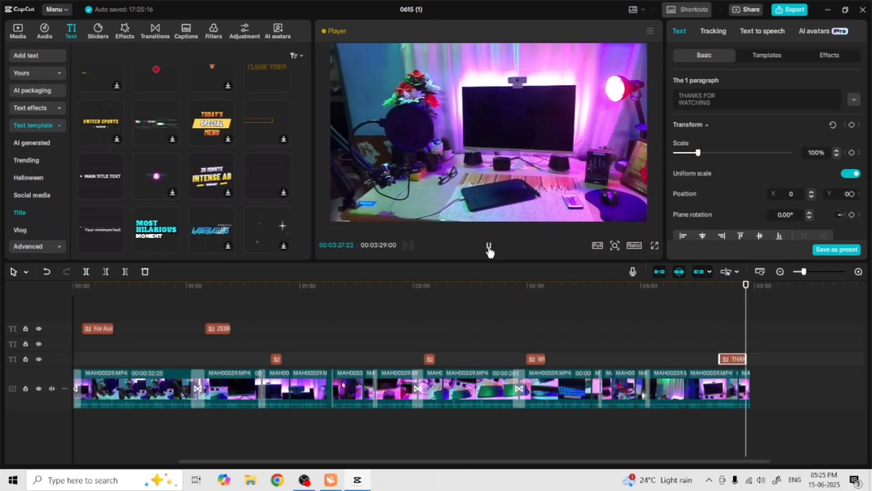
Add the radiating-arrows sticker at the very start of the timeline on its own sticker track
{"action": "left_click_drag", "start_coordinate": [751, 421], "coordinate": [52, 421]}
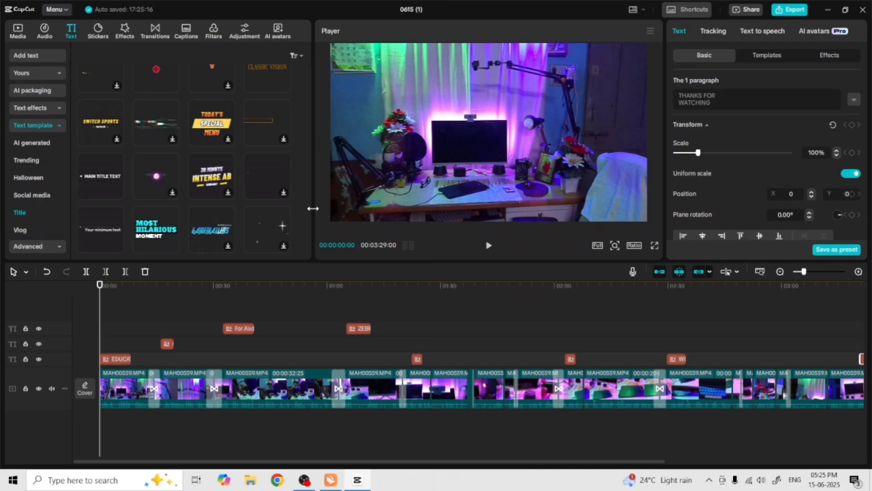
{"action": "left_click", "coordinate": [98, 32]}
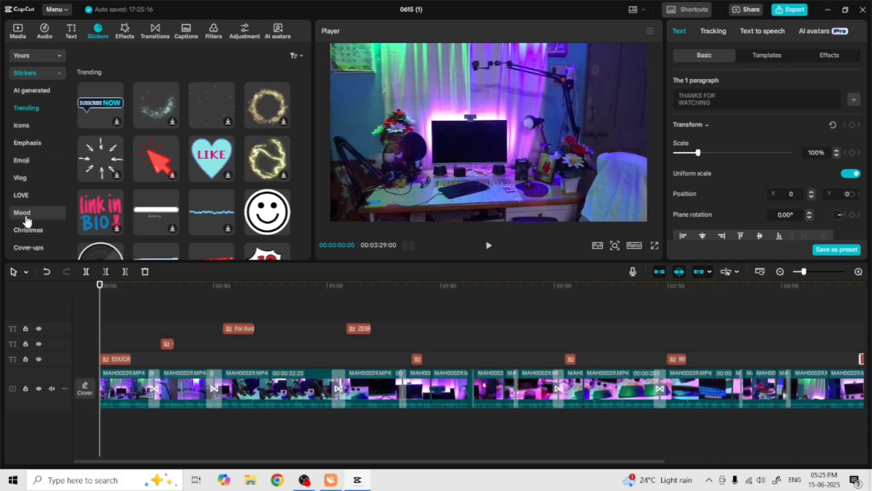
{"action": "scroll", "coordinate": [245, 197], "scroll_direction": "down", "scroll_amount": 5}
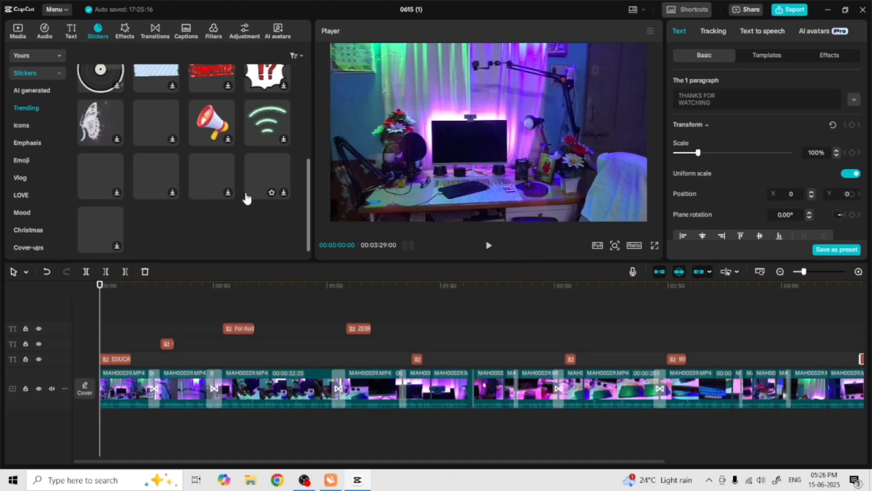
{"action": "scroll", "coordinate": [246, 199], "scroll_direction": "up", "scroll_amount": 5}
{"action": "left_click", "coordinate": [100, 162]}
{"action": "left_click_drag", "start_coordinate": [102, 163], "coordinate": [133, 321]}
{"action": "left_click_drag", "start_coordinate": [128, 354], "coordinate": [110, 340]}
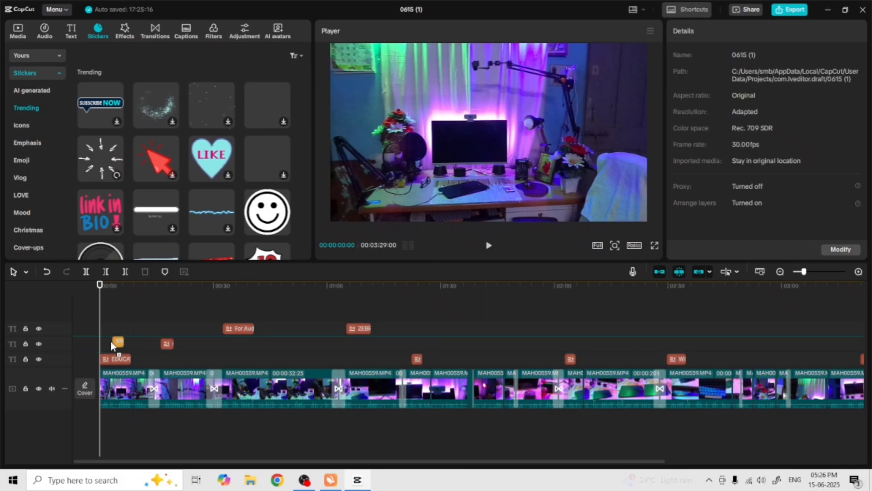
Place an arrows sticker clip at about 00:00:20 on the sticker track and preview the opening
{"action": "left_click", "coordinate": [489, 246]}
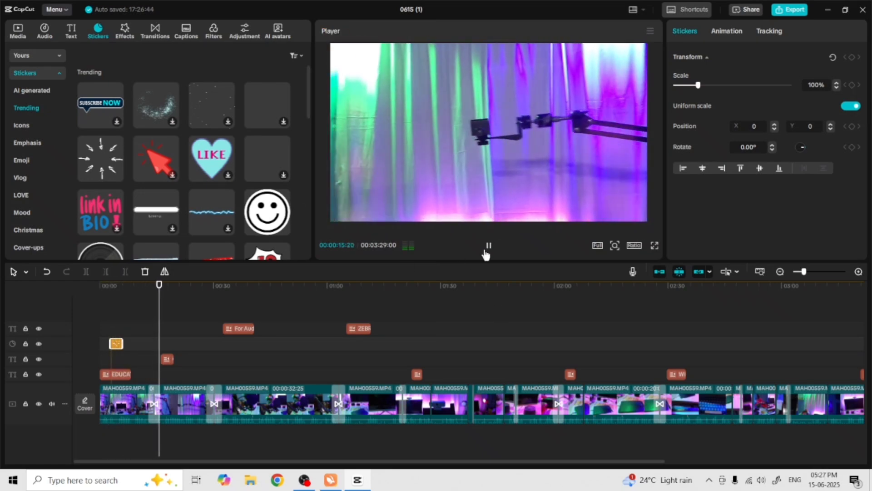
{"action": "left_click", "coordinate": [487, 251]}
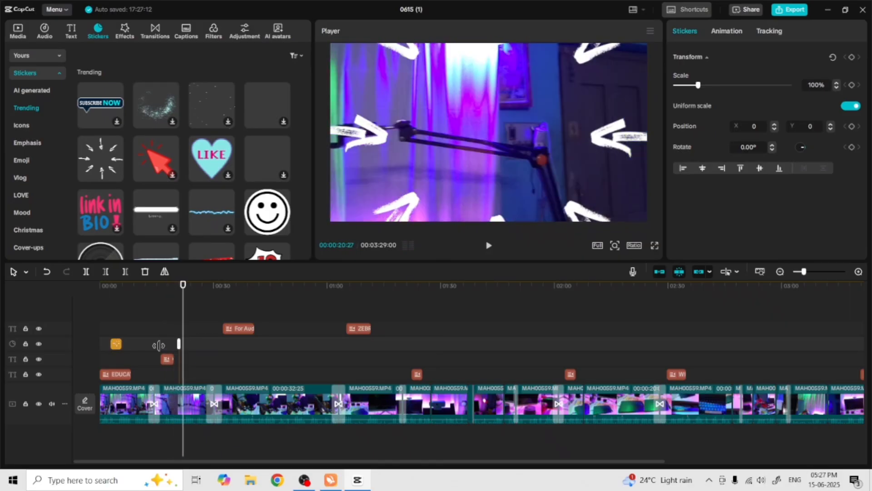
{"action": "left_click_drag", "start_coordinate": [159, 345], "coordinate": [184, 349]}
{"action": "left_click_drag", "start_coordinate": [183, 286], "coordinate": [167, 286]}
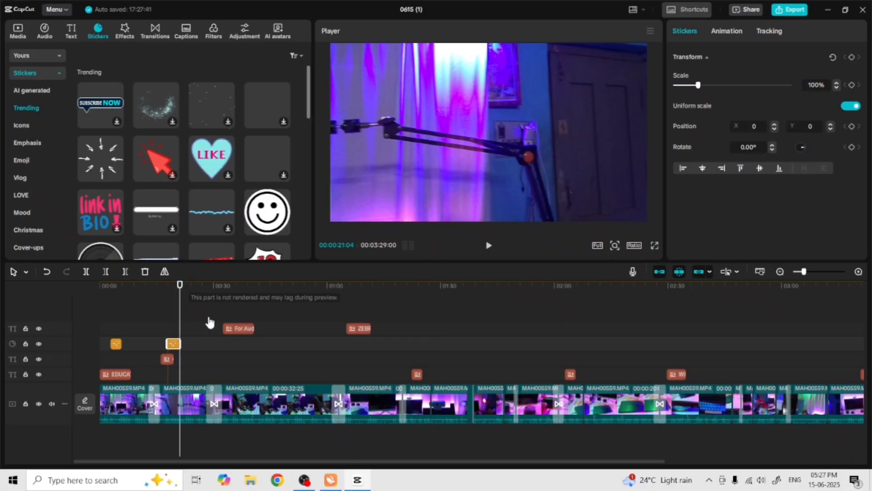
{"action": "left_click", "coordinate": [173, 290]}
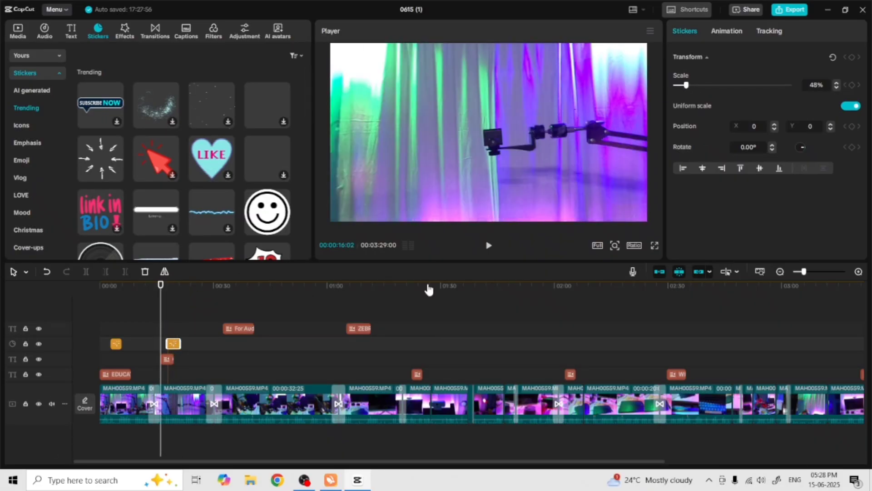
{"action": "left_click", "coordinate": [488, 245]}
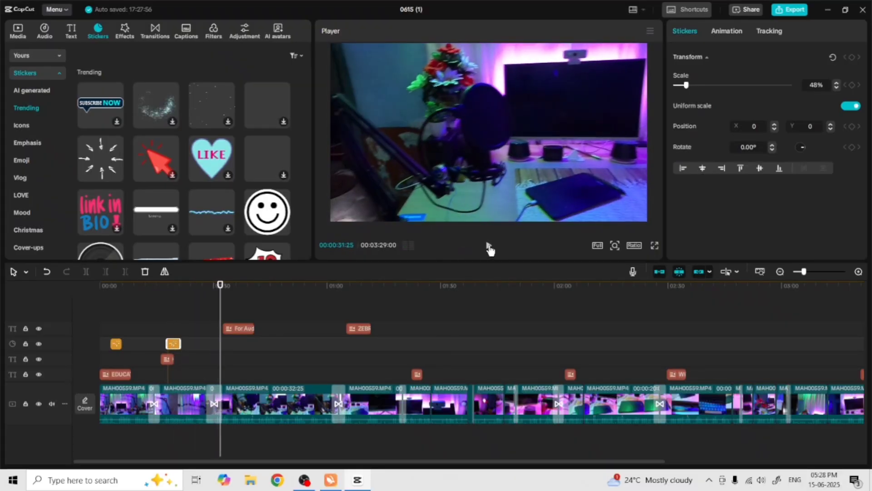
Add the red cursor-arrow sticker at about 00:00:32 over the microphone and turn on motion tracking for it
{"action": "left_click_drag", "start_coordinate": [168, 175], "coordinate": [226, 374]}
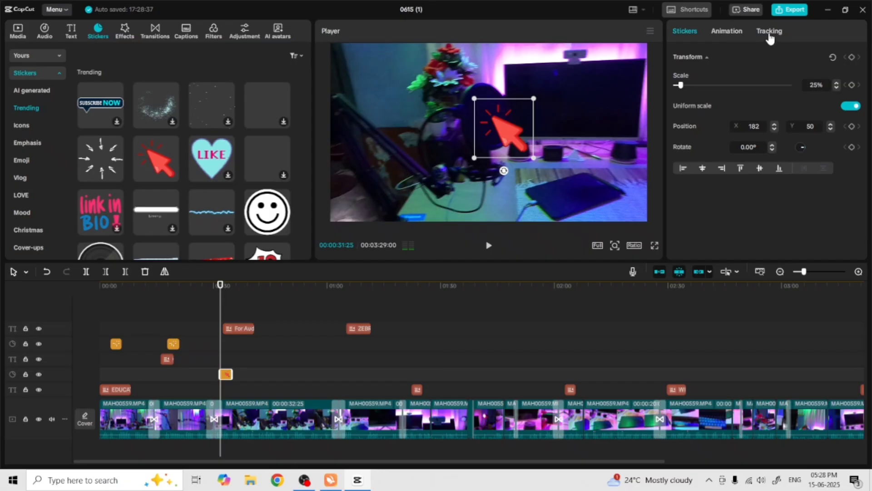
{"action": "left_click", "coordinate": [770, 33]}
{"action": "left_click", "coordinate": [736, 98]}
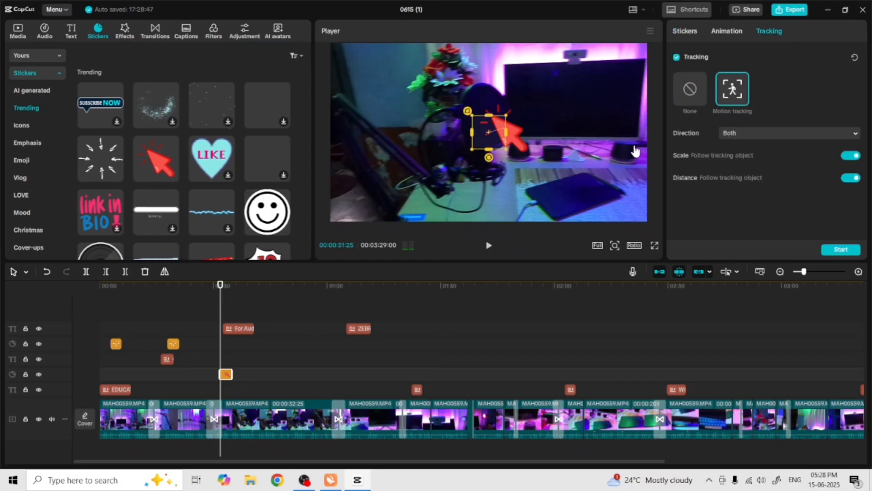
{"action": "left_click", "coordinate": [489, 246]}
{"action": "left_click_drag", "start_coordinate": [489, 150], "coordinate": [490, 154]}
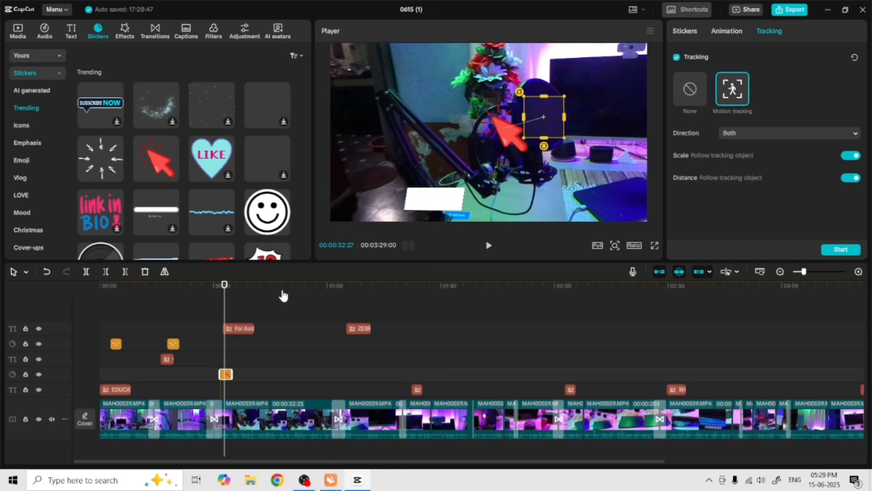
Play back the microphone section to review the tracked cursor sticker
{"action": "key", "text": "space"}
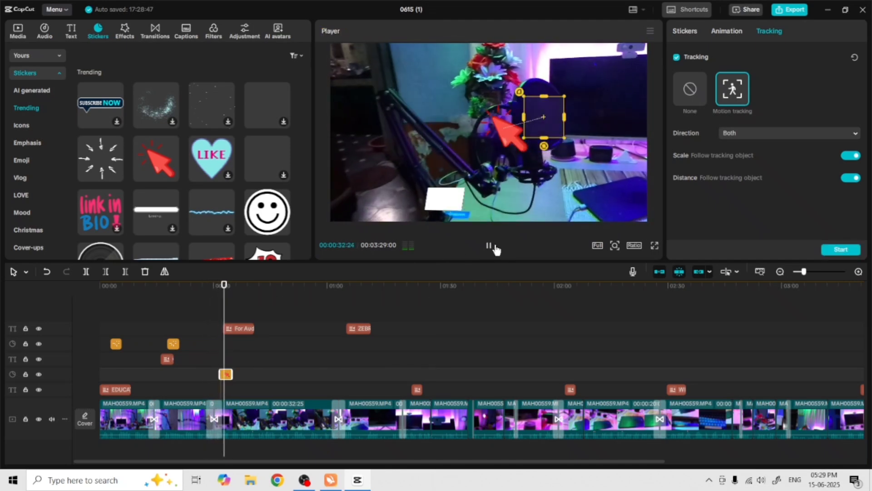
{"action": "left_click", "coordinate": [495, 249]}
{"action": "left_click_drag", "start_coordinate": [233, 289], "coordinate": [224, 293]}
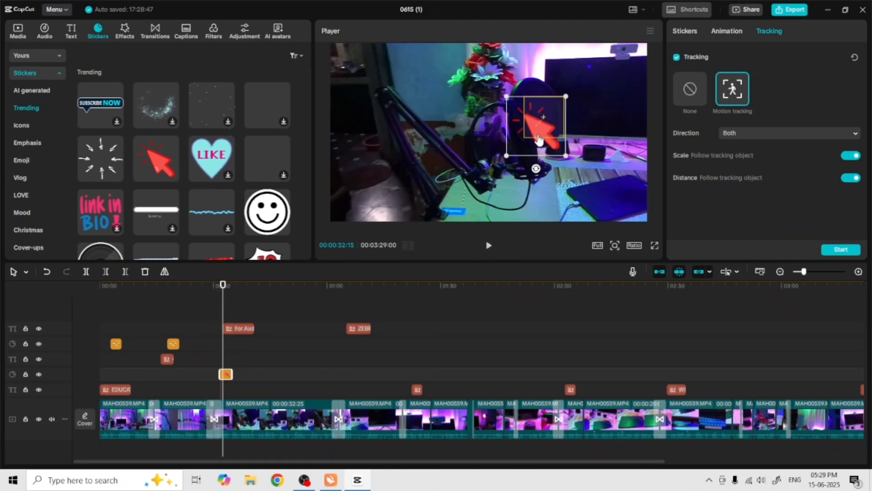
{"action": "left_click", "coordinate": [489, 245]}
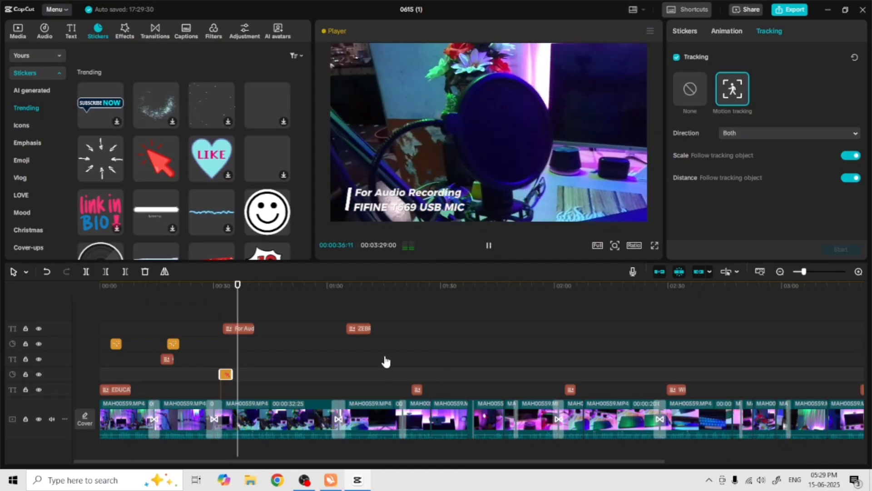
{"action": "left_click", "coordinate": [423, 287]}
{"action": "left_click_drag", "start_coordinate": [424, 287], "coordinate": [220, 287]}
{"action": "left_click", "coordinate": [489, 246]}
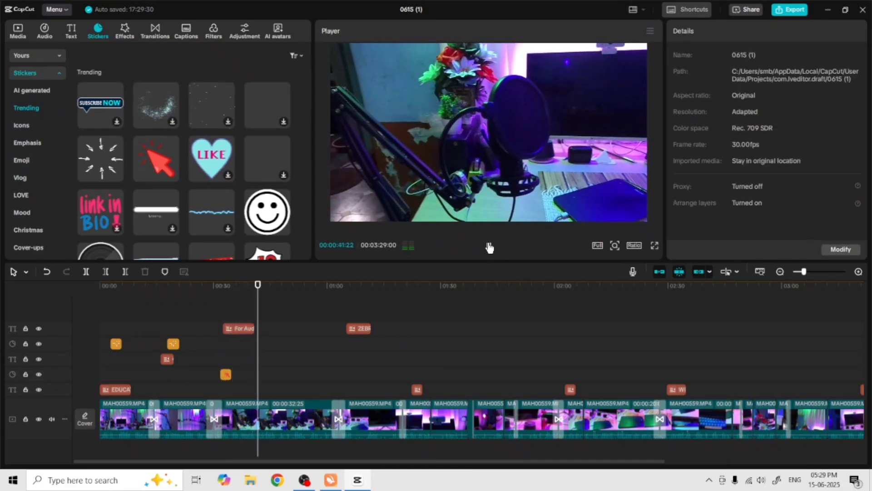
{"action": "left_click", "coordinate": [488, 246]}
Lengthen the For Audio Recording title clip so it ends around 00:00:44, and preview it
{"action": "left_click", "coordinate": [248, 328]}
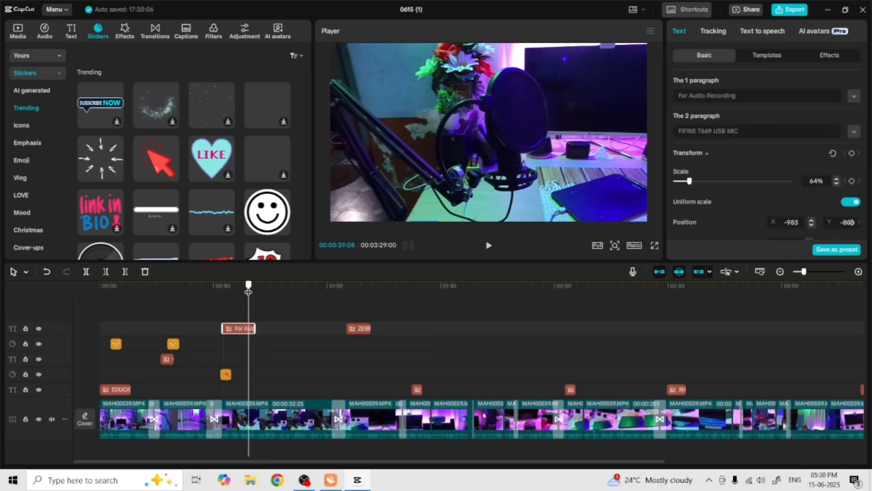
{"action": "left_click_drag", "start_coordinate": [254, 328], "coordinate": [274, 327]}
{"action": "left_click", "coordinate": [489, 245]}
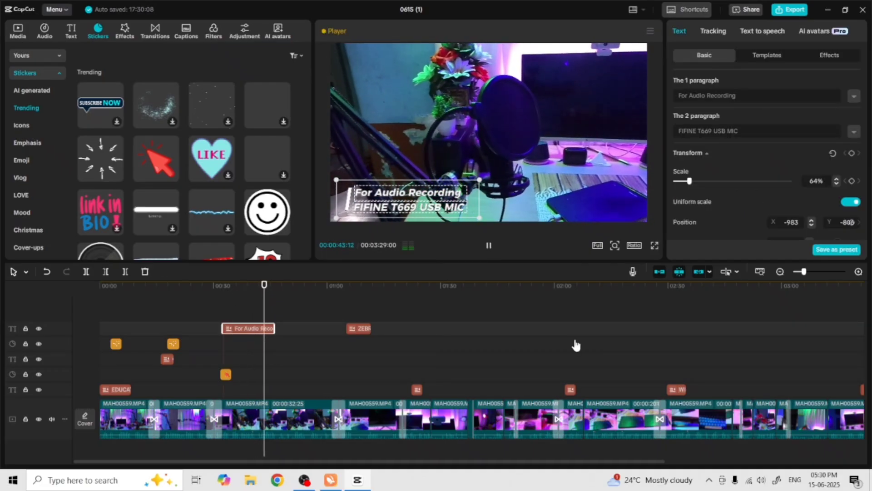
{"action": "left_click", "coordinate": [489, 245]}
Add the sparkle sticker at about 00:01:07 on the ZEBRONICS monitor shot and nudge it on the track
{"action": "left_click", "coordinate": [355, 290]}
{"action": "scroll", "coordinate": [258, 208], "scroll_direction": "down", "scroll_amount": 10}
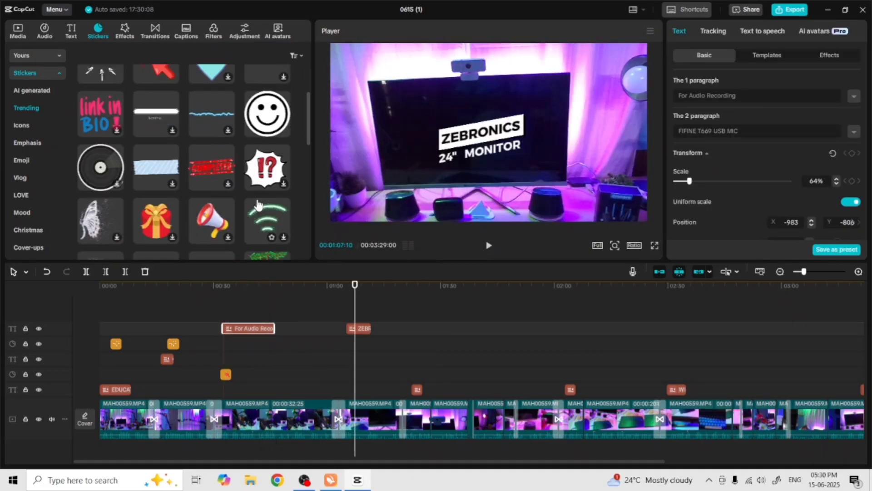
{"action": "scroll", "coordinate": [258, 208], "scroll_direction": "up", "scroll_amount": 10}
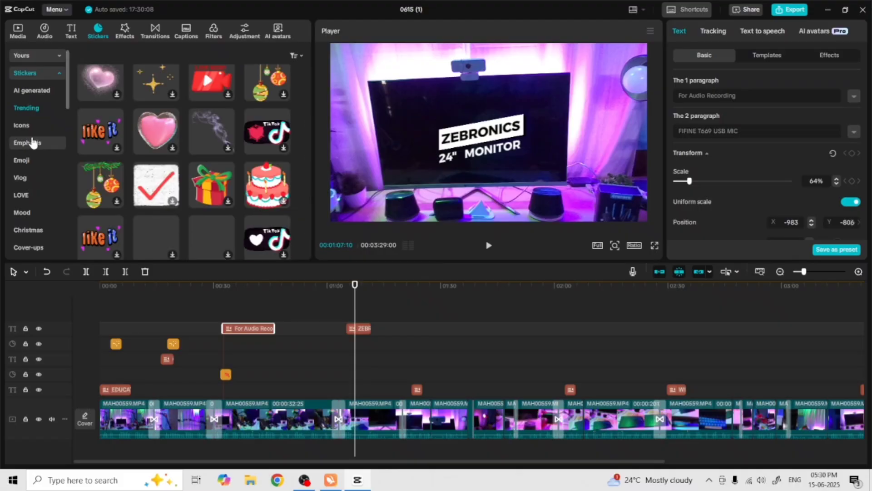
{"action": "left_click", "coordinate": [156, 109]}
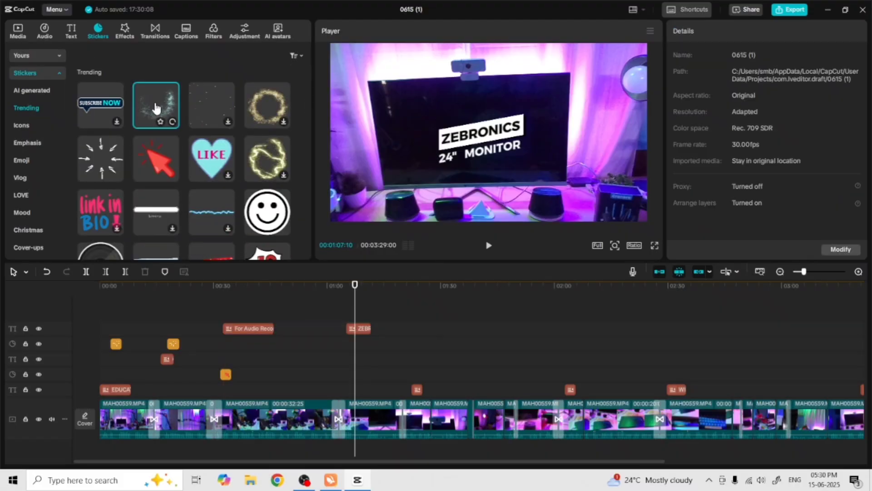
{"action": "left_click_drag", "start_coordinate": [156, 110], "coordinate": [361, 374]}
{"action": "left_click", "coordinate": [489, 245]}
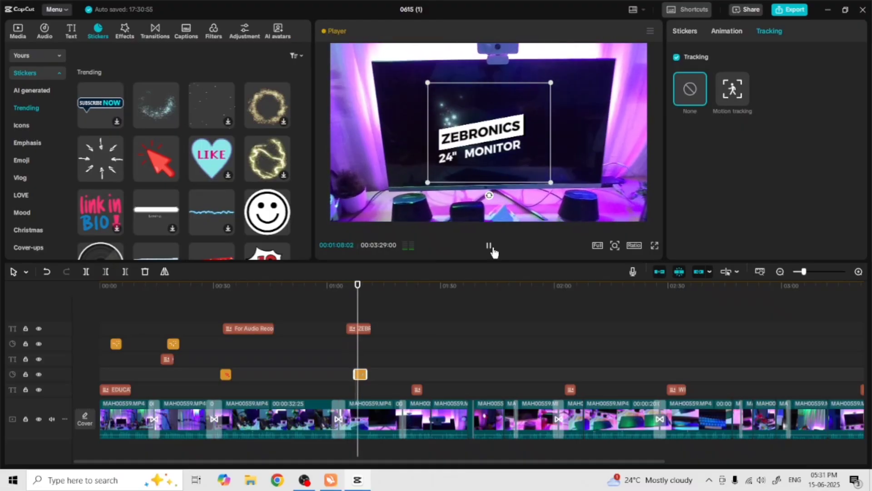
{"action": "left_click", "coordinate": [493, 250]}
{"action": "left_click_drag", "start_coordinate": [367, 374], "coordinate": [373, 380]}
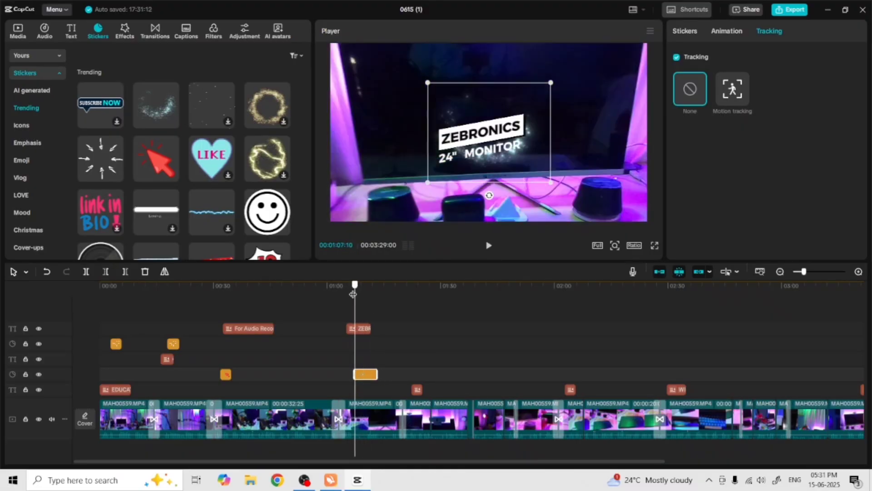
Add the golden ring sticker at about 00:01:22 over the LENOVO FHD 300 webcam shot and adjust its timing
{"action": "left_click", "coordinate": [488, 245]}
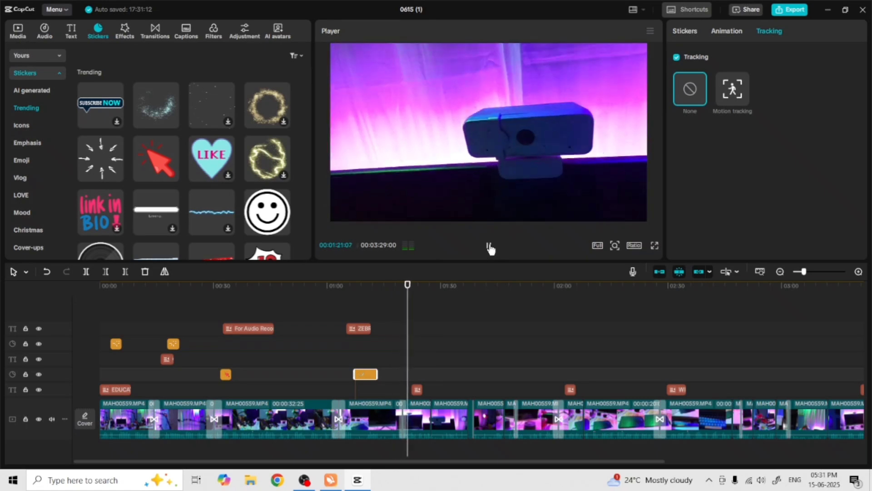
{"action": "left_click", "coordinate": [489, 248]}
{"action": "left_click_drag", "start_coordinate": [416, 286], "coordinate": [411, 286]}
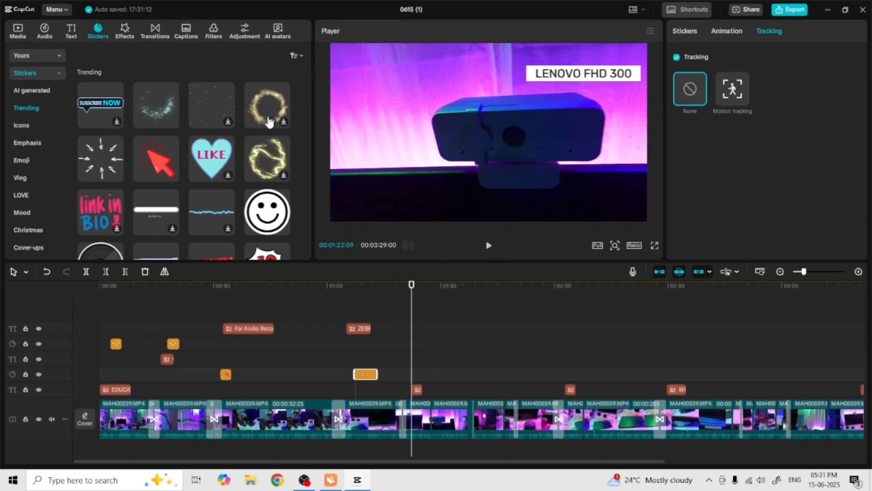
{"action": "left_click_drag", "start_coordinate": [267, 121], "coordinate": [417, 382]}
{"action": "left_click", "coordinate": [491, 249]}
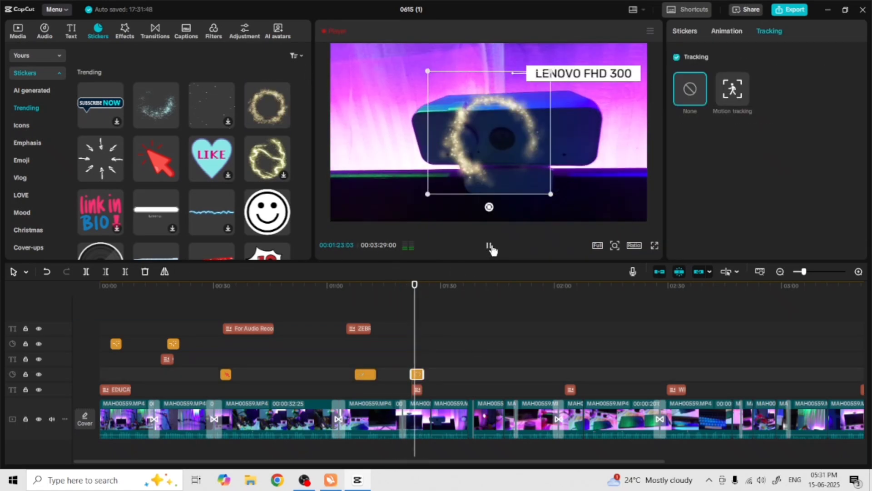
{"action": "left_click", "coordinate": [492, 248]}
{"action": "left_click_drag", "start_coordinate": [435, 286], "coordinate": [399, 286]}
{"action": "left_click_drag", "start_coordinate": [423, 376], "coordinate": [427, 376]}
{"action": "left_click_drag", "start_coordinate": [399, 286], "coordinate": [418, 296]}
Play the webcam section to review the golden ring sticker
{"action": "left_click", "coordinate": [682, 33]}
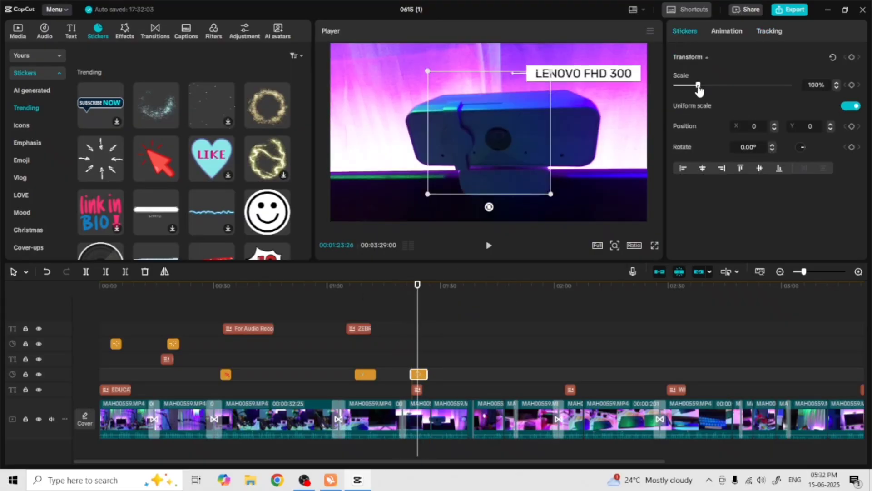
{"action": "left_click", "coordinate": [398, 285]}
{"action": "left_click", "coordinate": [489, 249]}
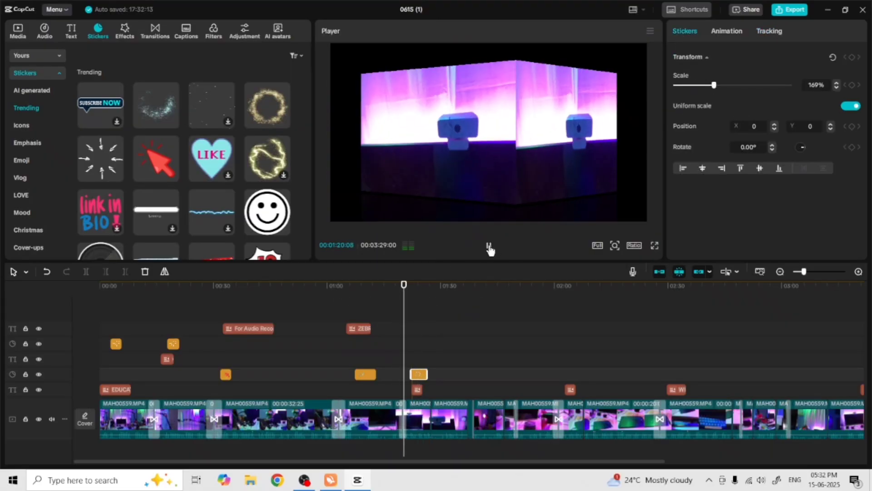
{"action": "left_click", "coordinate": [489, 248]}
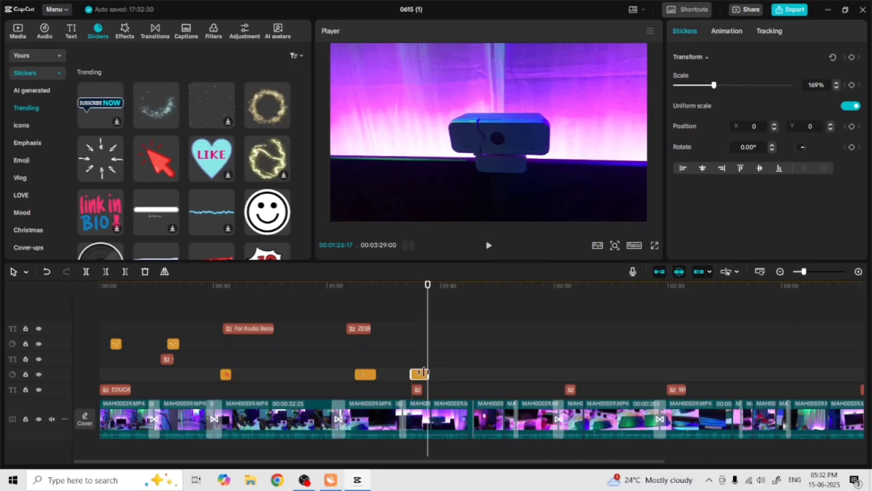
{"action": "left_click", "coordinate": [489, 248]}
{"action": "left_click", "coordinate": [489, 248]}
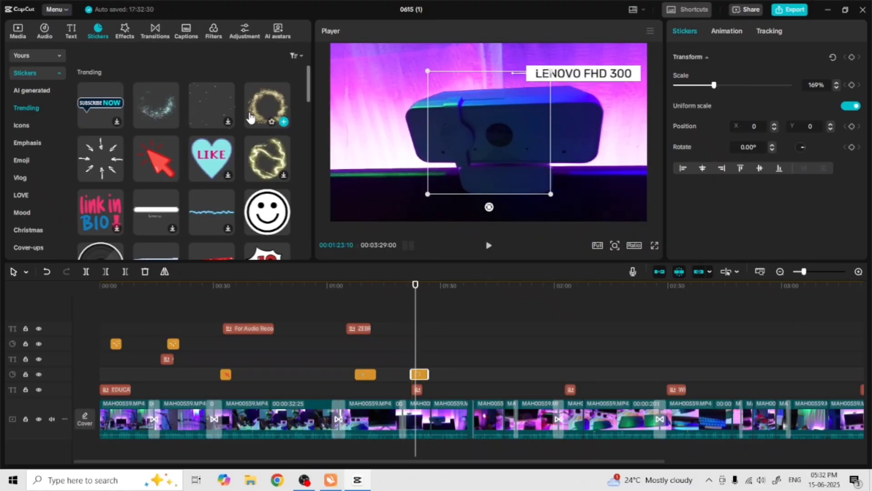
Add a second golden ring sticker on a new track at the webcam shot and enlarge it to about 145%
{"action": "left_click_drag", "start_coordinate": [251, 119], "coordinate": [439, 343]}
{"action": "left_click", "coordinate": [489, 247]}
{"action": "left_click", "coordinate": [489, 247]}
{"action": "left_click_drag", "start_coordinate": [553, 193], "coordinate": [578, 220]}
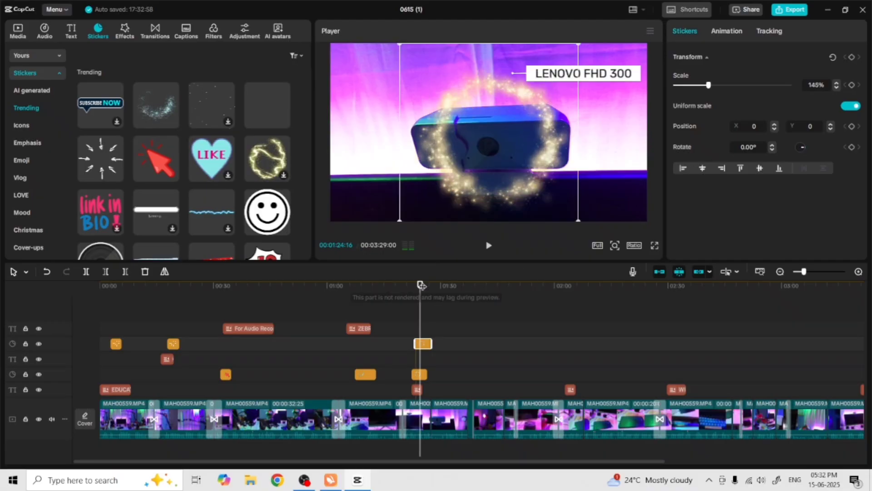
{"action": "key", "text": "space"}
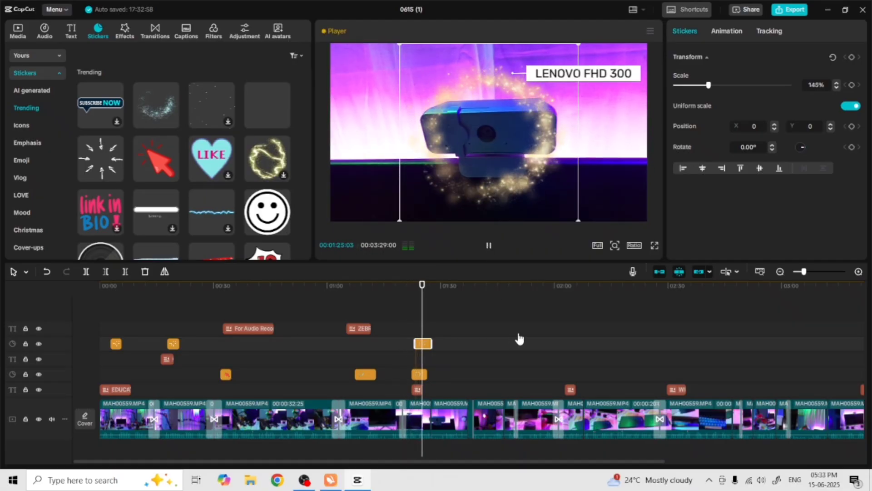
{"action": "left_click", "coordinate": [488, 245]}
Add the radiating-arrows sticker at about 00:02:00 on the Graphic Pentab shot and set its scale to 52%
{"action": "left_click_drag", "start_coordinate": [459, 291], "coordinate": [569, 304]}
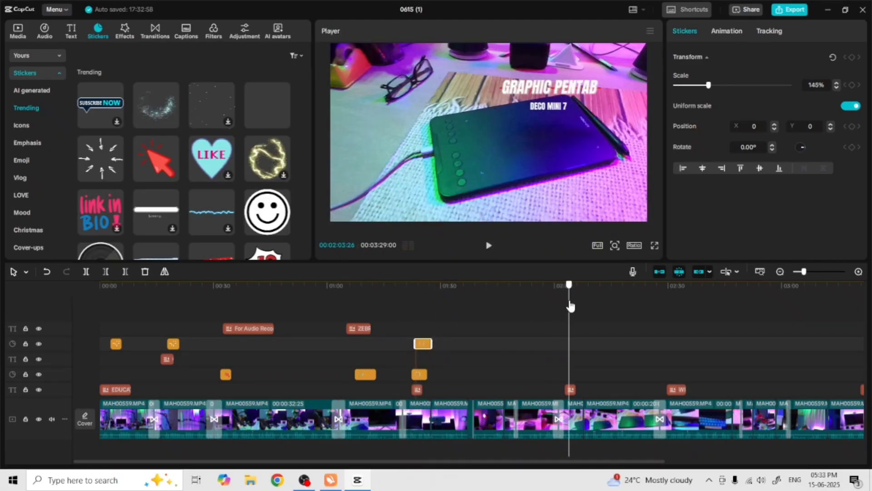
{"action": "left_click_drag", "start_coordinate": [112, 170], "coordinate": [563, 384]}
{"action": "left_click_drag", "start_coordinate": [698, 85], "coordinate": [686, 85]}
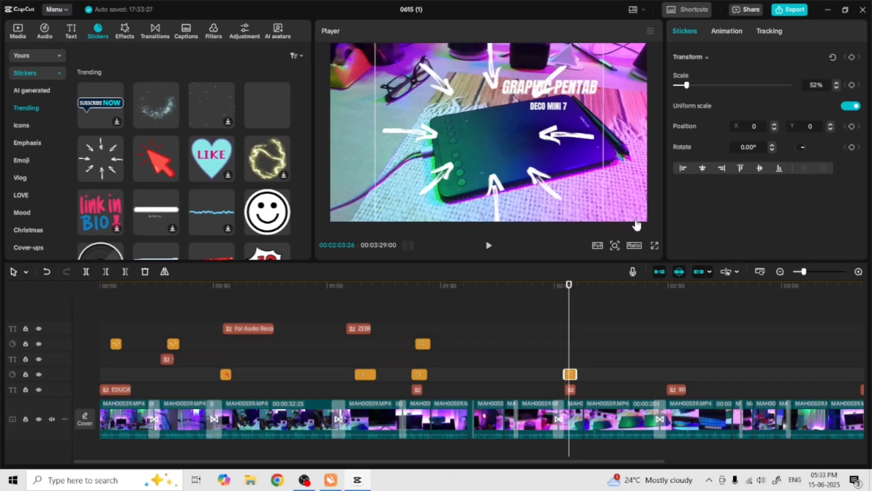
{"action": "left_click", "coordinate": [488, 245]}
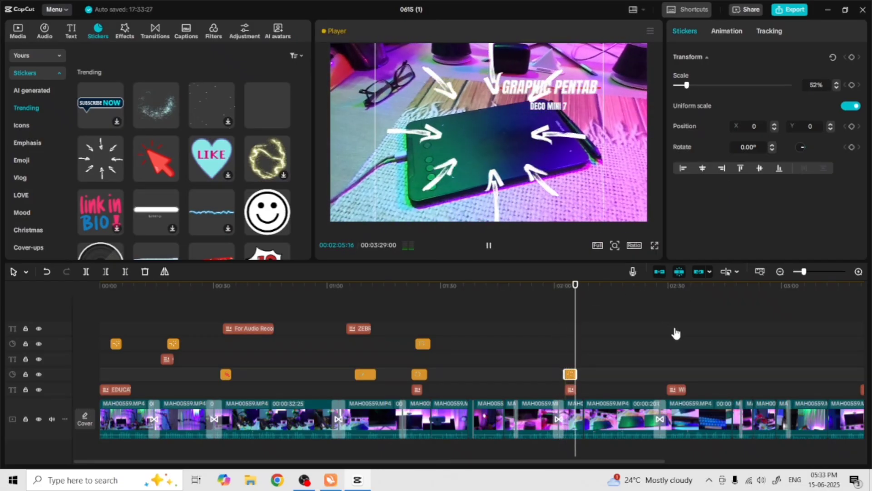
Move the GRAPHIC PENTAB / DECO MINI 7 title to the lower-right corner of the frame and play it back
{"action": "left_click", "coordinate": [489, 245]}
{"action": "left_click", "coordinate": [570, 390]}
{"action": "left_click_drag", "start_coordinate": [587, 292], "coordinate": [570, 290]}
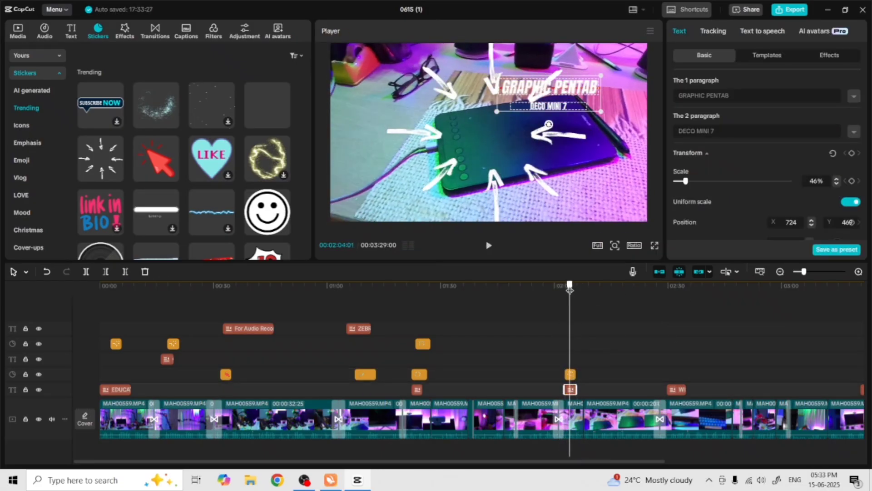
{"action": "left_click_drag", "start_coordinate": [529, 124], "coordinate": [631, 176]}
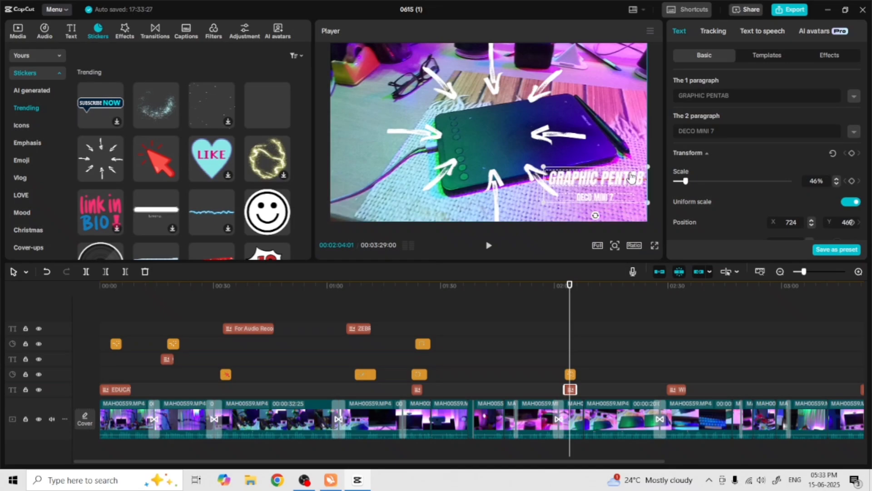
{"action": "left_click", "coordinate": [489, 246]}
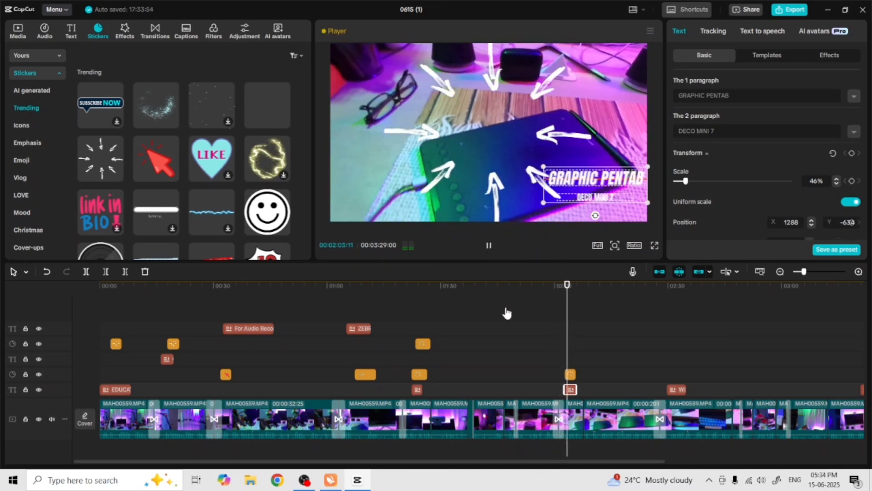
Extend the radiating-arrows sticker on the Graphic Pentab shot so it lasts longer, then preview it
{"action": "key", "text": "space"}
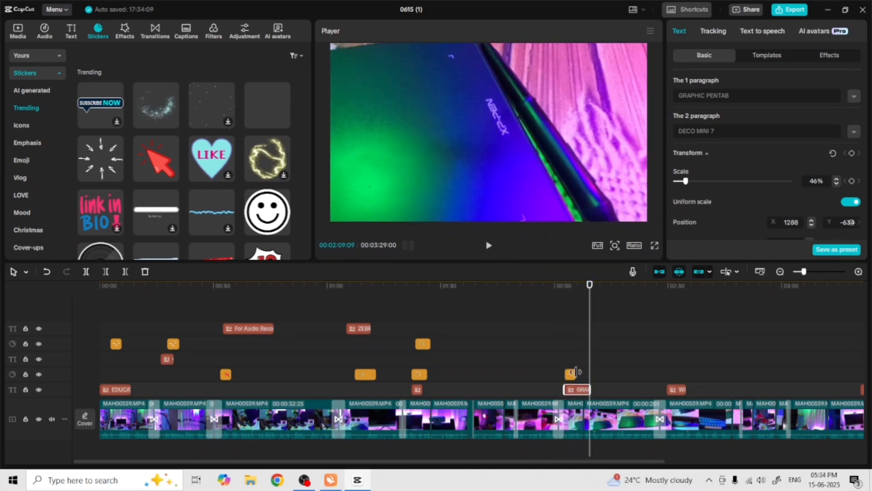
{"action": "left_click", "coordinate": [573, 373]}
{"action": "left_click_drag", "start_coordinate": [586, 292], "coordinate": [557, 297]}
{"action": "key", "text": "space"}
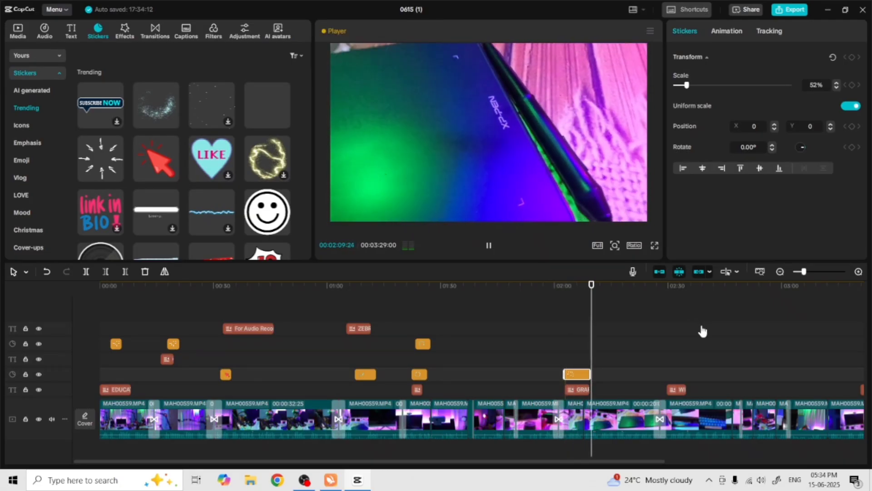
{"action": "left_click", "coordinate": [488, 248]}
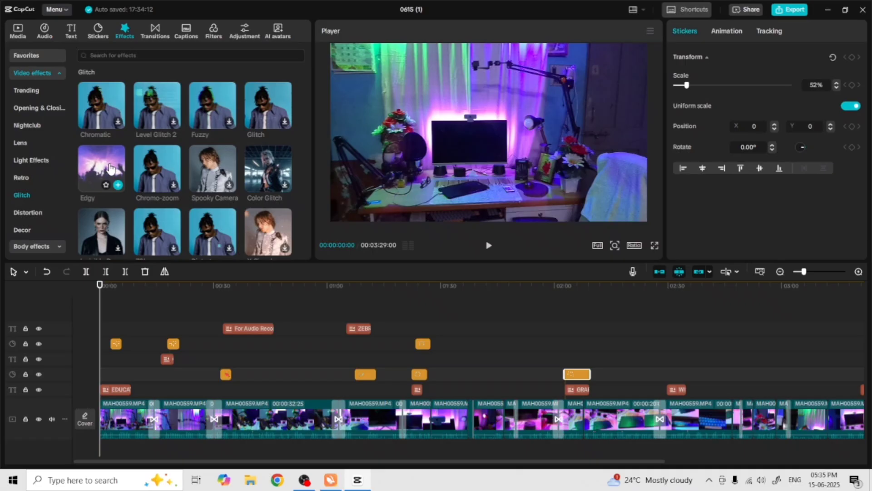
{"action": "left_click_drag", "start_coordinate": [109, 169], "coordinate": [120, 375]}
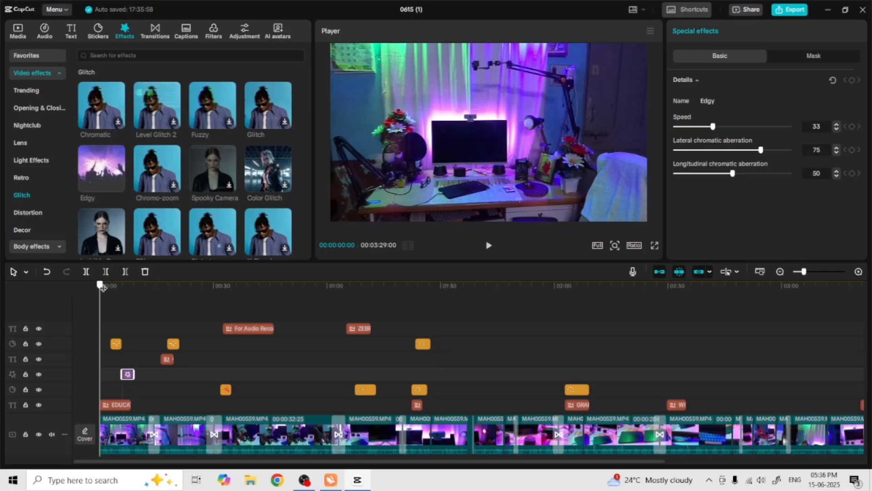
{"action": "left_click_drag", "start_coordinate": [103, 288], "coordinate": [116, 288]}
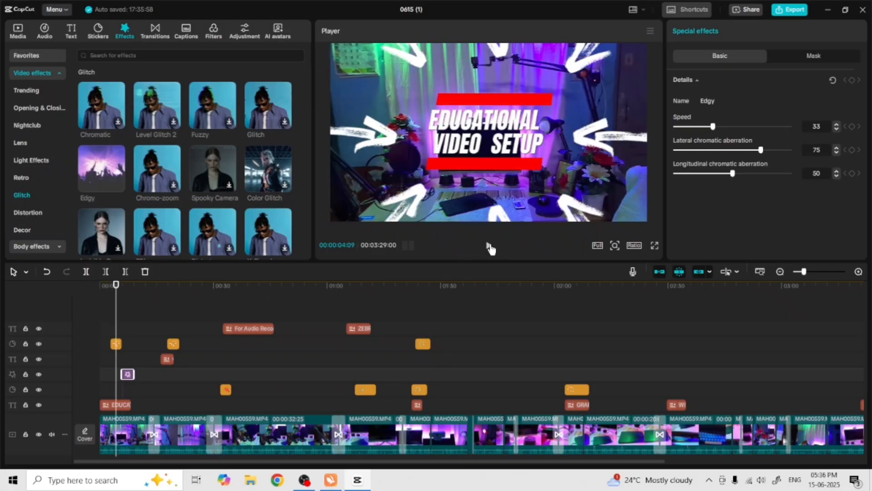
{"action": "left_click", "coordinate": [489, 245]}
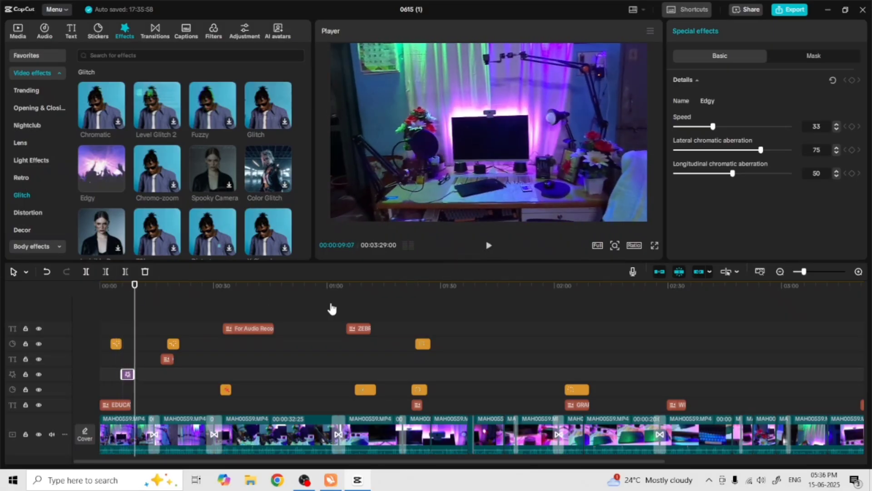
{"action": "left_click", "coordinate": [46, 271]}
Add the Meteor light effect at about 00:00:17 on the overhead video setup shot and preview it
{"action": "left_click", "coordinate": [32, 160]}
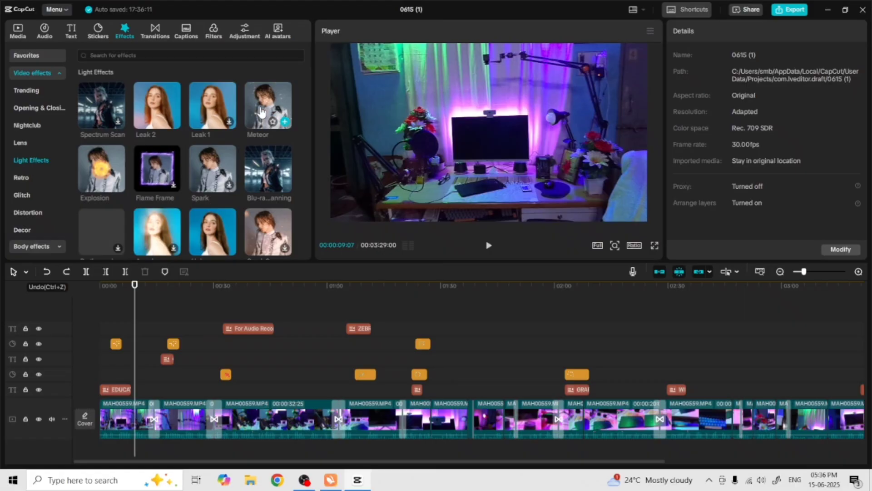
{"action": "left_click_drag", "start_coordinate": [261, 111], "coordinate": [172, 404]}
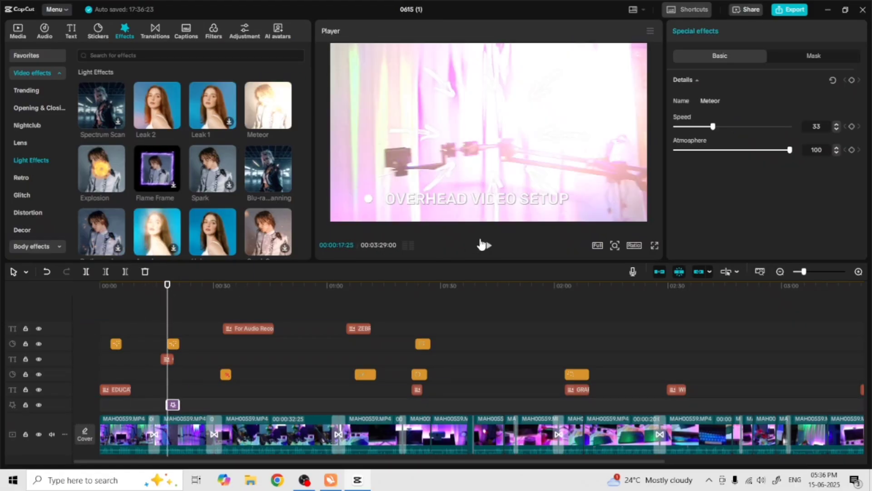
{"action": "left_click", "coordinate": [485, 246]}
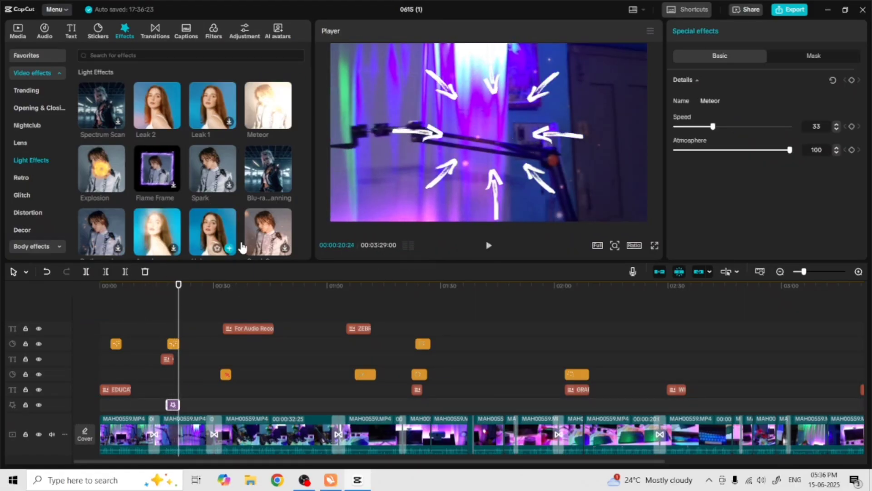
Add the 'Ch**k feat. Tracy (Clean)' beats track as background music from the start of the timeline
{"action": "left_click", "coordinate": [216, 36]}
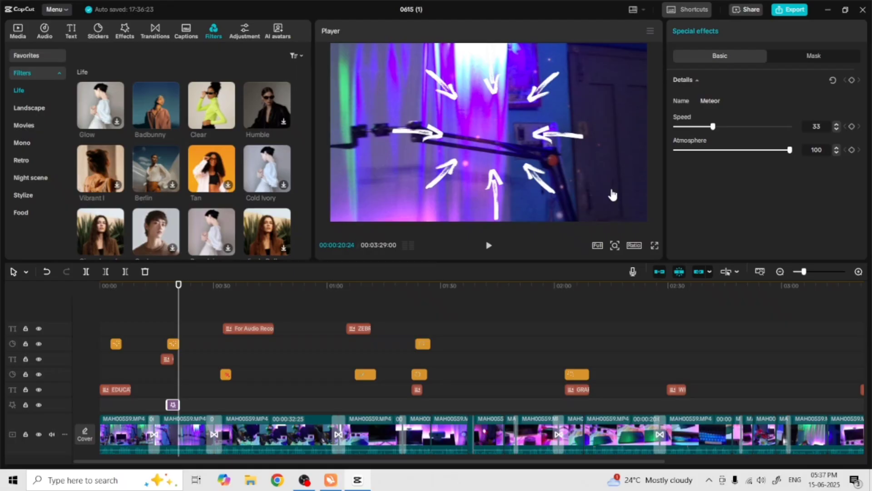
{"action": "left_click_drag", "start_coordinate": [182, 286], "coordinate": [87, 317]}
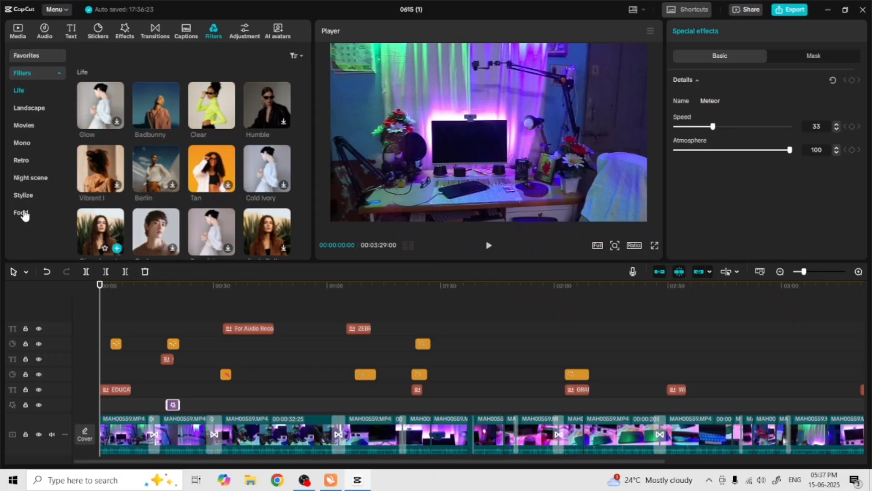
{"action": "left_click", "coordinate": [44, 31]}
{"action": "left_click", "coordinate": [295, 113]}
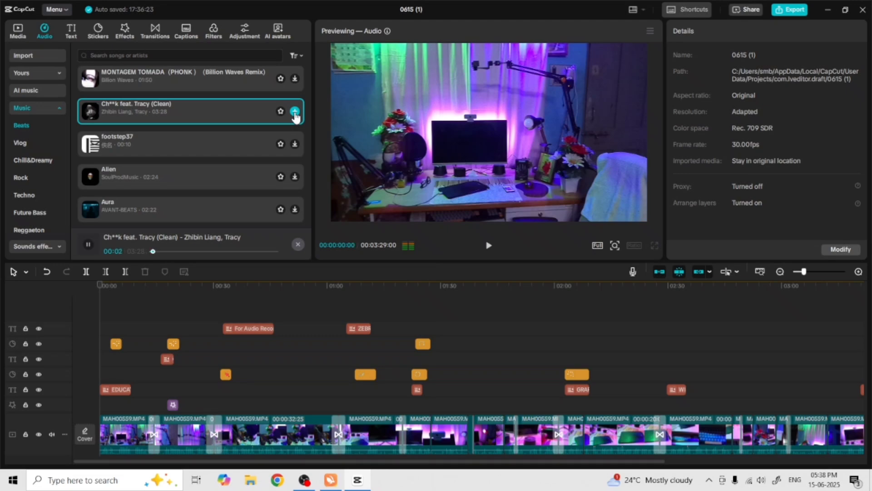
{"action": "left_click_drag", "start_coordinate": [216, 114], "coordinate": [101, 468]}
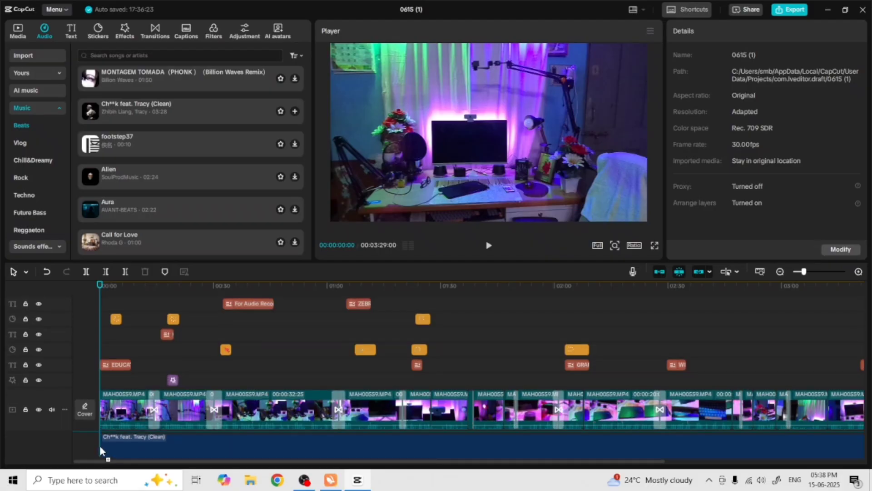
{"action": "left_click", "coordinate": [488, 245]}
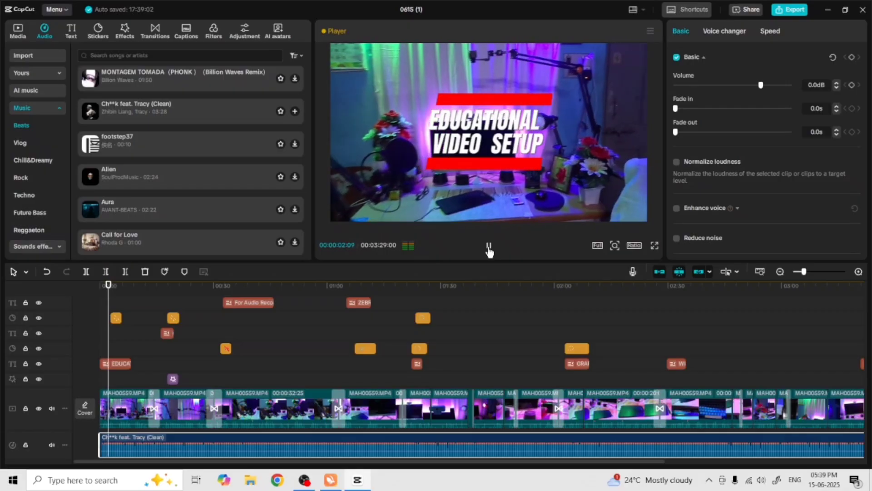
Lower the background music volume to about -27.7 dB and play the result from the start
{"action": "left_click", "coordinate": [488, 246]}
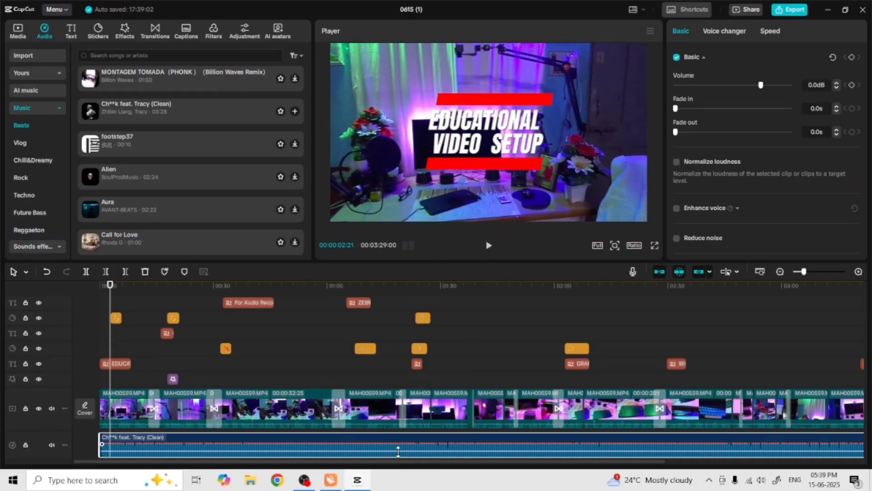
{"action": "left_click_drag", "start_coordinate": [398, 452], "coordinate": [398, 456]}
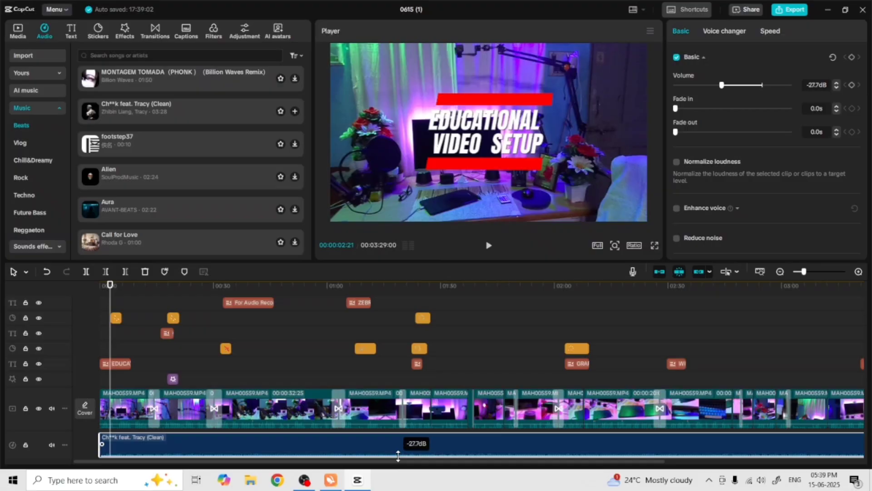
{"action": "left_click", "coordinate": [489, 245]}
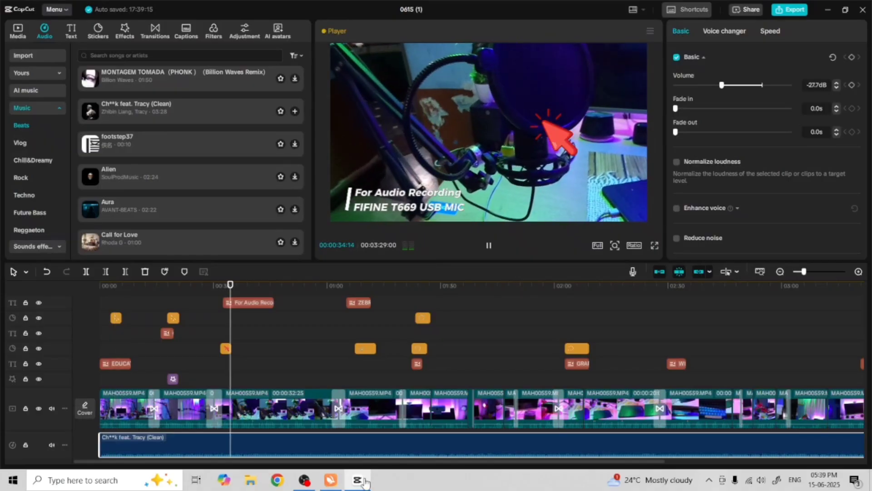
{"action": "left_click_drag", "start_coordinate": [348, 468], "coordinate": [324, 468]}
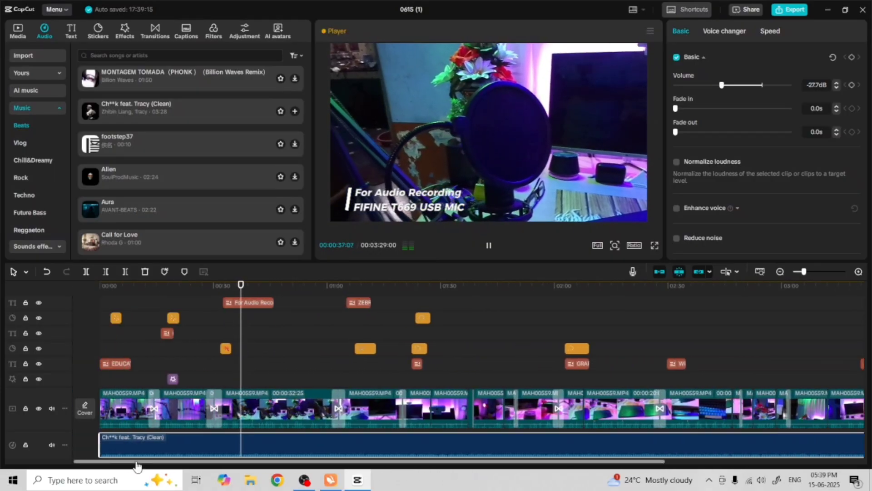
{"action": "left_click", "coordinate": [489, 245]}
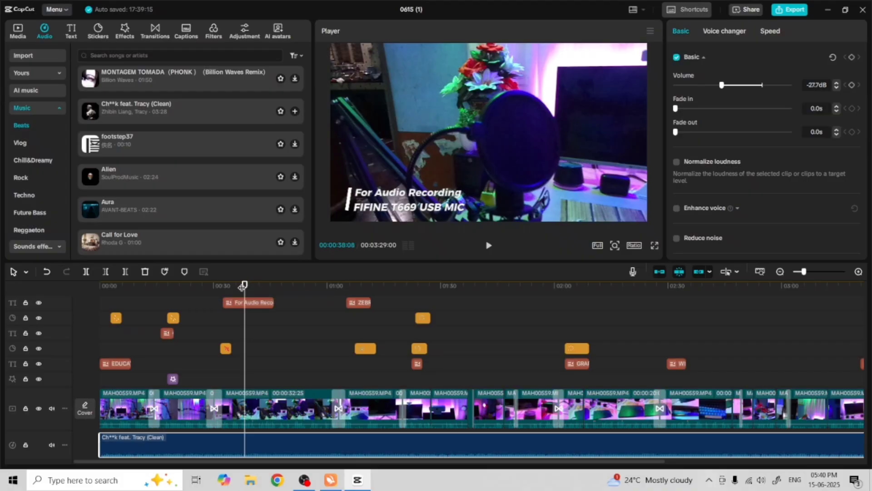
{"action": "left_click_drag", "start_coordinate": [244, 285], "coordinate": [95, 318]}
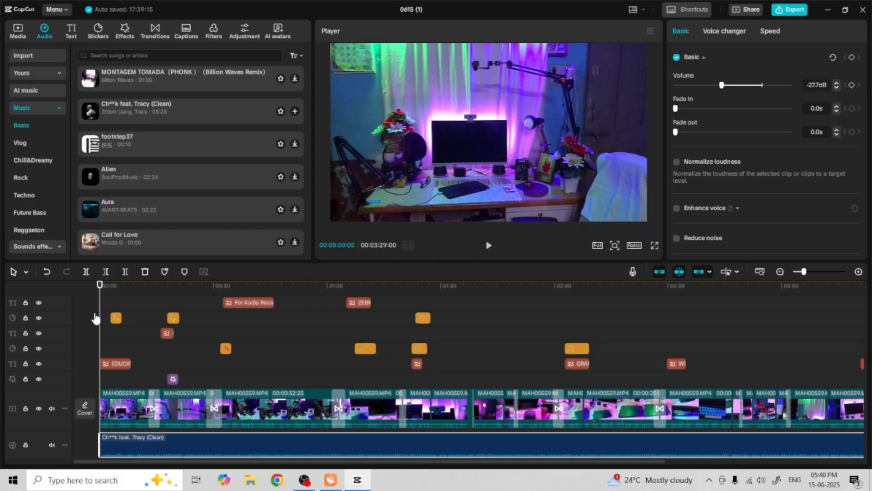
Open the export settings and choose the Desktop as the export folder
{"action": "left_click", "coordinate": [793, 14]}
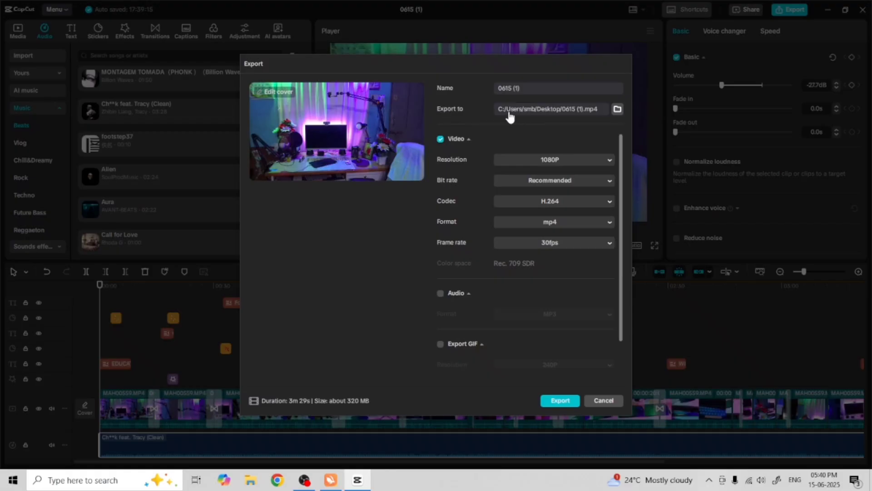
{"action": "left_click", "coordinate": [620, 111]}
{"action": "left_click", "coordinate": [619, 111]}
{"action": "left_click", "coordinate": [619, 111]}
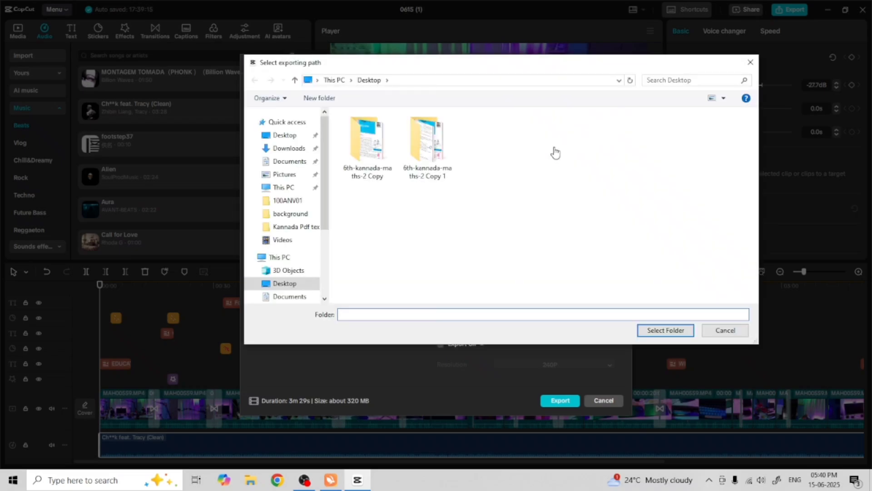
{"action": "left_click", "coordinate": [290, 289]}
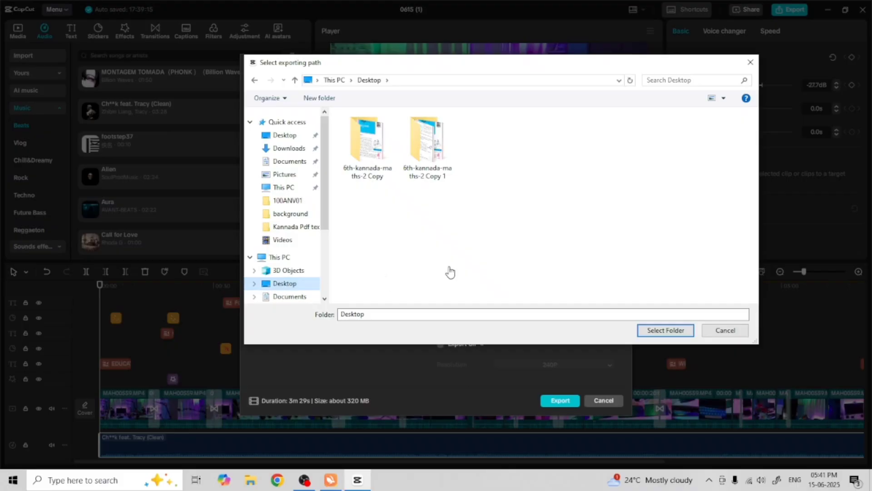
{"action": "left_click", "coordinate": [670, 335]}
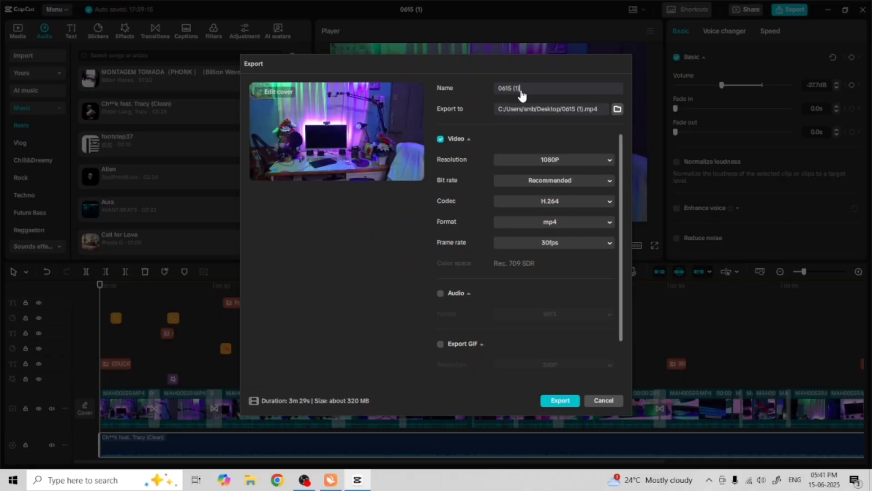
Name the export file VIDEO EDITING TUTORIAL
{"action": "left_click_drag", "start_coordinate": [516, 91], "coordinate": [483, 88]}
{"action": "type", "text": "VIDE"}
{"action": "type", "text": "O "}
{"action": "type", "text": "EDITIN"}
{"action": "type", "text": "G "}
{"action": "type", "text": "TU"}
{"action": "type", "text": "RO"}
{"action": "key", "text": "BackSpace"}
{"action": "key", "text": "BackSpace"}
{"action": "type", "text": "TO"}
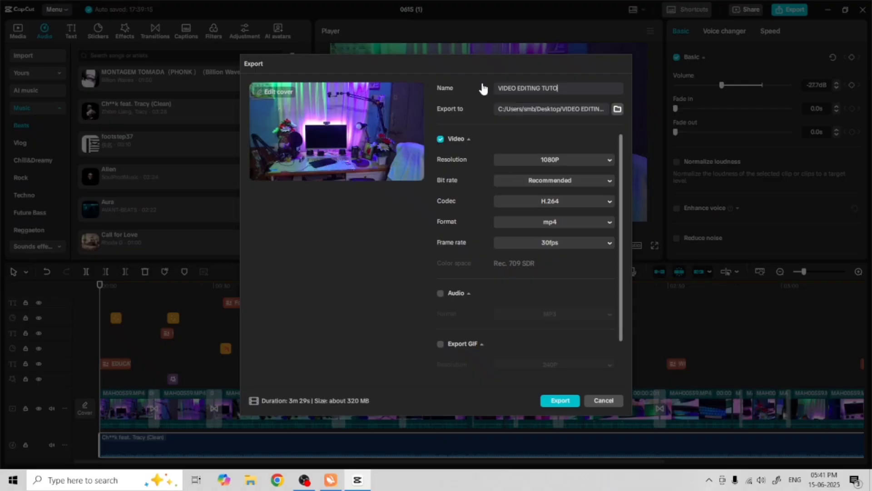
{"action": "type", "text": "RIAL"}
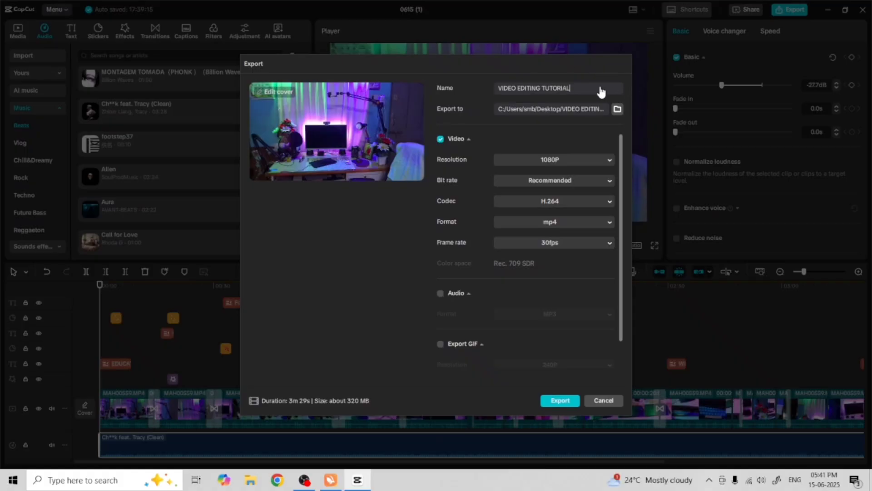
Export the video as a 1080P 30fps MP4 and close the sharing window
{"action": "left_click", "coordinate": [559, 401]}
{"action": "left_click", "coordinate": [559, 402]}
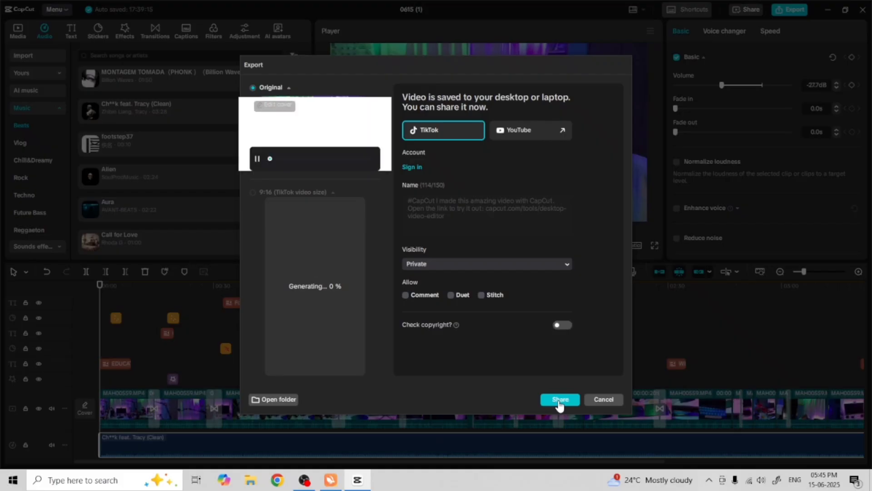
{"action": "left_click", "coordinate": [604, 399]}
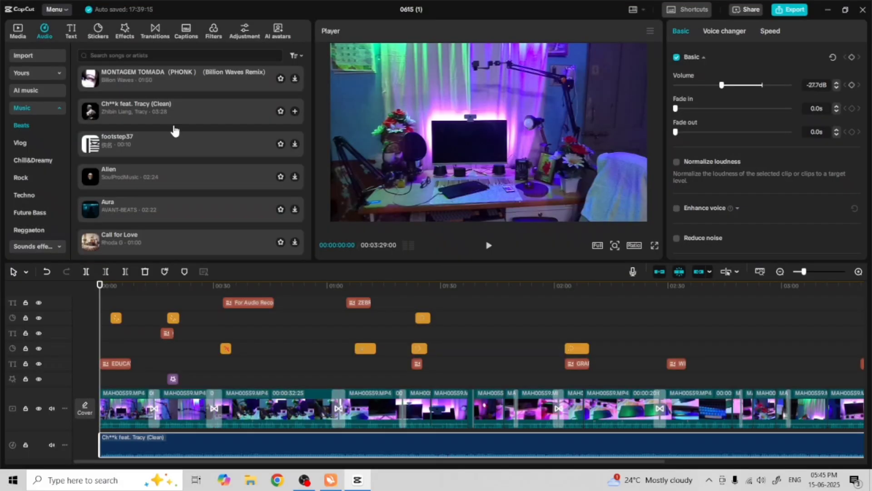
Quit CapCut from the main menu
{"action": "left_click", "coordinate": [24, 40]}
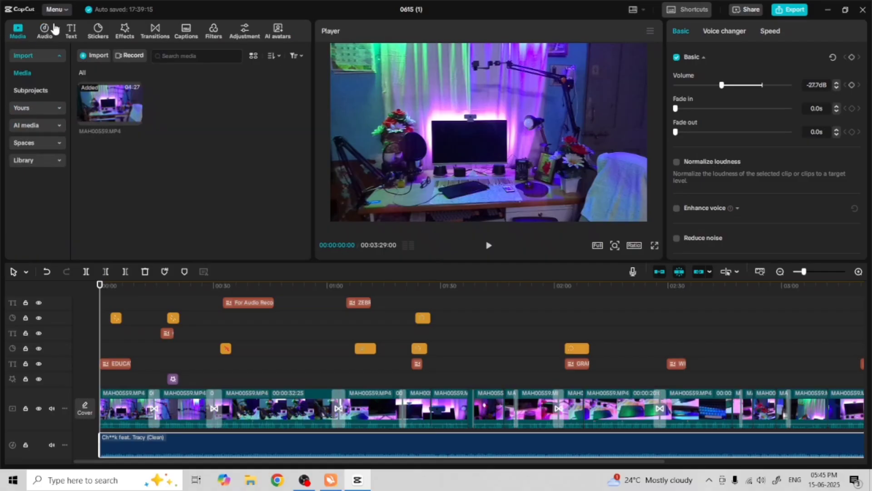
{"action": "left_click", "coordinate": [67, 11]}
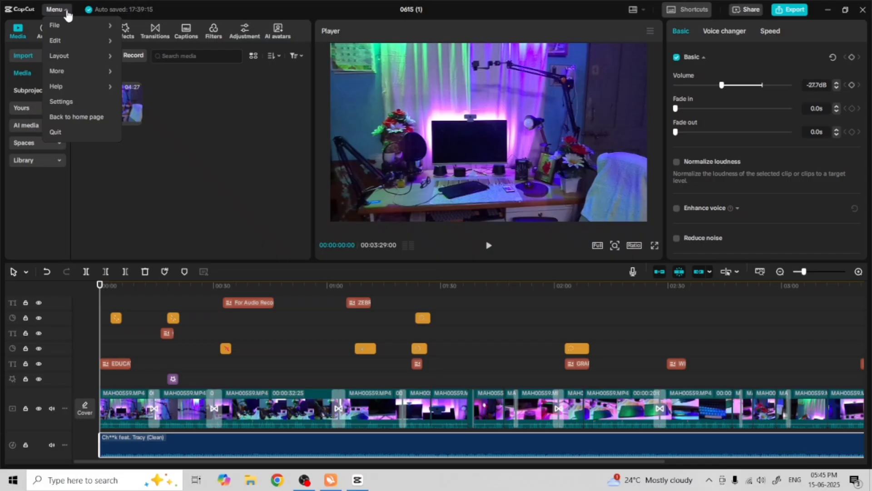
{"action": "left_click", "coordinate": [56, 132]}
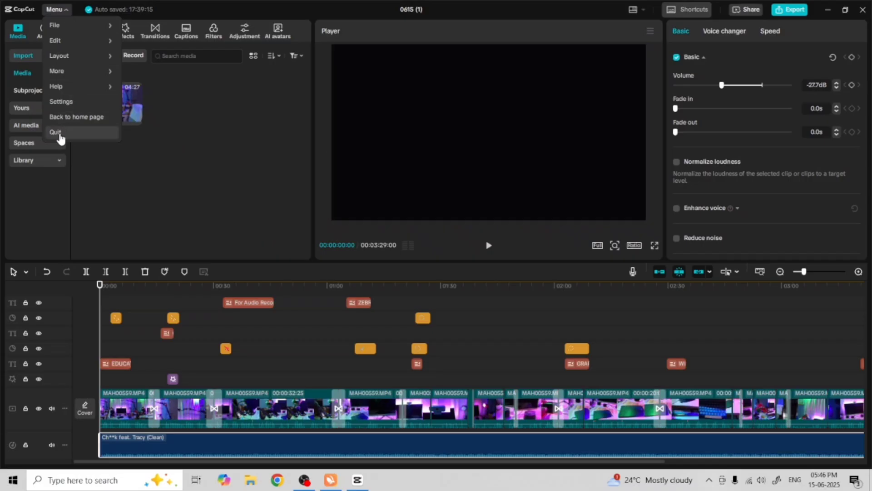